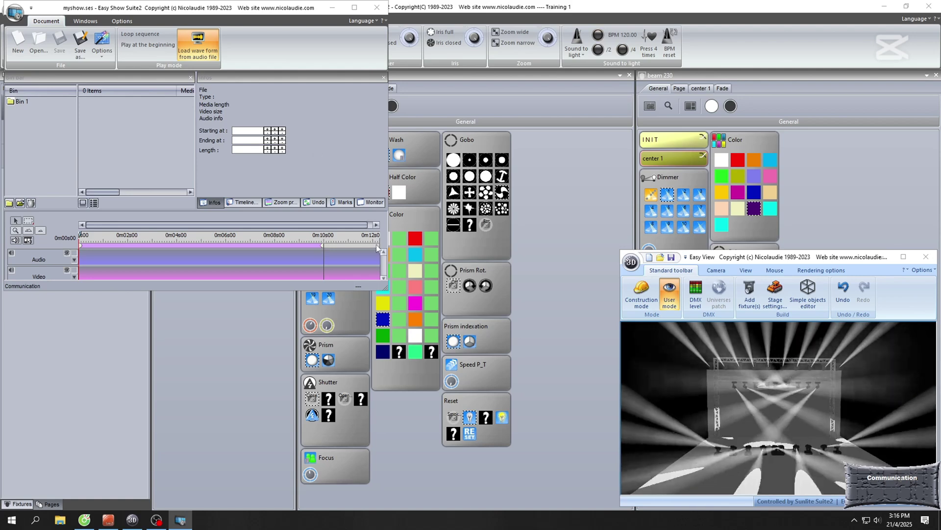
Enlarge the Easy Show window and begin importing lighting effects from Bin 1, opening the file browser for the scene files
drag(384, 284, 488, 352)
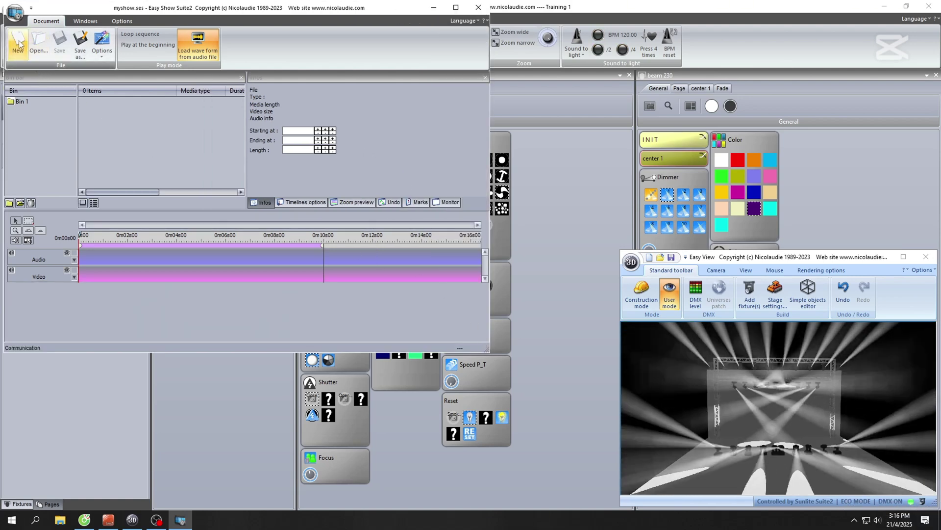
click(21, 104)
right_click(21, 105)
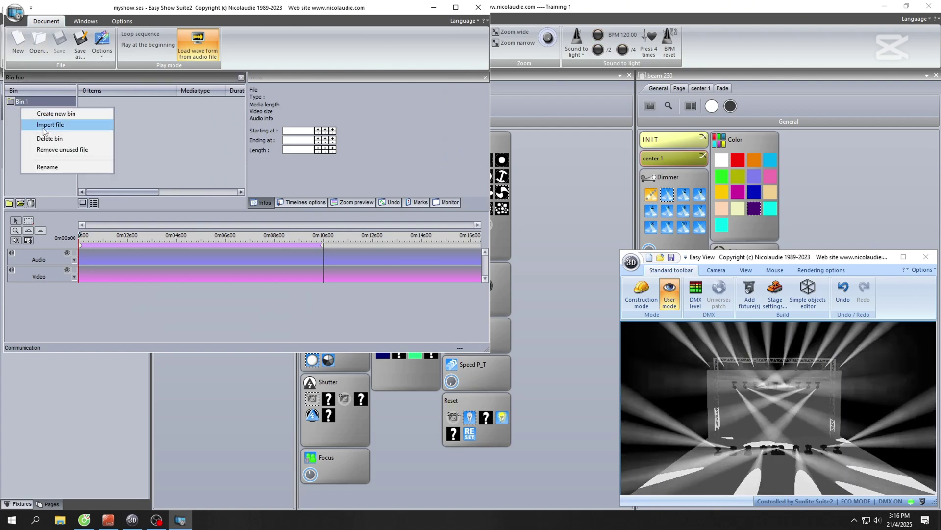
click(44, 127)
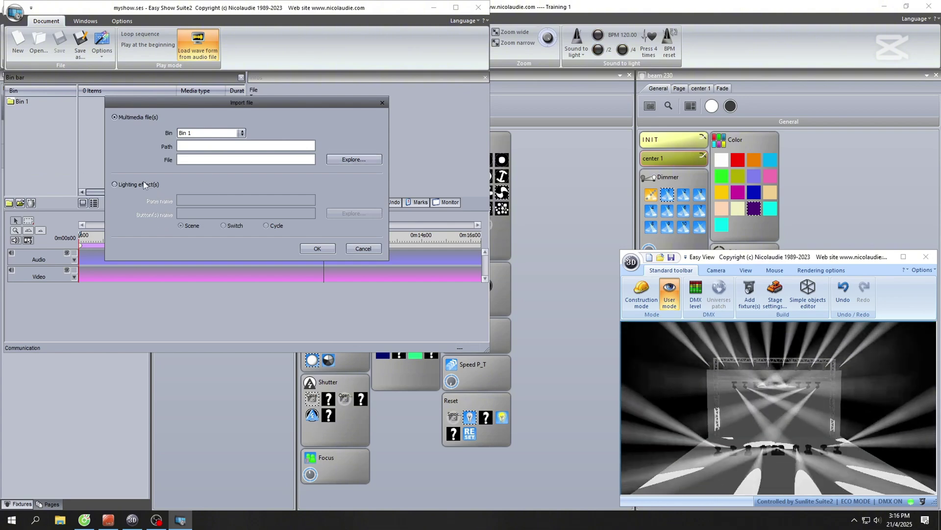
click(152, 185)
click(329, 213)
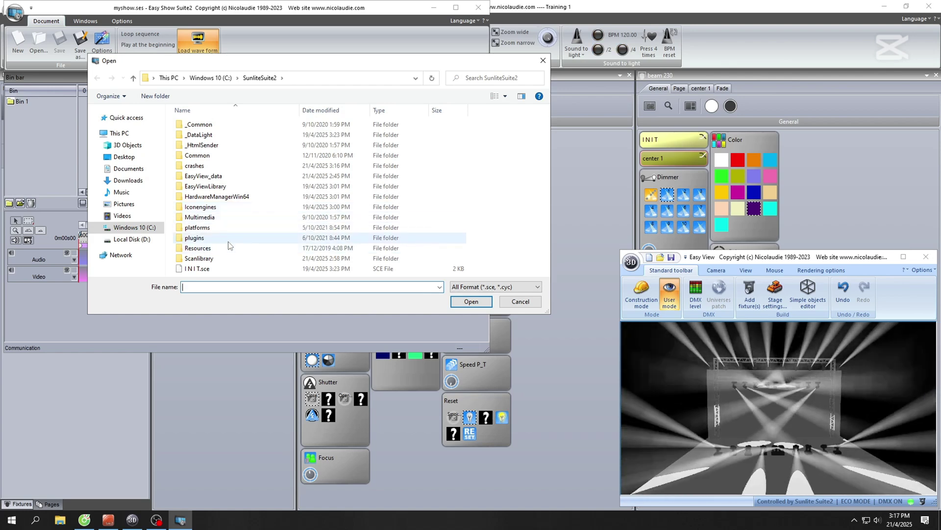
Browse to the beam 450 smart folder inside _DataLight, Training 1
click(215, 137)
double_click(214, 138)
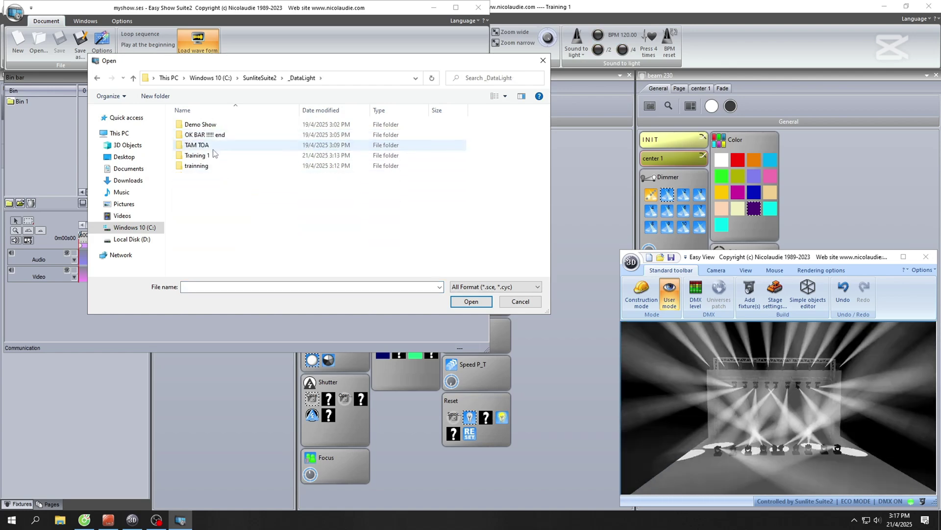
double_click(214, 155)
drag(221, 170, 191, 95)
click(483, 301)
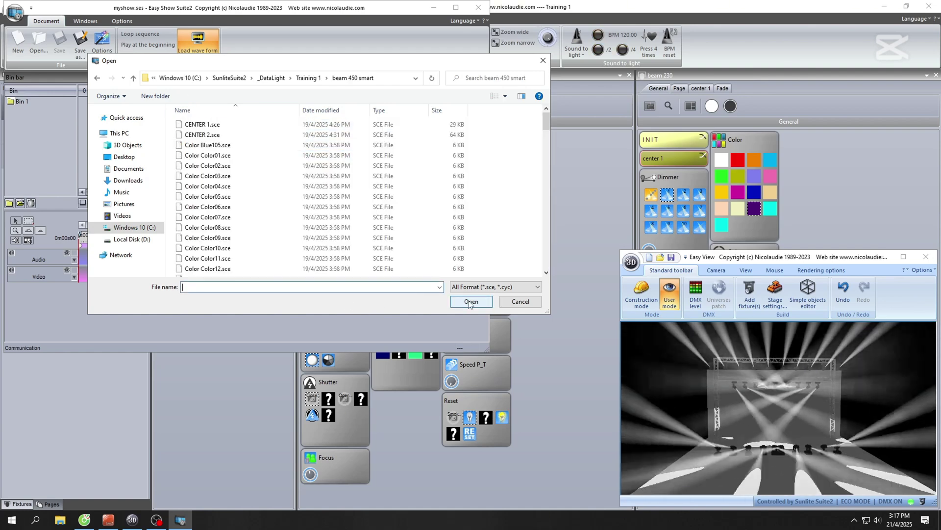
Import the scenes CENTER 1.sce and CENTER 2.sce from the beam 450 smart folder as lighting effects
scroll(190, 151, down, 10)
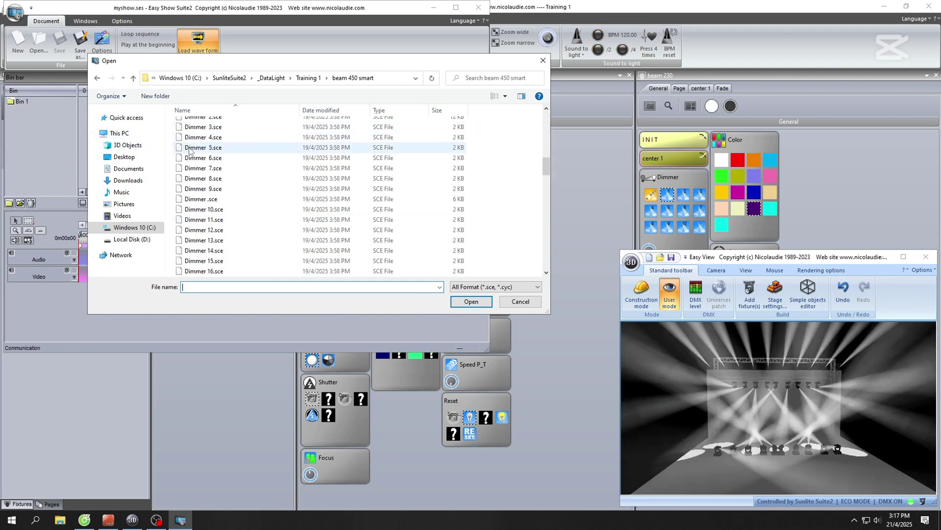
scroll(189, 151, down, 15)
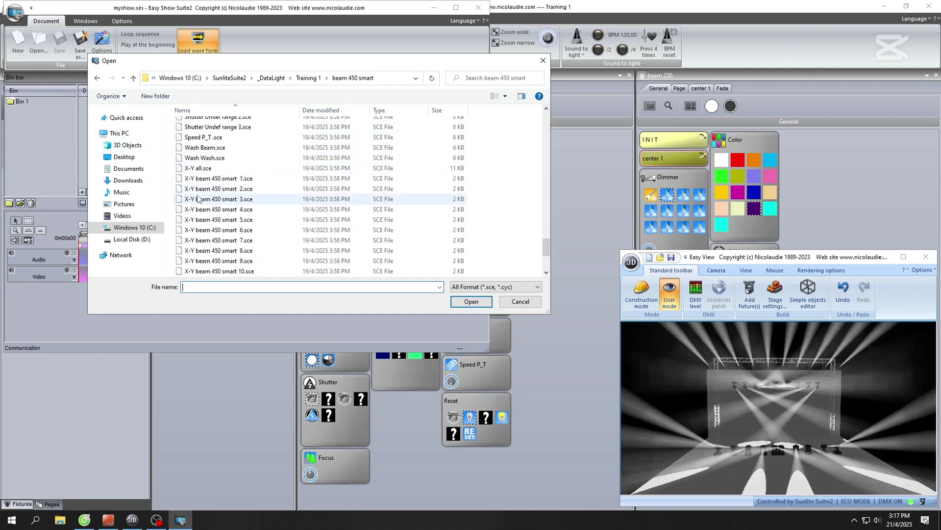
scroll(197, 198, up, 20)
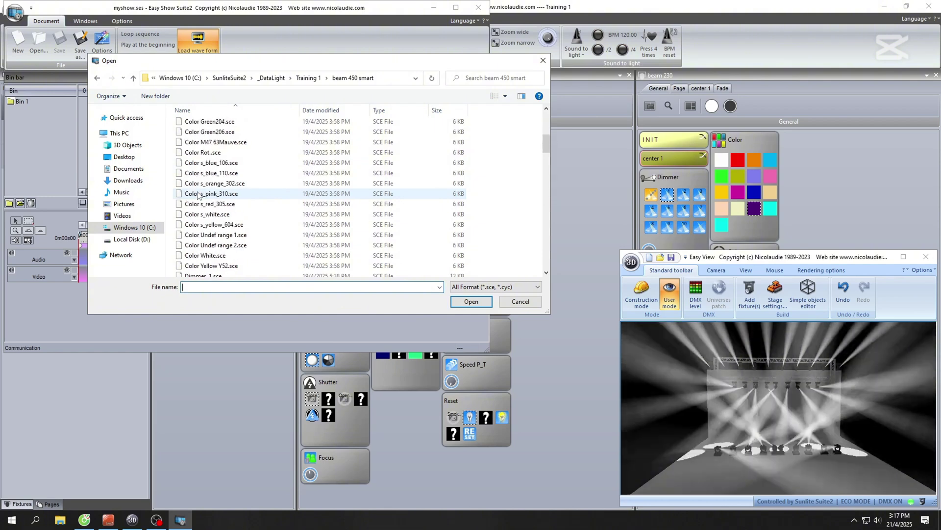
scroll(198, 196, up, 5)
click(206, 134)
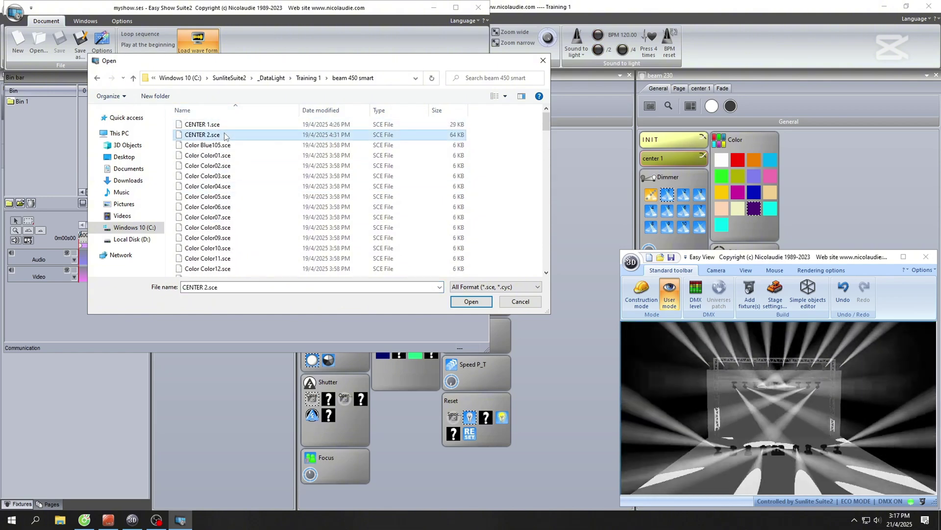
shift+click(203, 124)
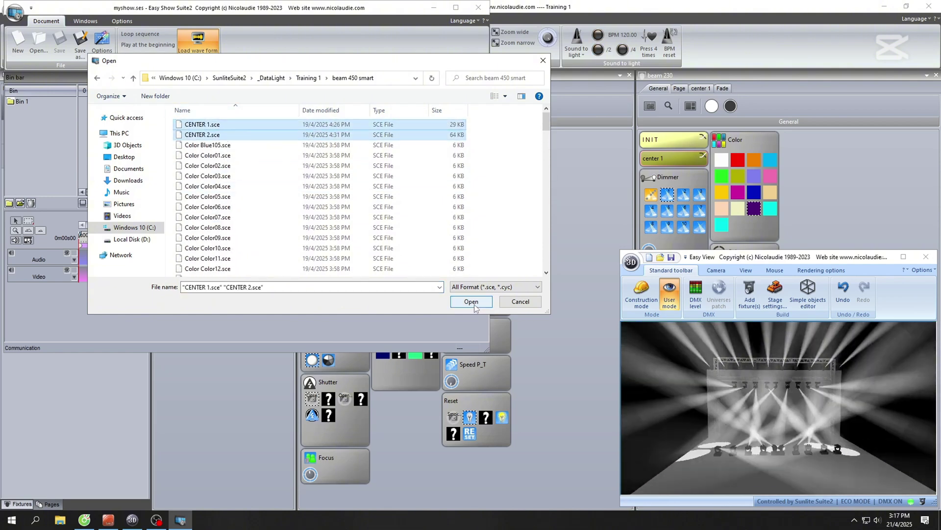
click(472, 302)
click(315, 246)
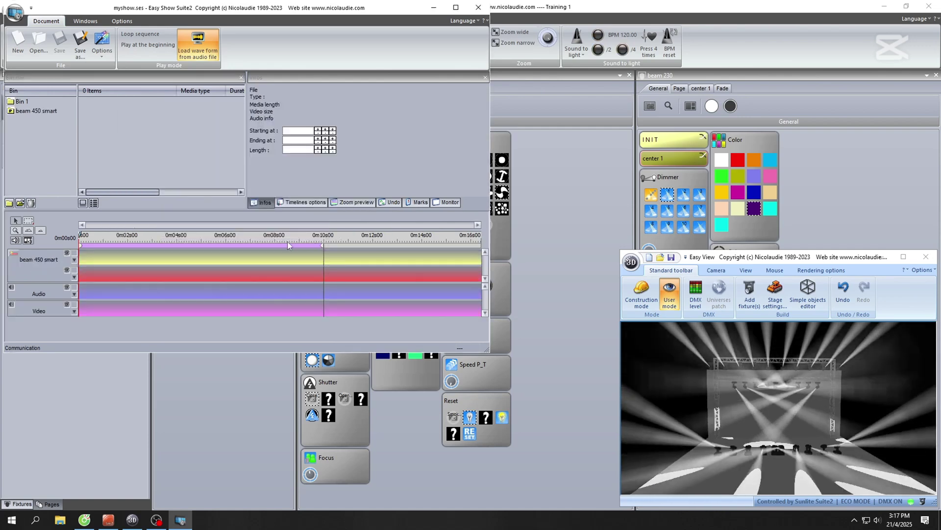
Start another lighting effect import from the beam 450 smart bin and browse to the beam 230 folder in Training 1
click(37, 111)
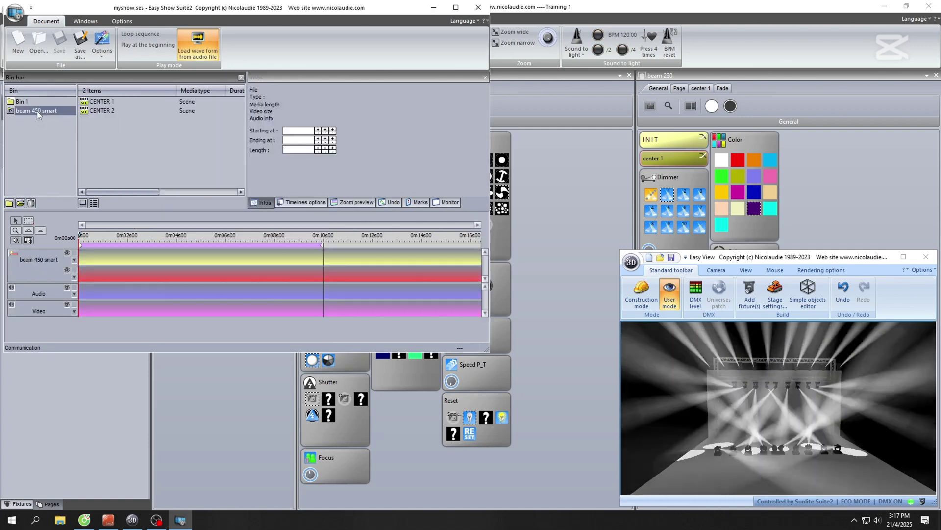
right_click(37, 111)
click(56, 132)
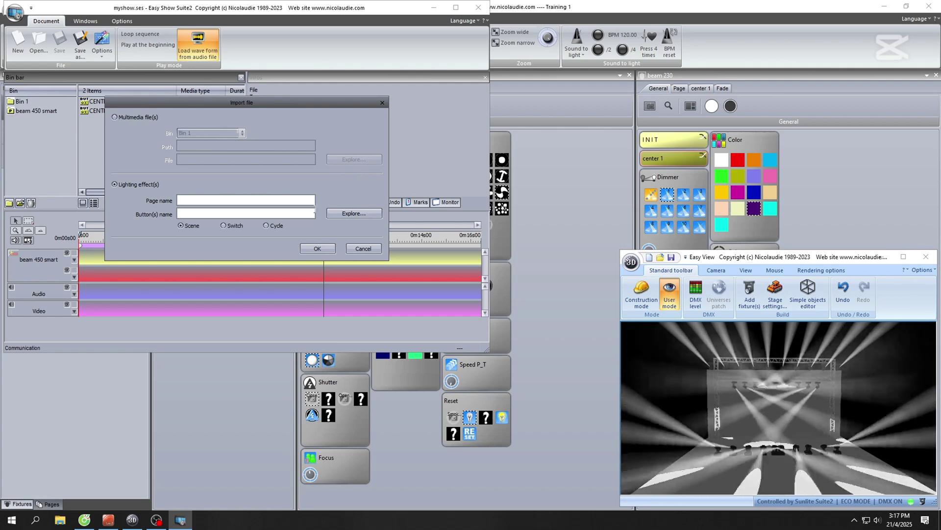
click(335, 214)
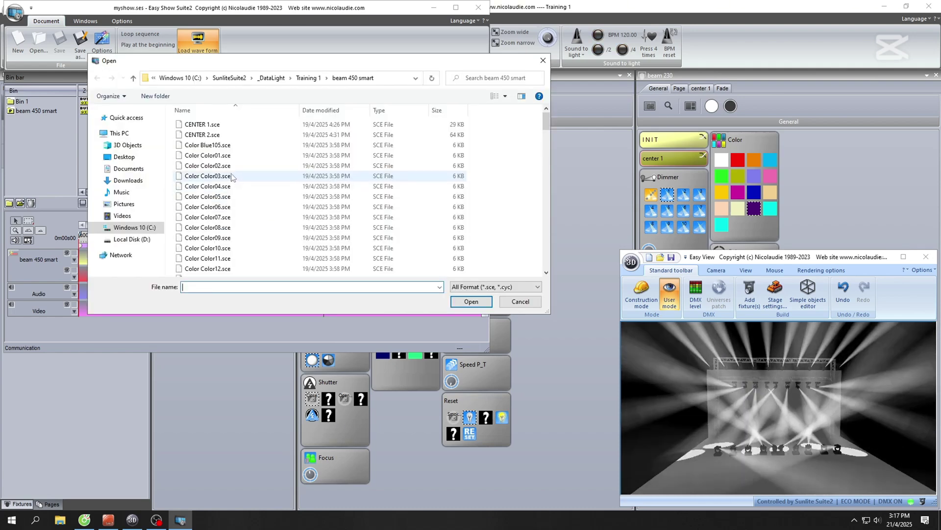
click(308, 78)
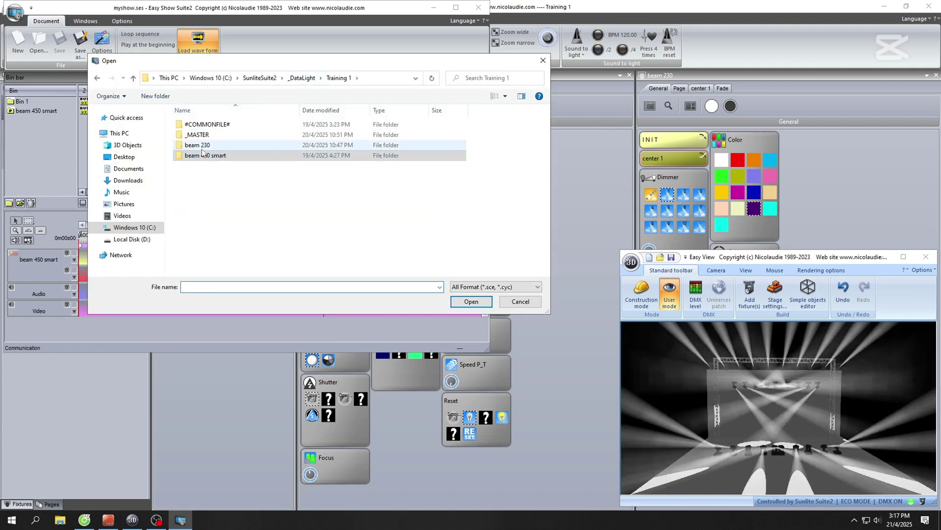
double_click(247, 146)
Import the scene center 1.sce from the beam 230 folder as a lighting effect
click(201, 125)
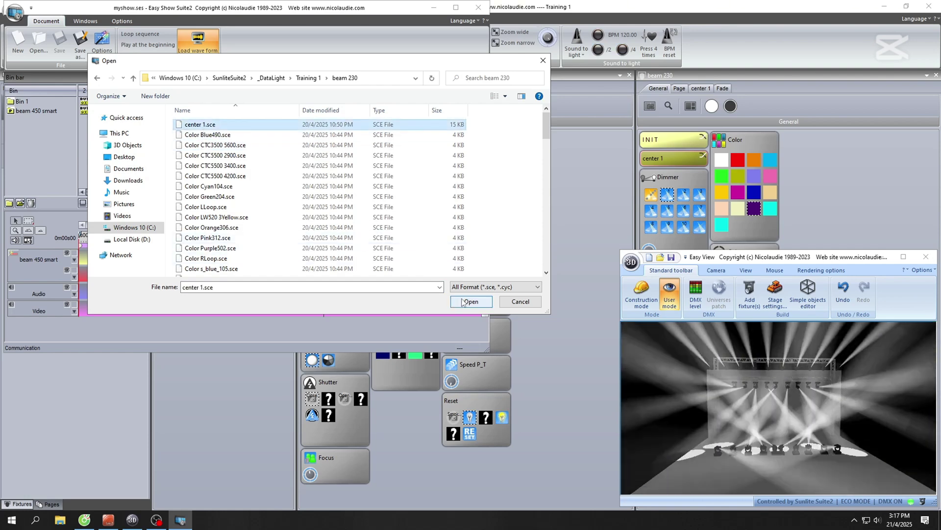
scroll(205, 241, down, 10)
scroll(205, 241, down, 12)
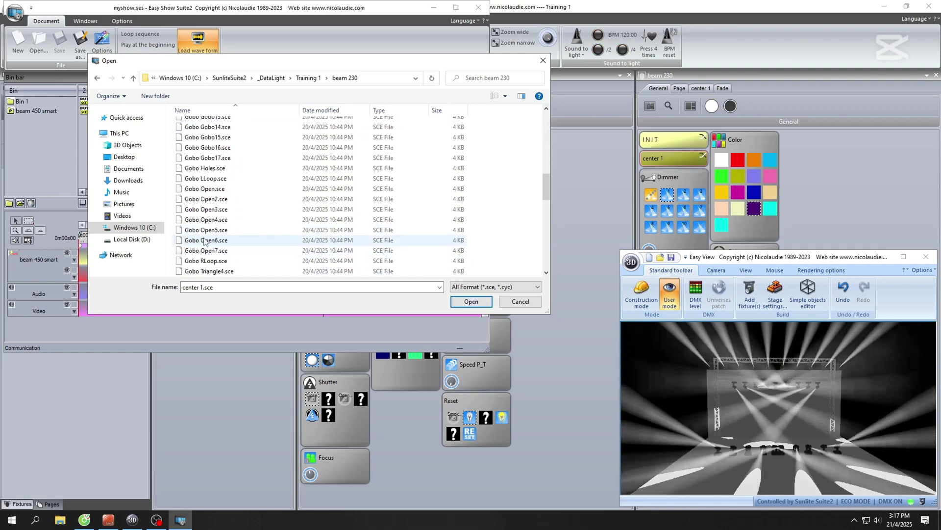
scroll(205, 241, up, 15)
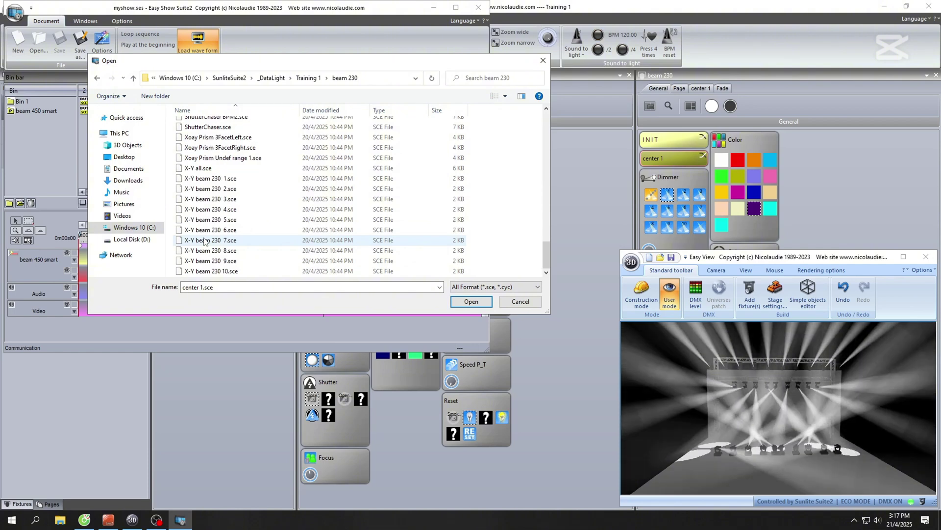
scroll(204, 241, up, 3)
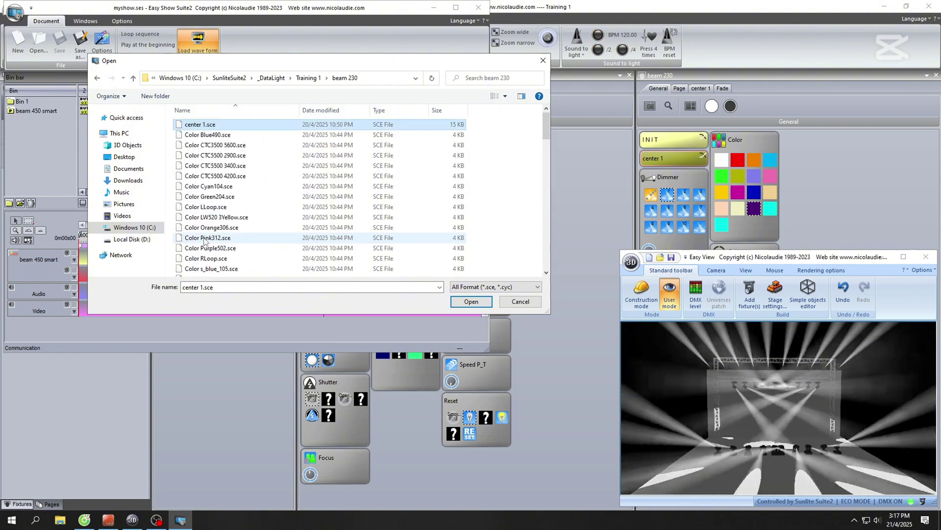
scroll(205, 240, down, 15)
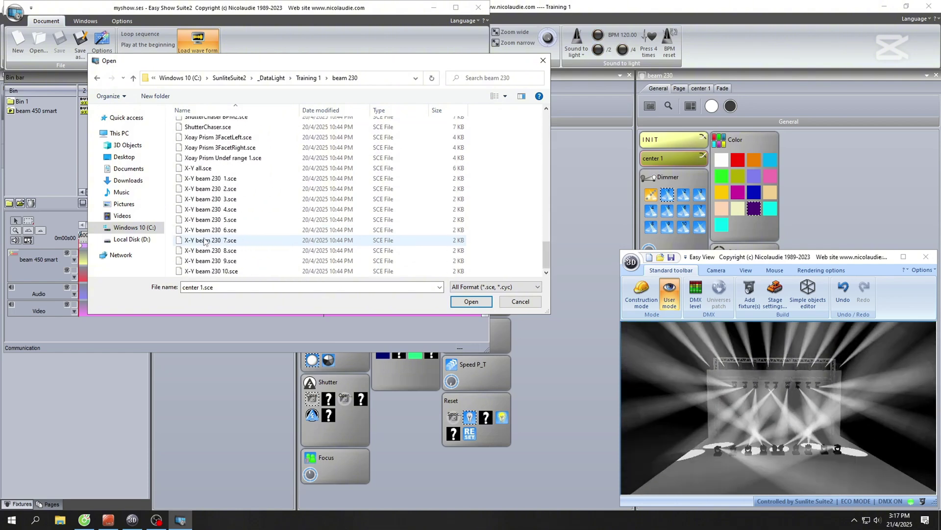
scroll(205, 242, up, 15)
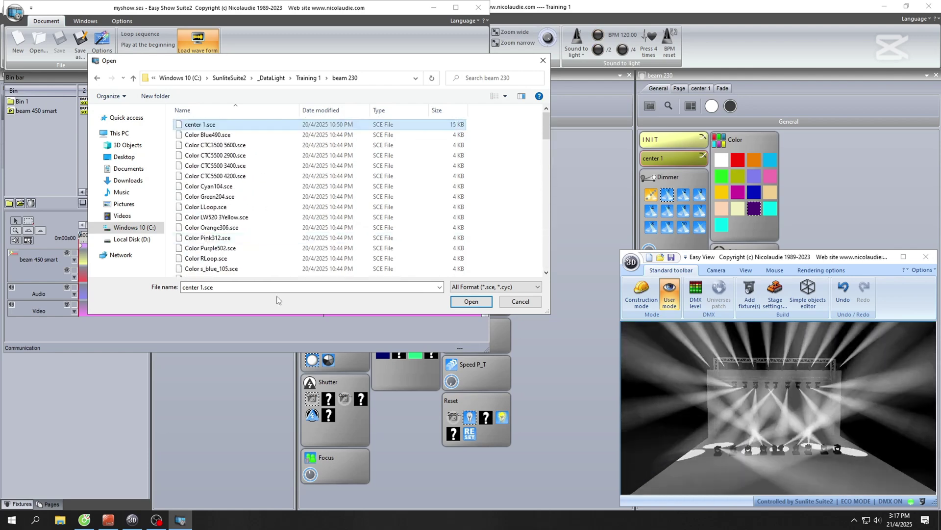
scroll(280, 260, down, 5)
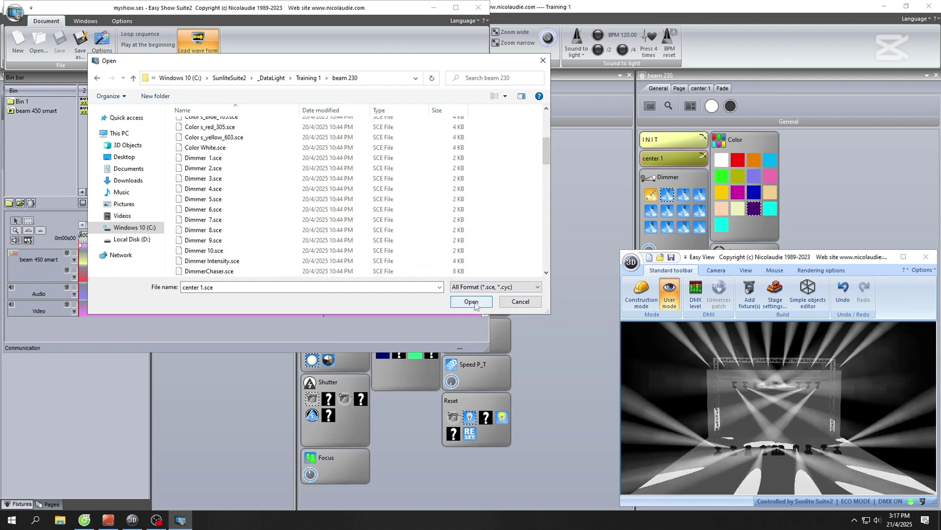
click(471, 301)
click(318, 248)
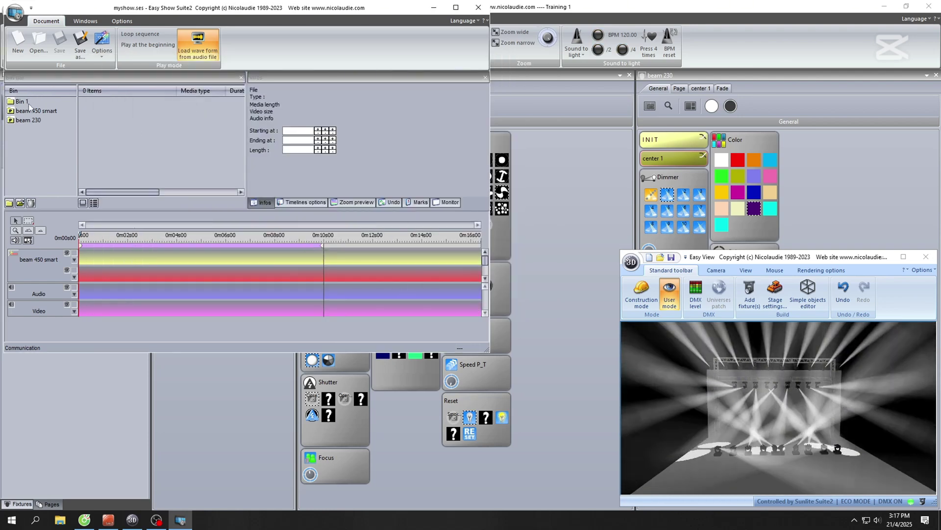
Create a new bin in the bin list with the default name
click(28, 120)
right_click(30, 121)
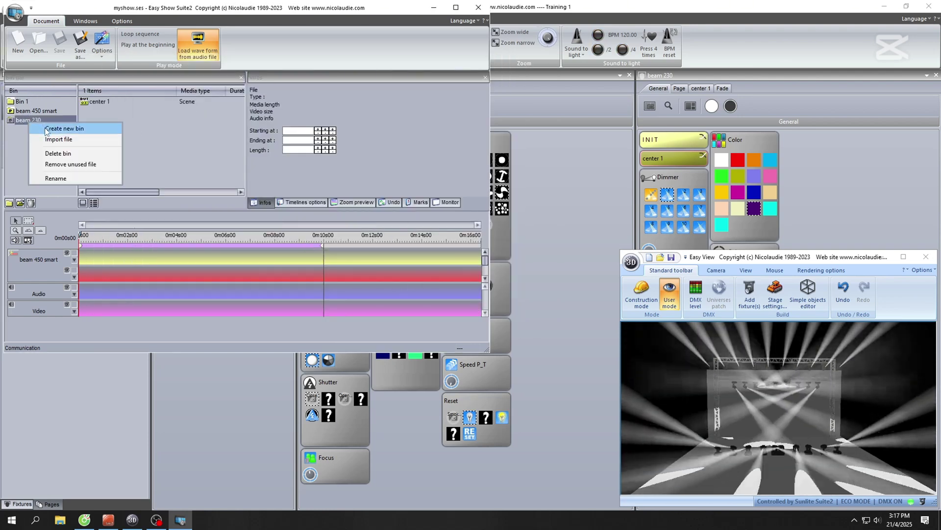
click(45, 129)
click(251, 193)
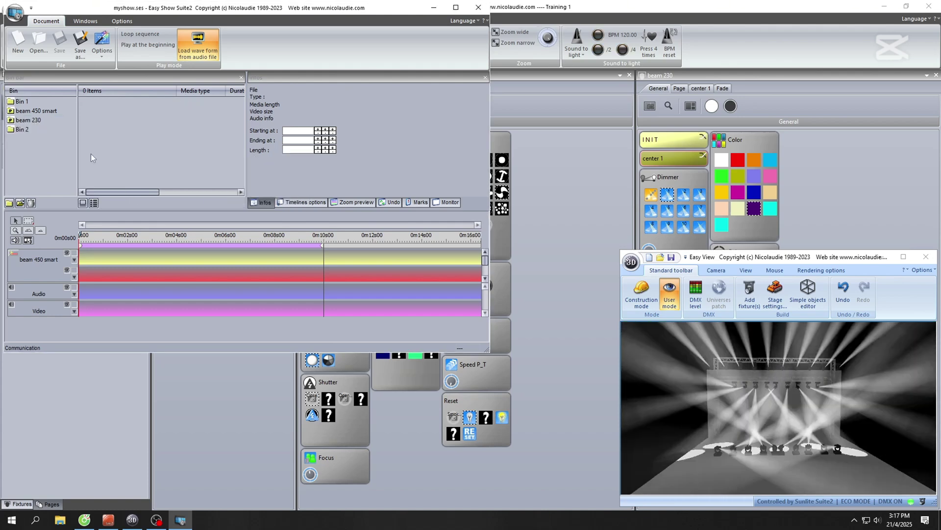
Import the scene I N I T.sce from the beam 230 folder as a lighting effect
right_click(43, 130)
click(60, 151)
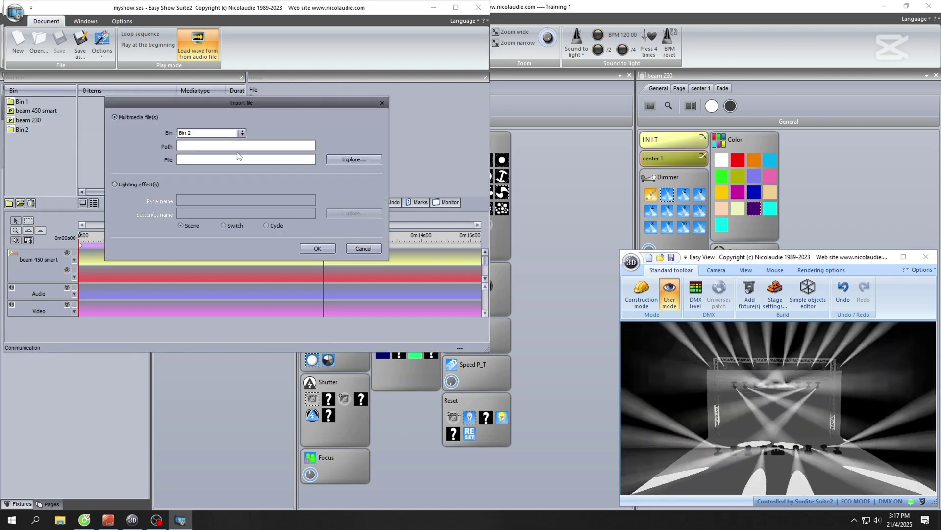
click(155, 185)
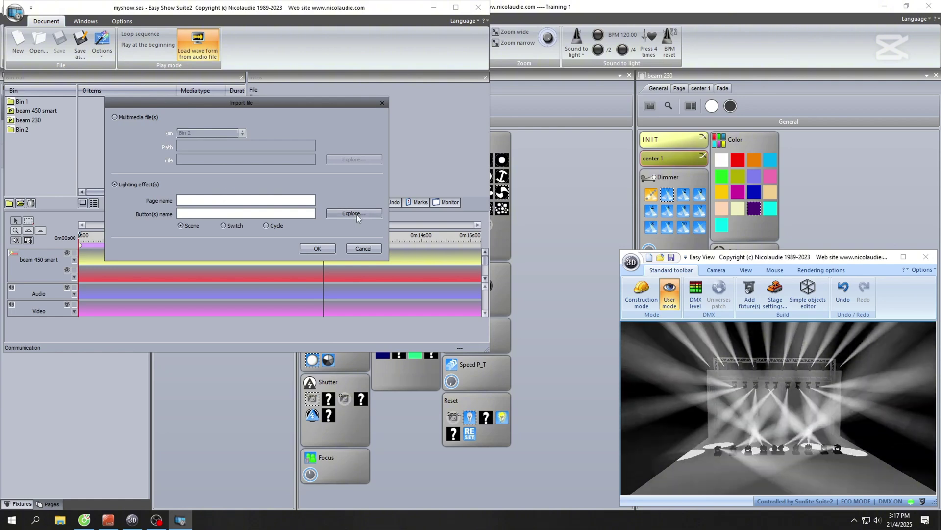
click(354, 213)
scroll(294, 213, down, 5)
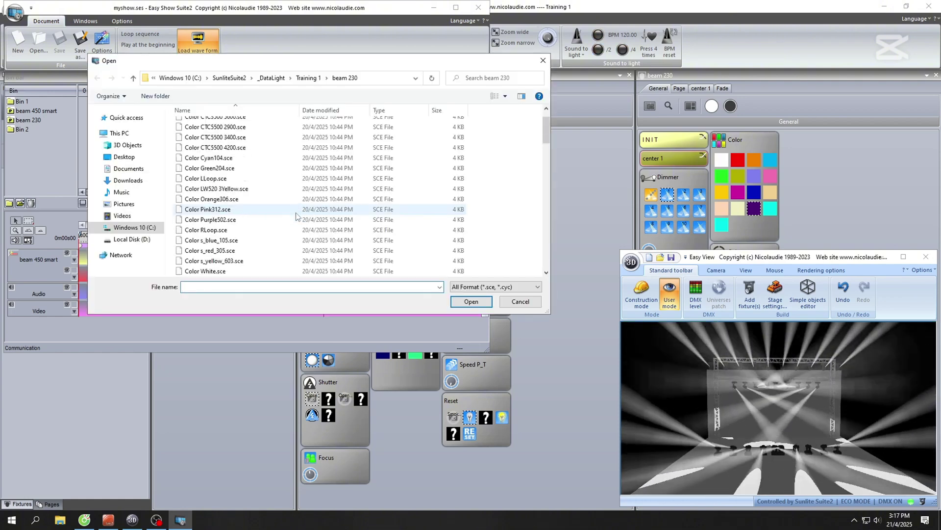
scroll(289, 209, down, 2)
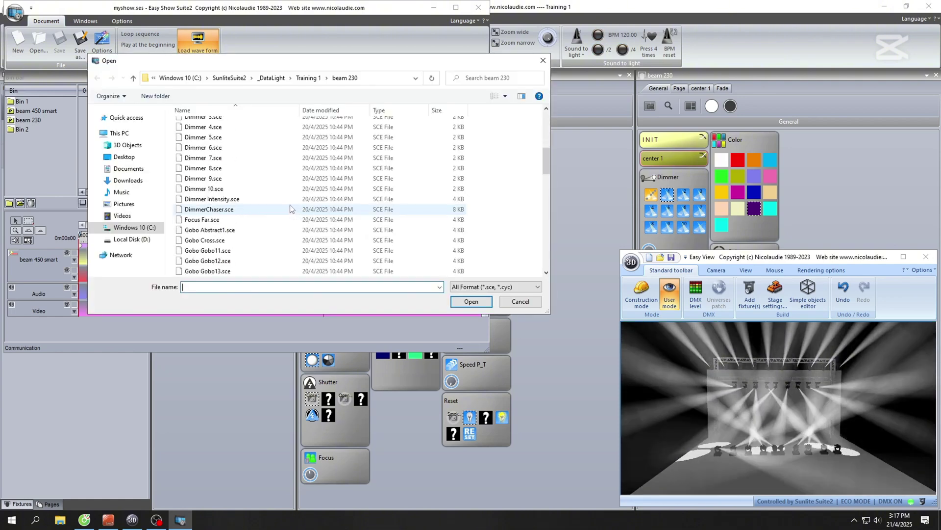
text(i)
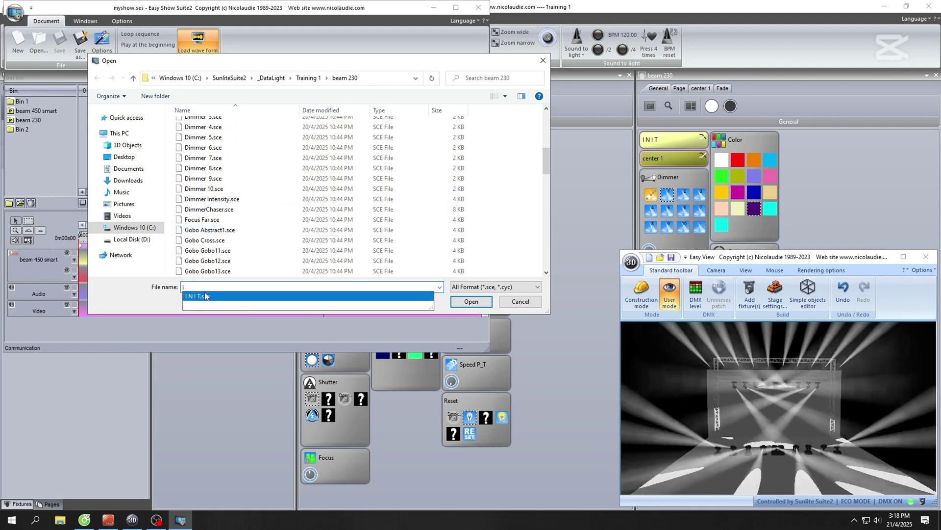
click(380, 296)
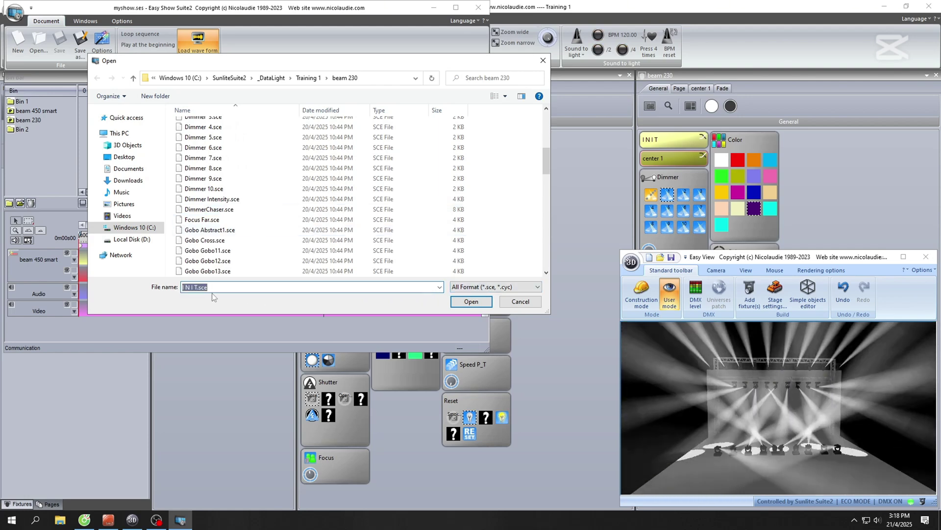
click(472, 302)
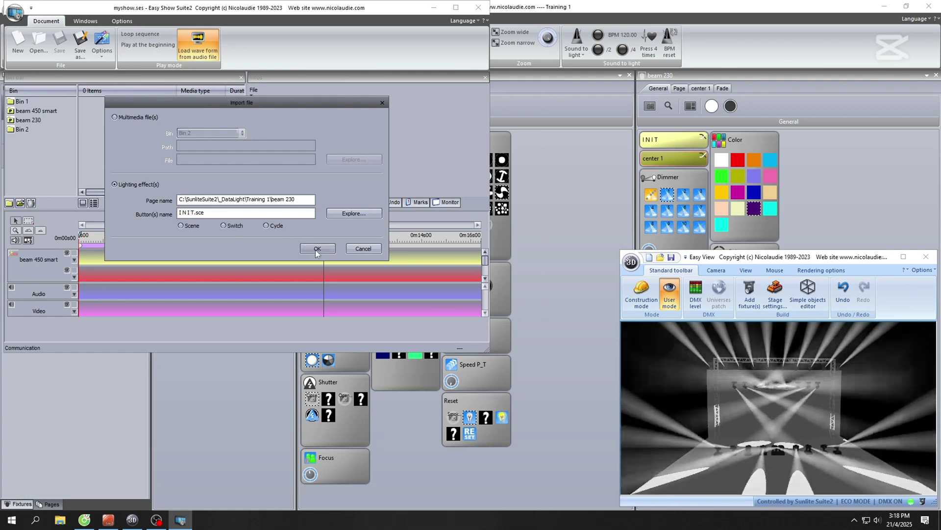
click(316, 249)
Import the scene I N I T.sce from the beam 230 folder once more, starting from the beam 230 bin
click(18, 121)
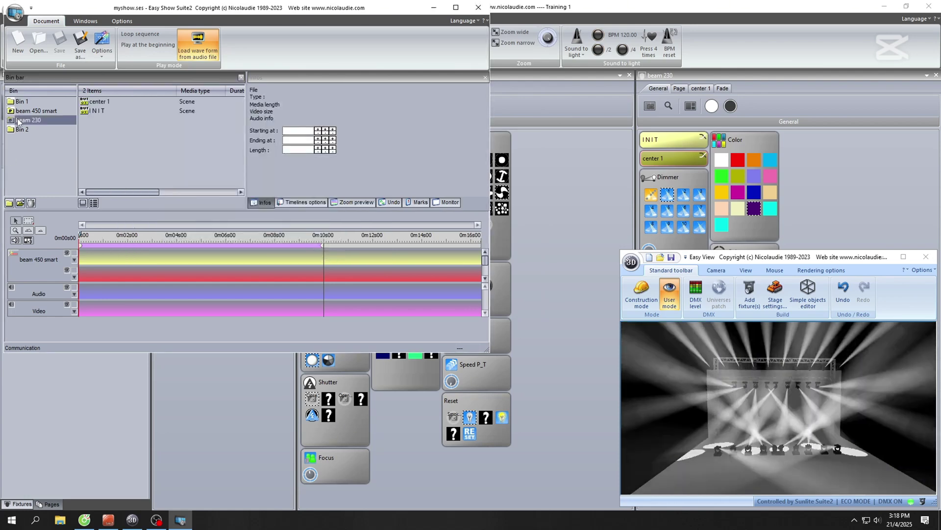
right_click(25, 120)
click(39, 133)
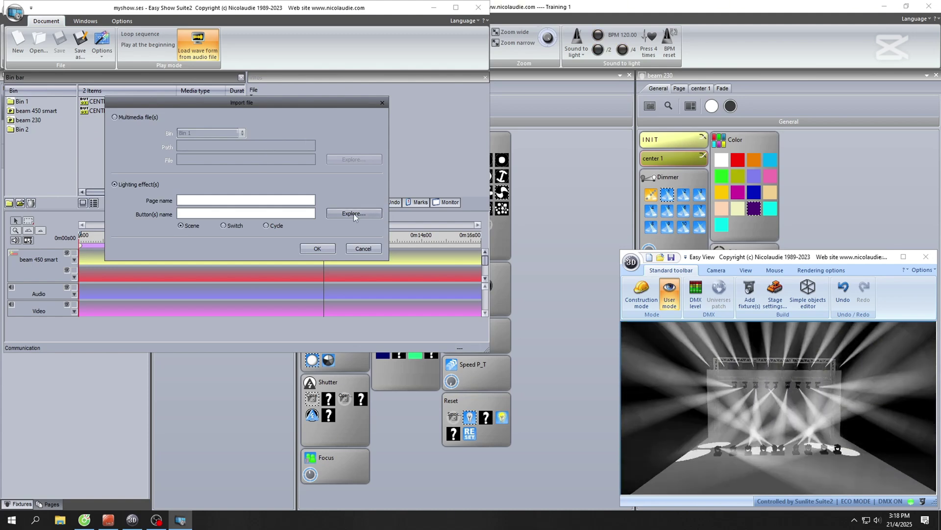
click(354, 213)
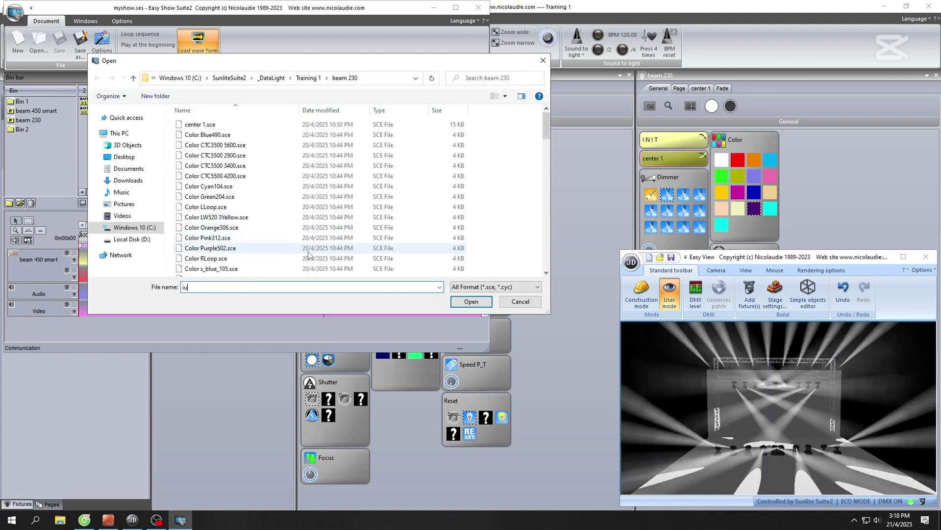
key(BackSpace)
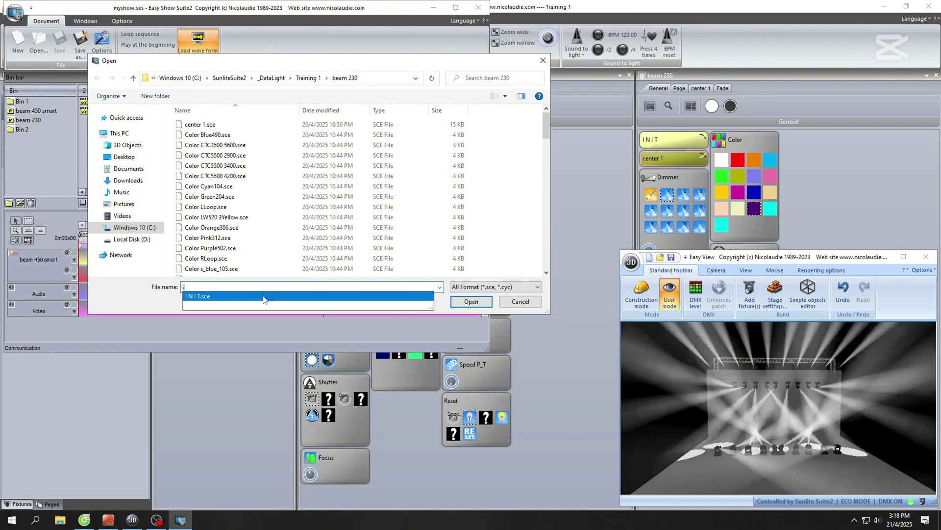
click(276, 297)
click(471, 301)
click(310, 247)
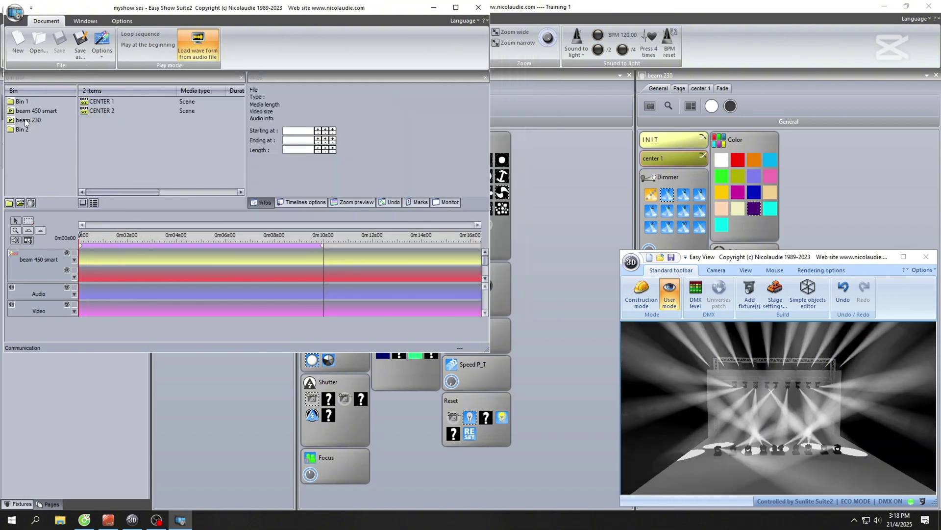
Import I N I T.sce and Switch.sce together from the _MASTER folder of Training 1 as lighting effects
right_click(25, 118)
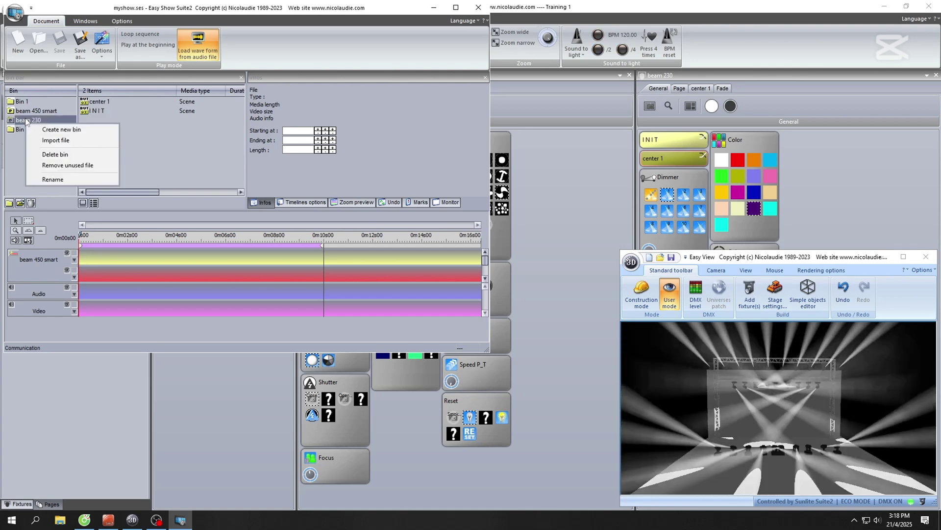
click(43, 140)
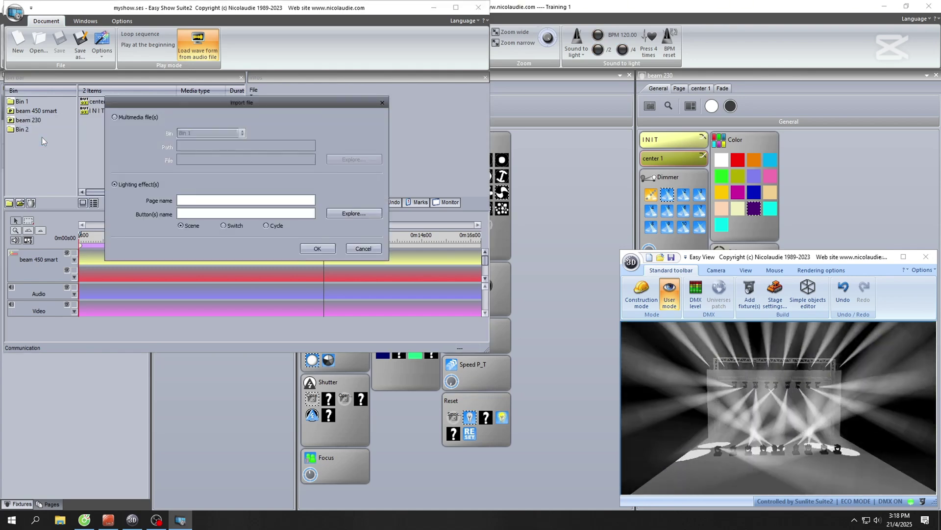
click(338, 213)
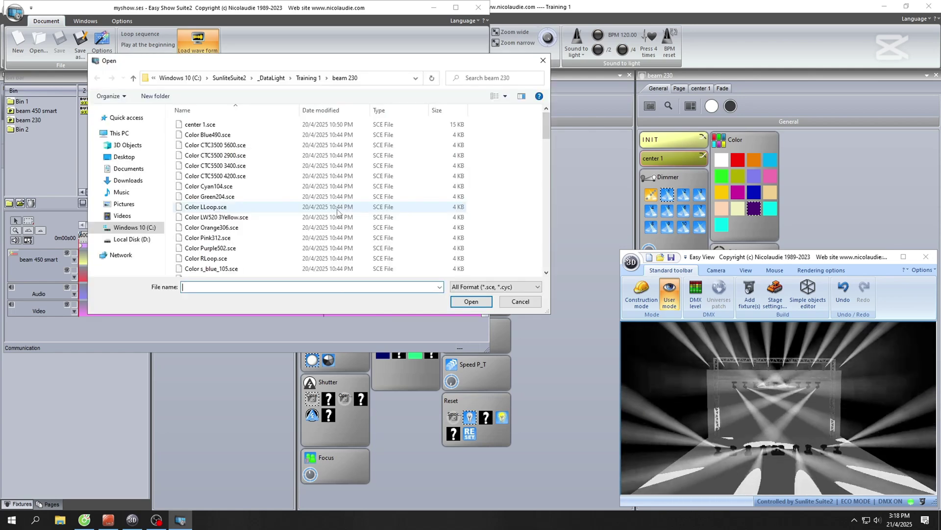
click(307, 77)
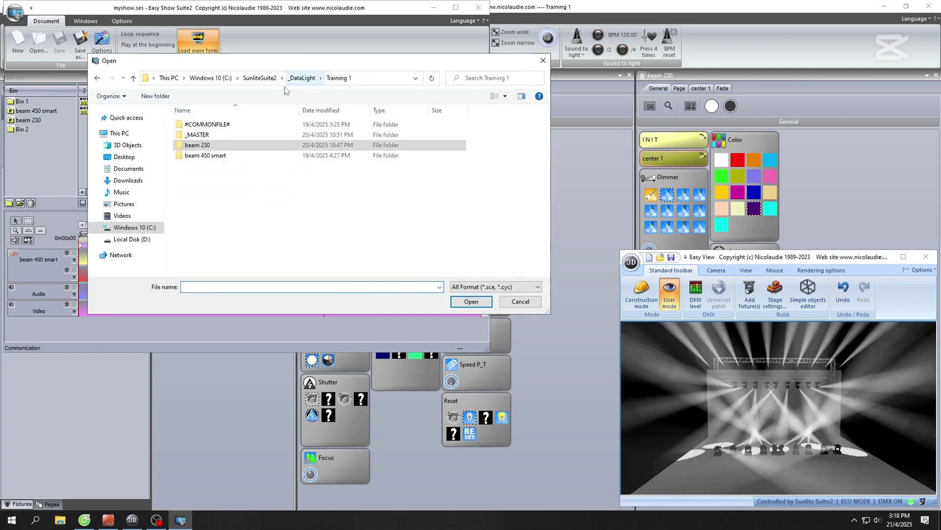
double_click(216, 134)
click(196, 124)
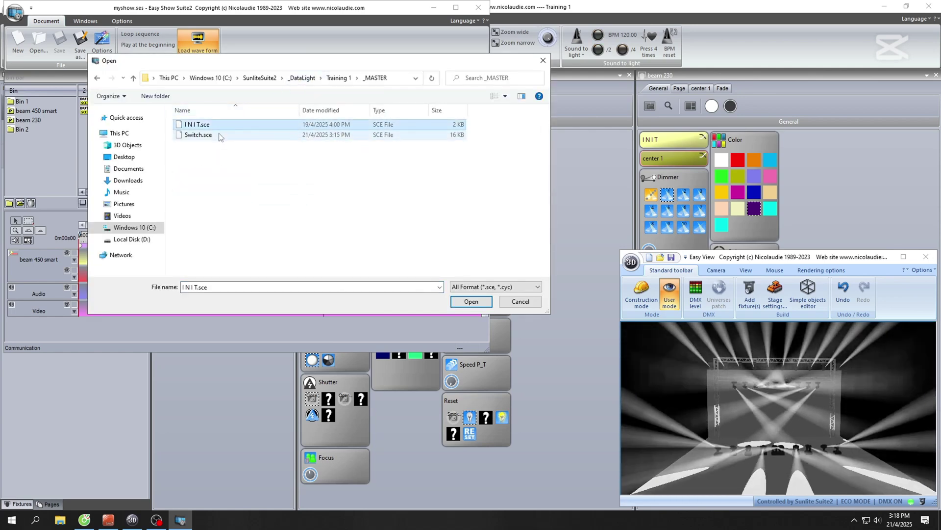
shift+click(198, 135)
click(471, 301)
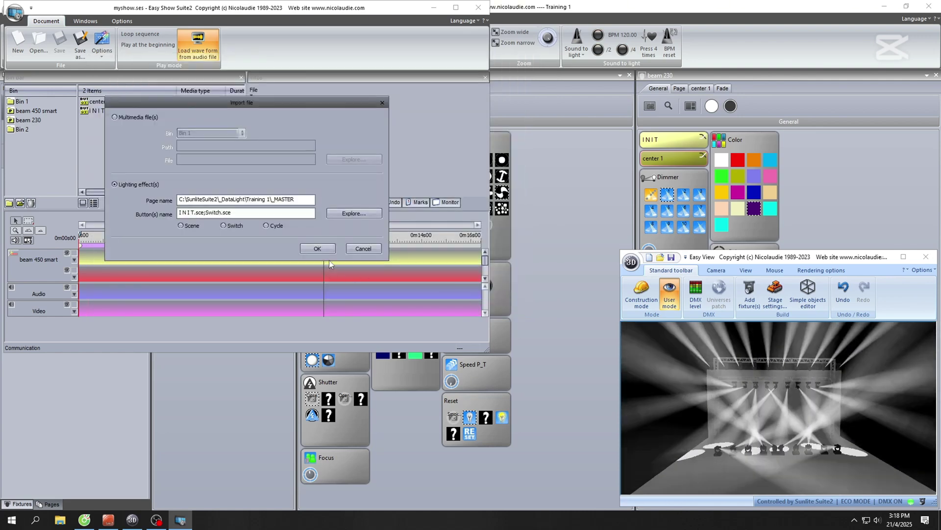
click(331, 251)
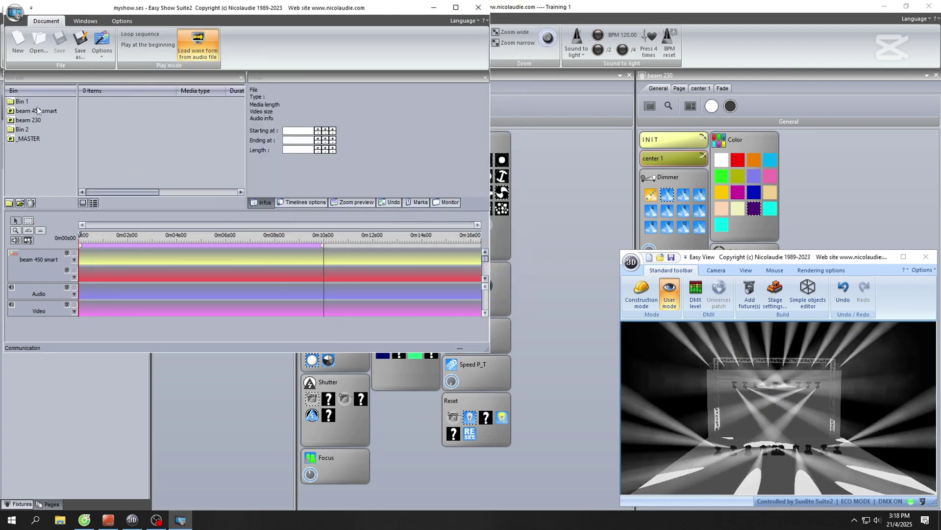
Open the file import dialog from the beam 450 smart bin
right_click(36, 102)
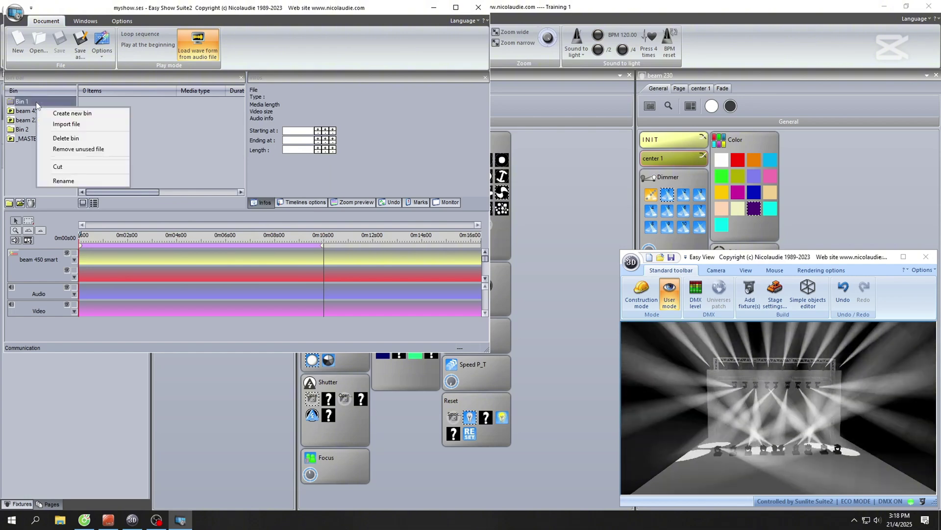
click(28, 112)
right_click(29, 112)
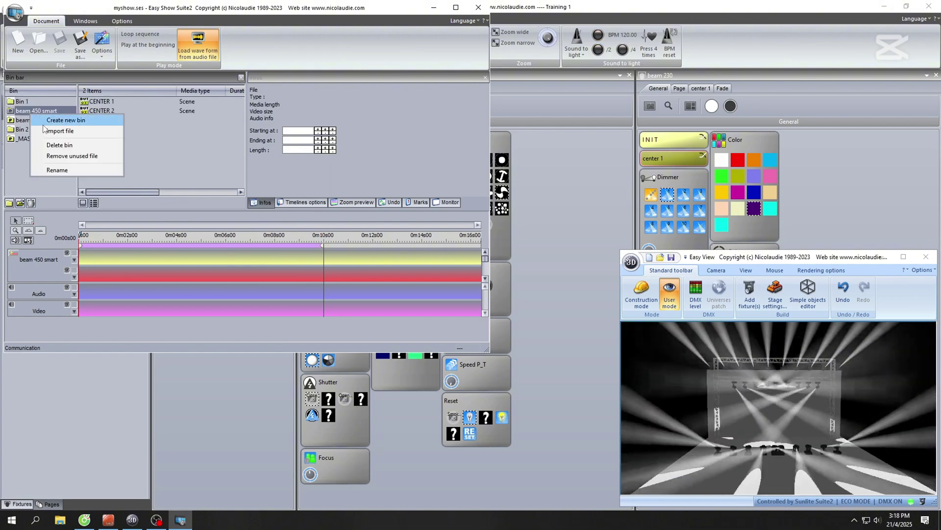
click(45, 133)
click(353, 213)
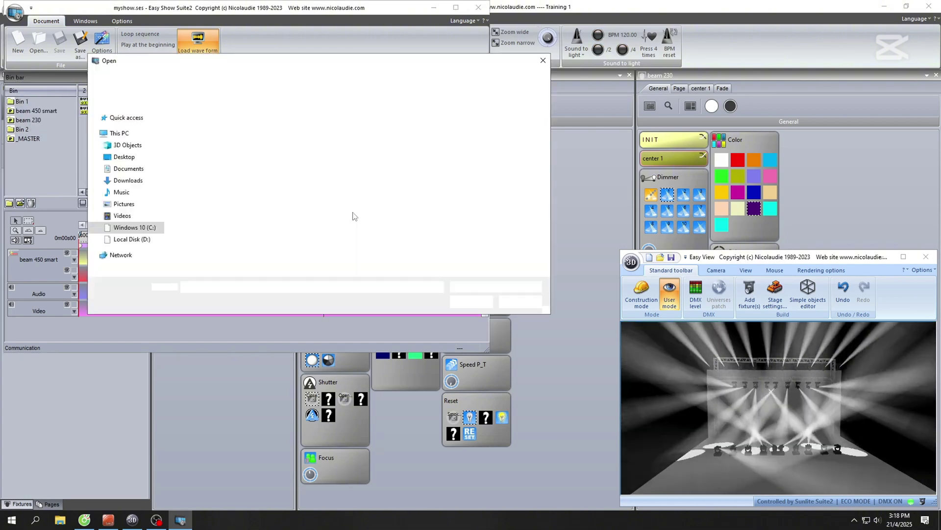
click(143, 156)
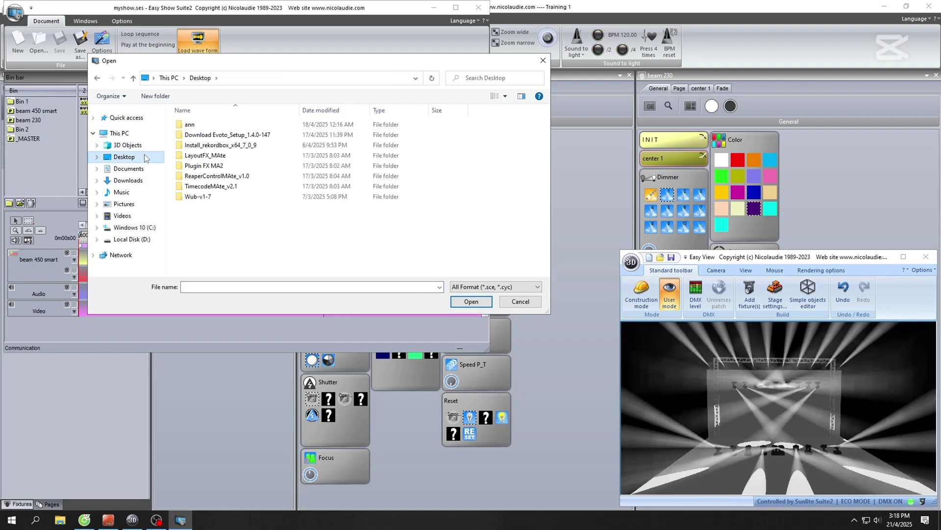
click(133, 181)
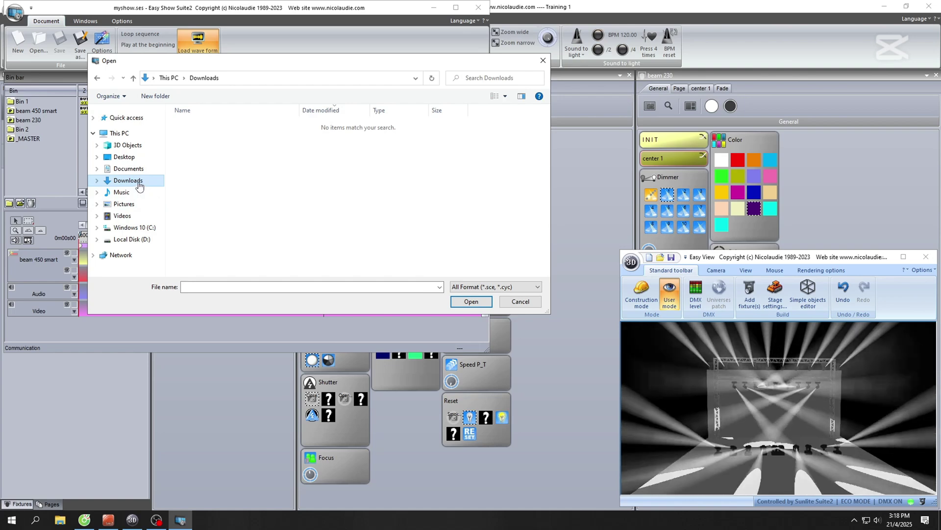
click(132, 239)
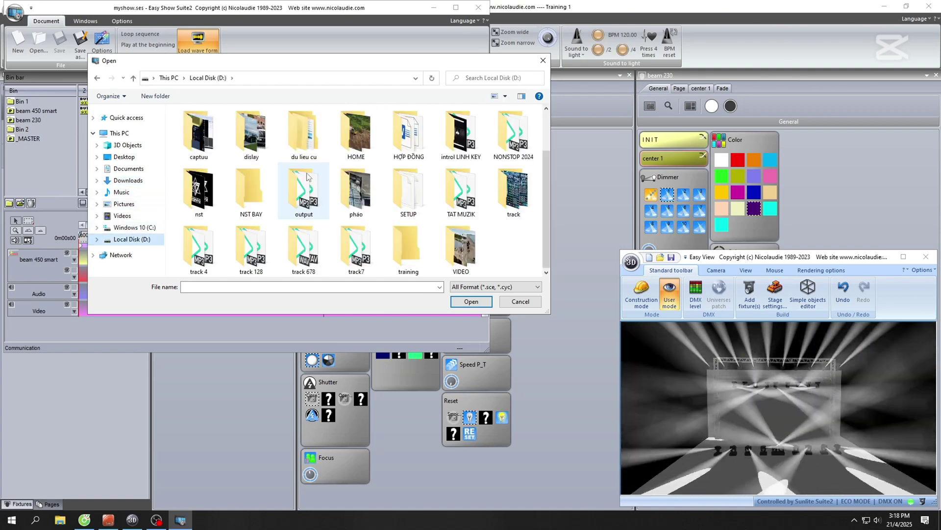
double_click(459, 194)
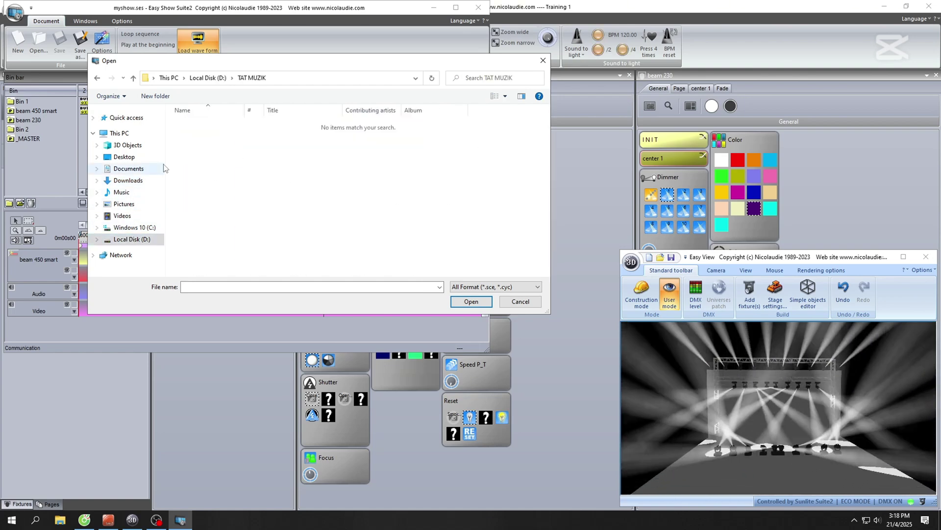
key(Escape)
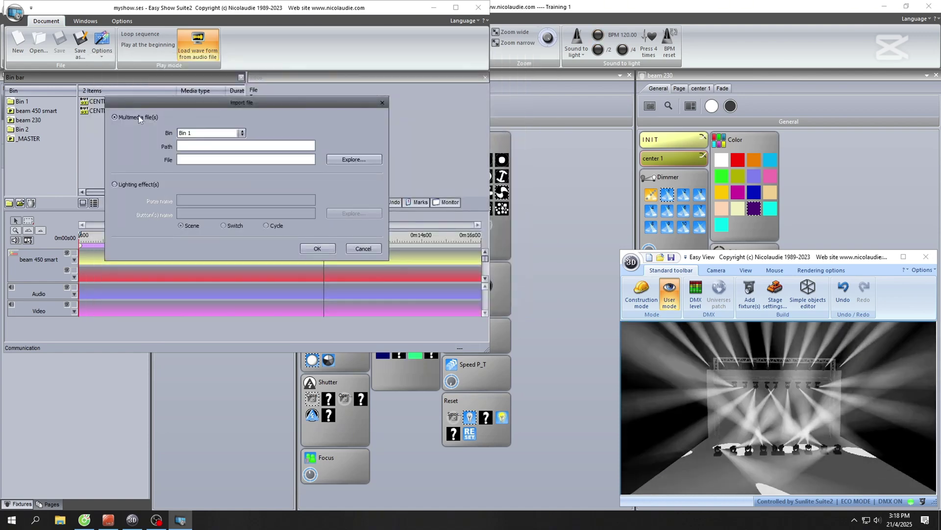
Import Can Hear Me Now 2024 - Tiny x HIEN Final.mp3 from D:\TAT MUZIK into Bin 1 as a multimedia file
click(344, 160)
click(131, 239)
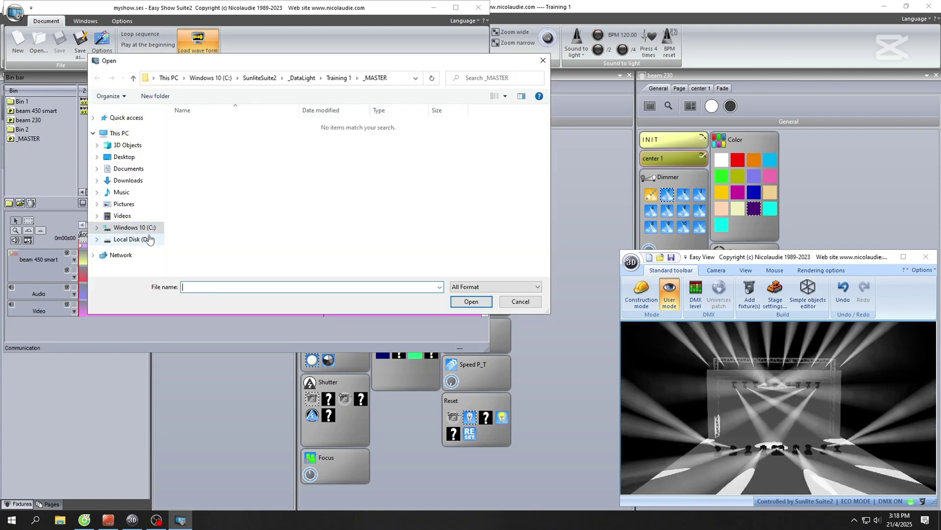
double_click(288, 235)
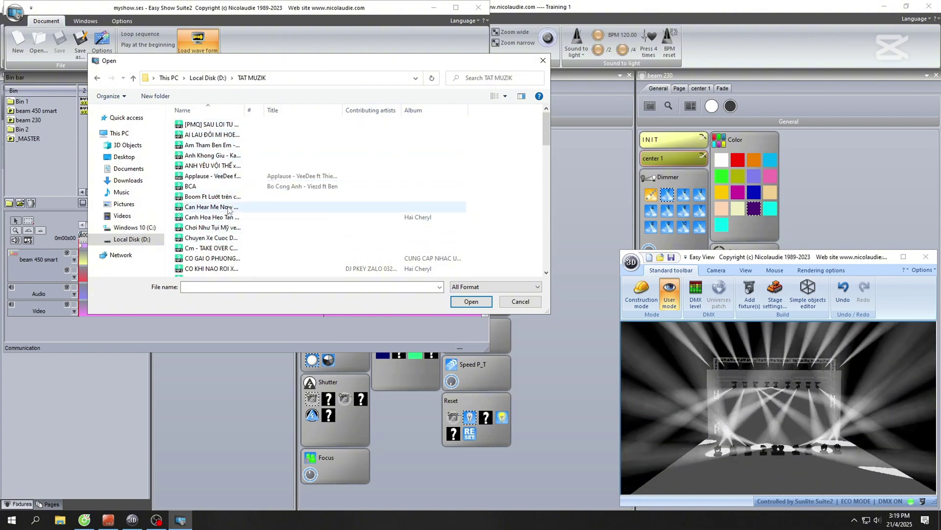
double_click(211, 206)
click(326, 251)
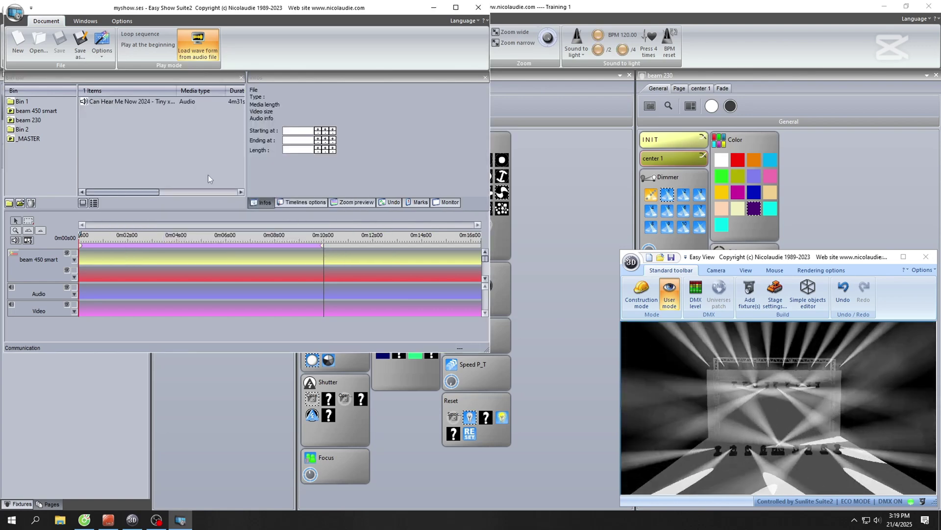
Place the imported song at the start of the audio timeline and maximize the Easy Show window
drag(114, 289, 95, 294)
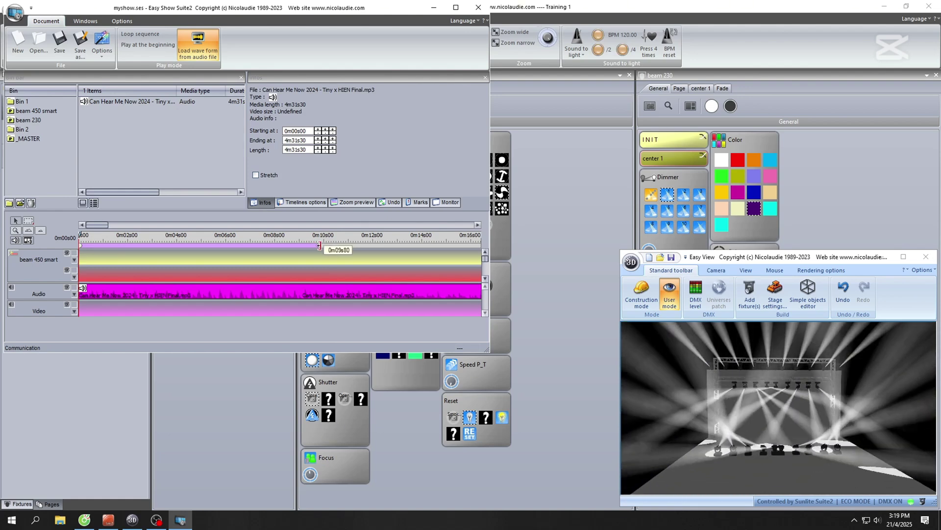
click(454, 7)
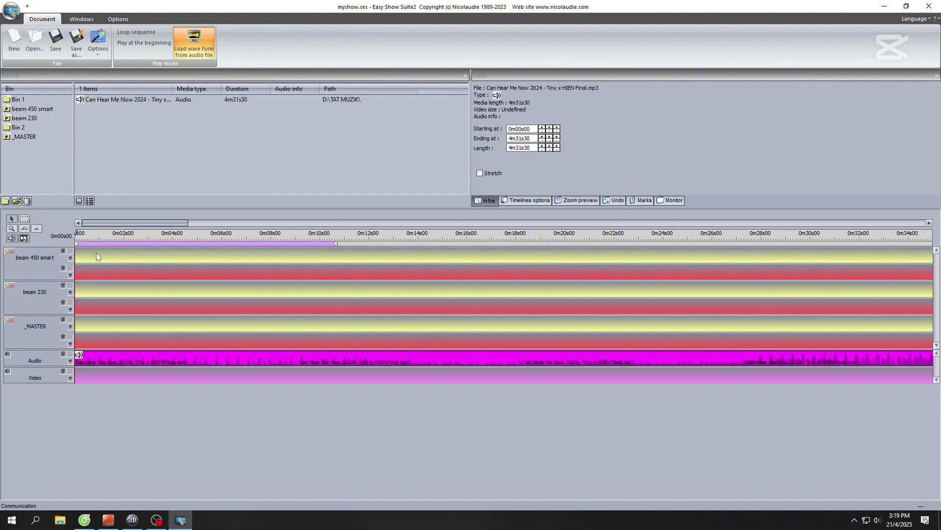
Close the Cốc Cốc browser window and play the timeline from near the start to check the song
click(84, 520)
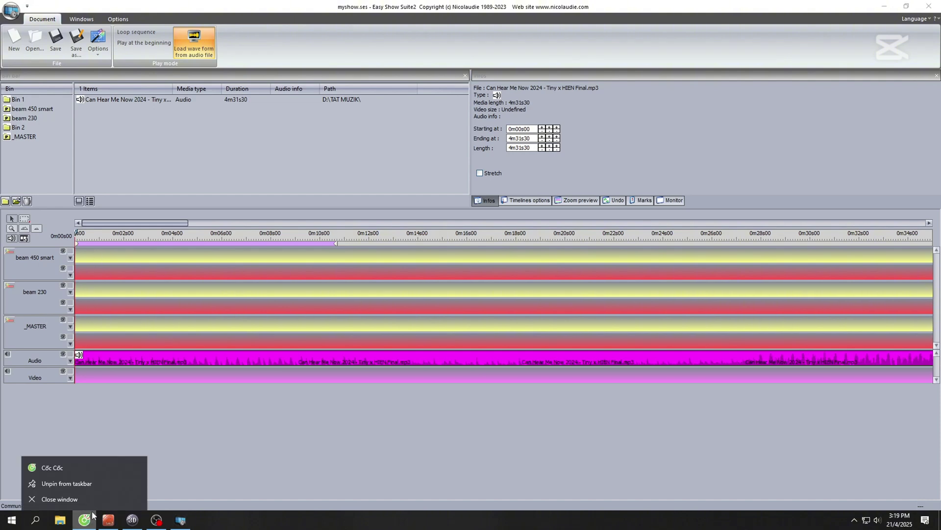
click(97, 505)
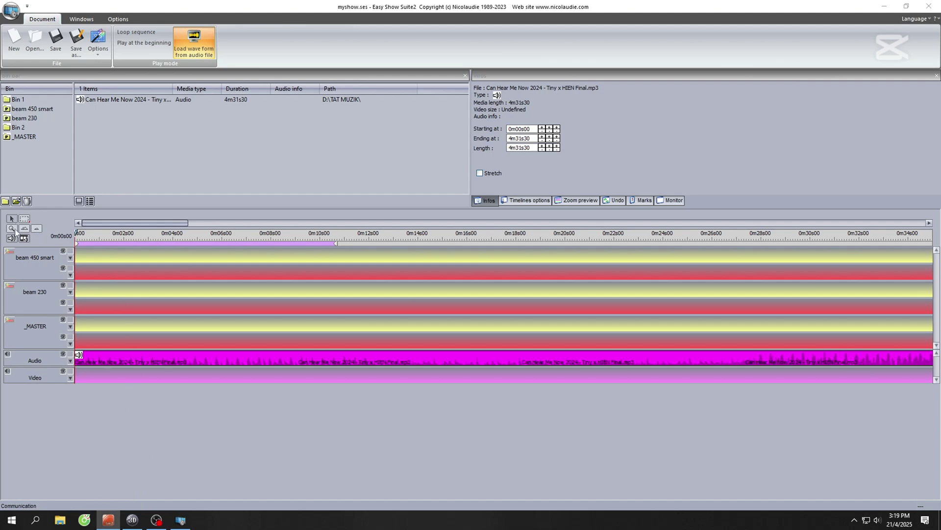
click(114, 229)
key(space)
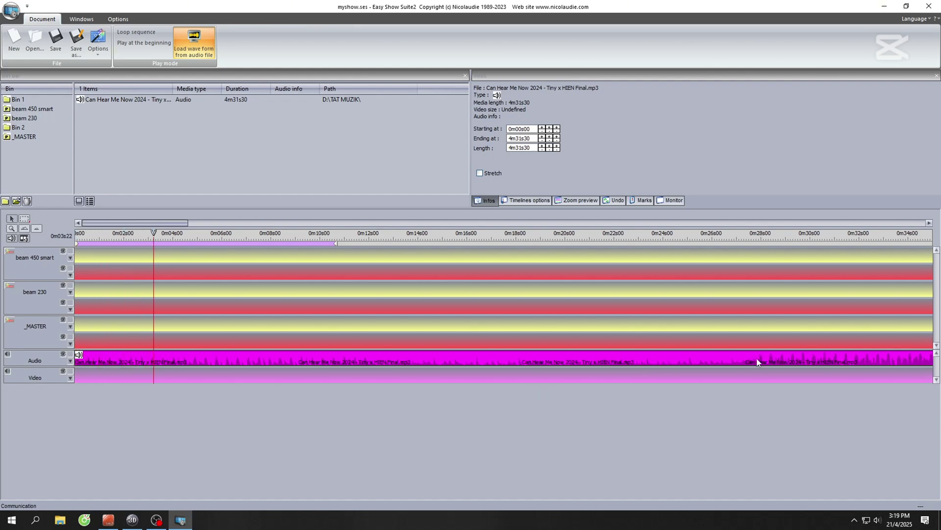
Trim the audio clip's start to 0m23s04 and move the shortened clip back to 0m00s00 on the audio timeline
drag(77, 356, 641, 358)
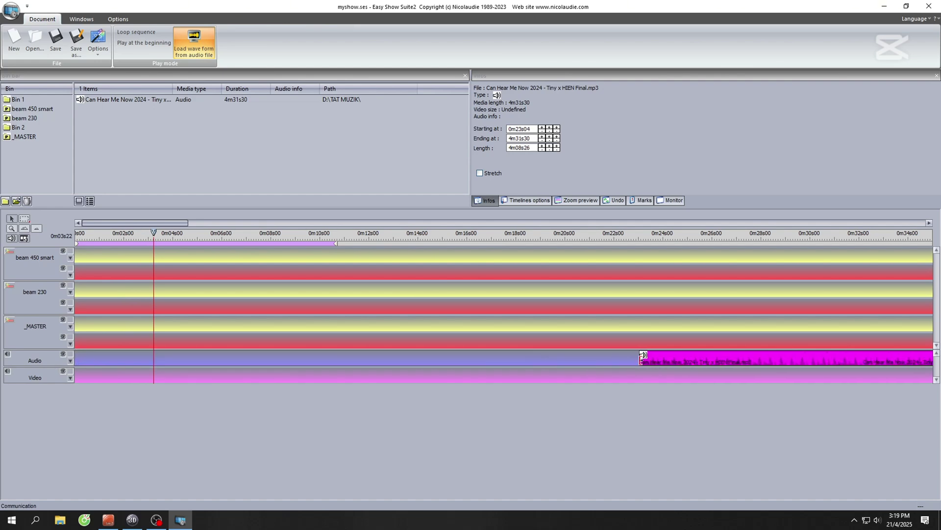
click(611, 236)
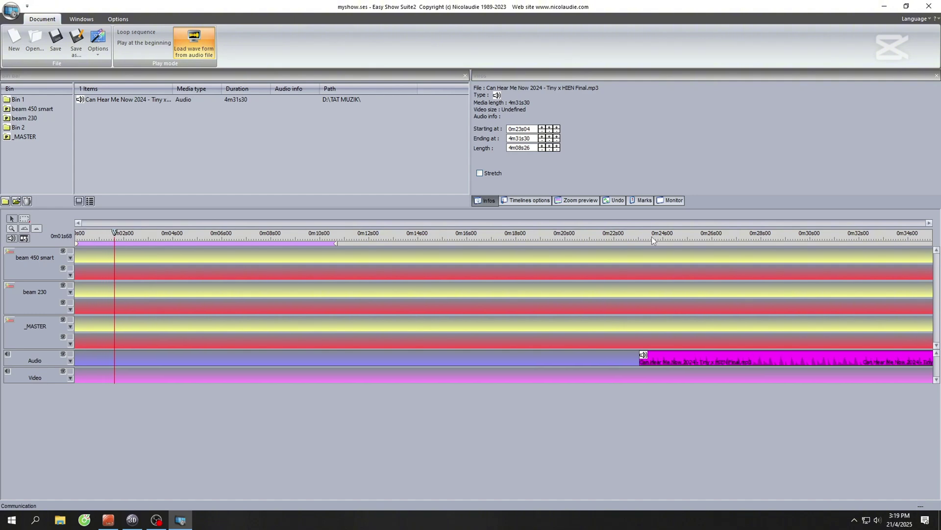
click(655, 262)
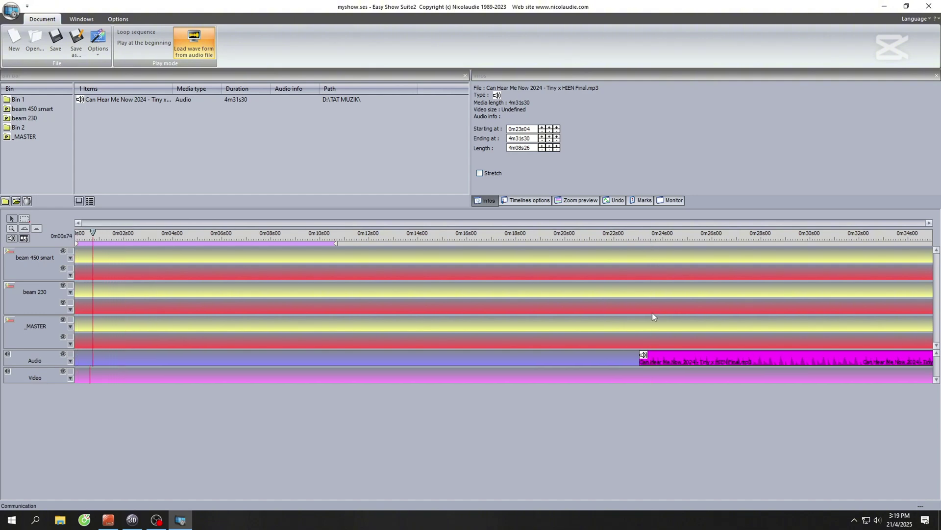
drag(661, 359, 62, 360)
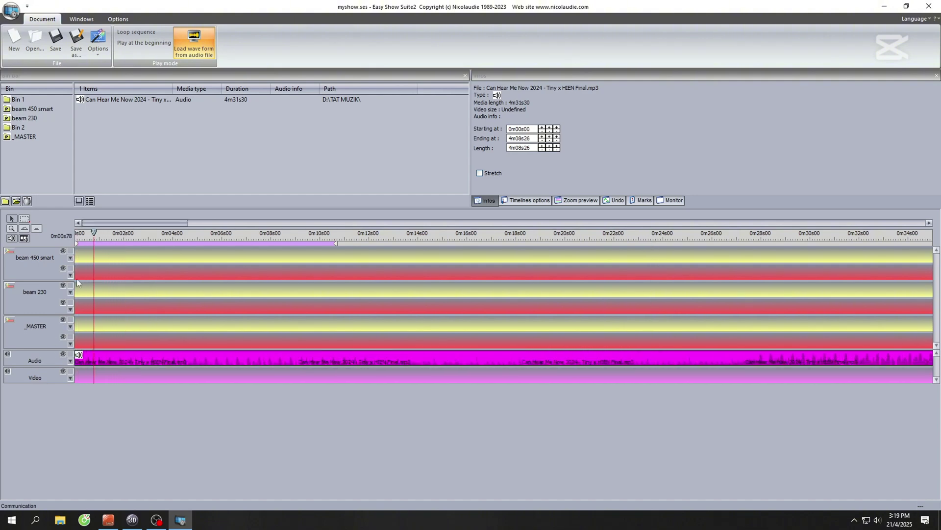
Play the timeline from near the beginning and set the audio clip's volume to maximum
click(83, 237)
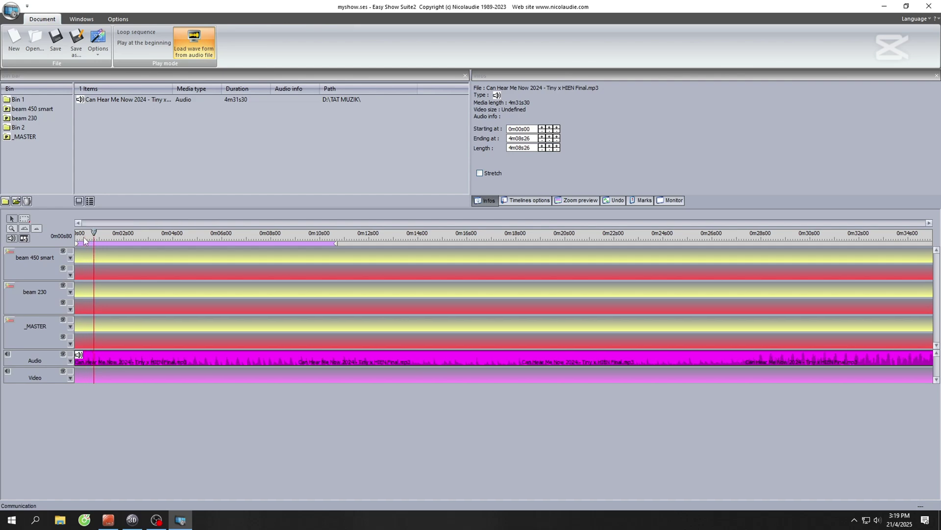
right_click(753, 363)
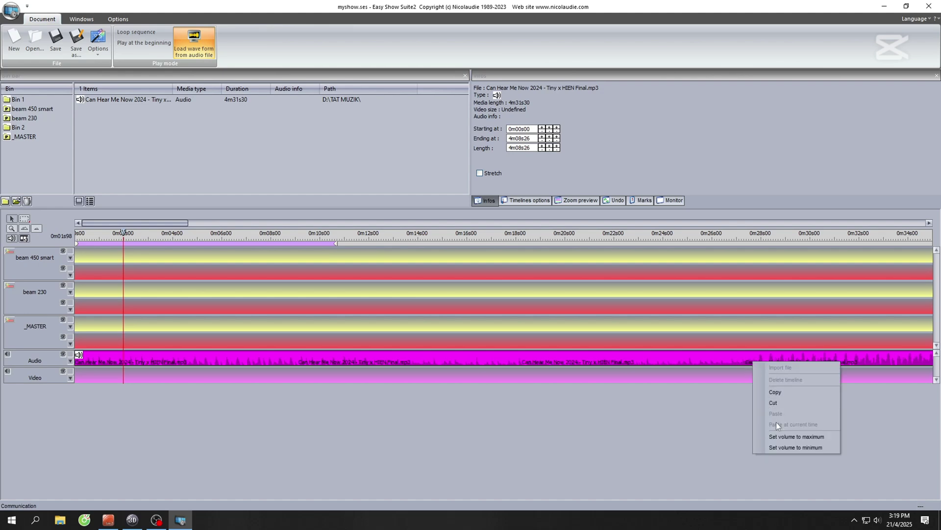
click(776, 437)
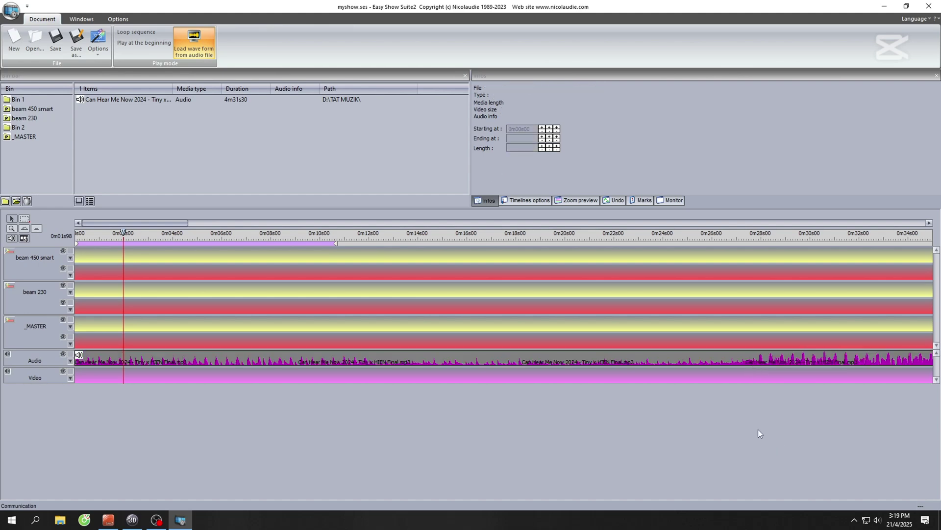
Place the beam 230 I N I T scene near the start of the beam 230 timeline, at about 0m00s06
click(109, 362)
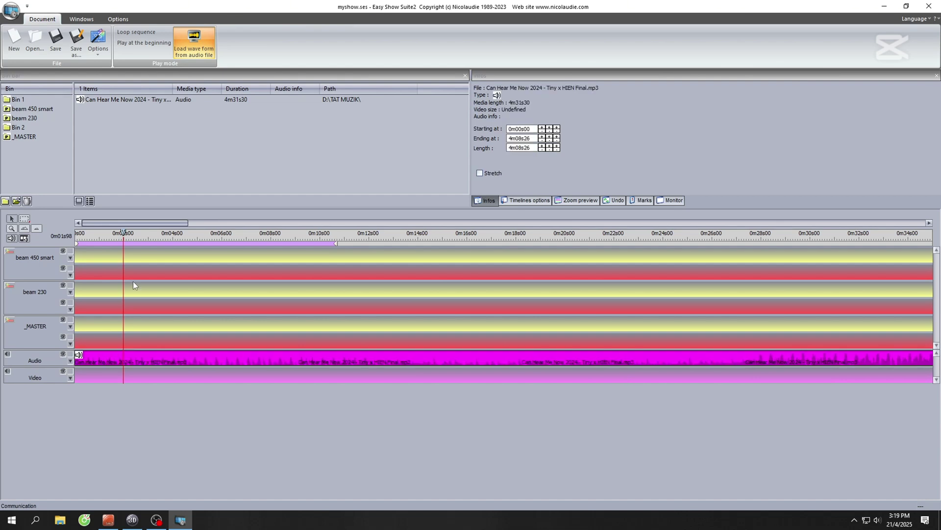
click(28, 126)
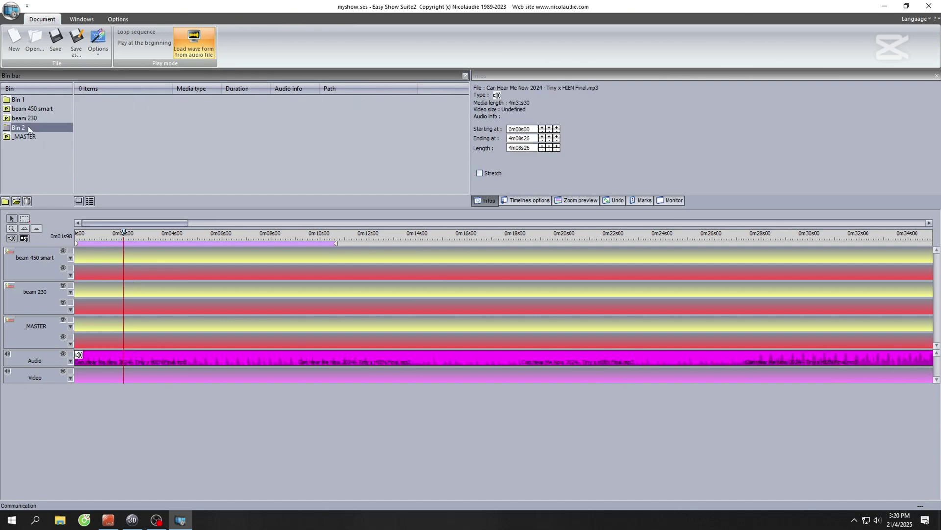
click(33, 119)
drag(84, 109, 88, 288)
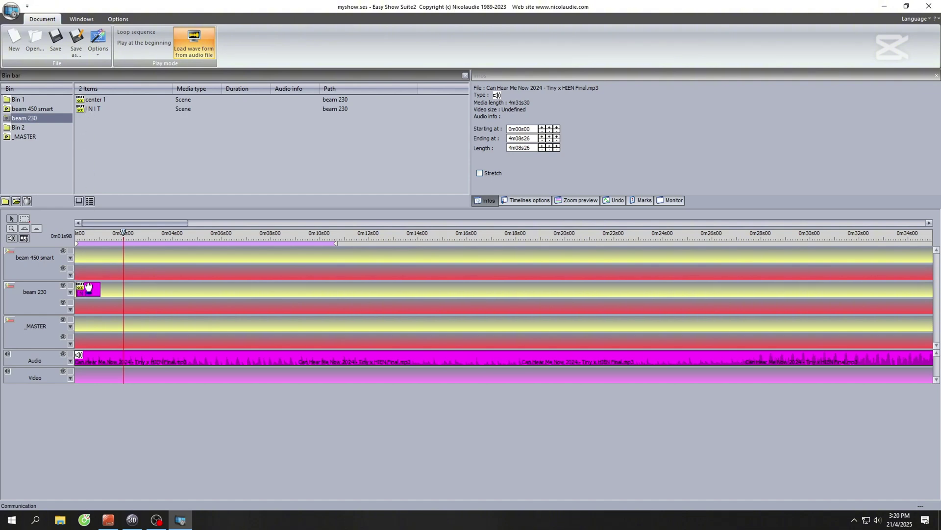
Try to import I N I T.sce from the _MASTER folder as a lighting effect for the beam 450 smart bin
click(33, 127)
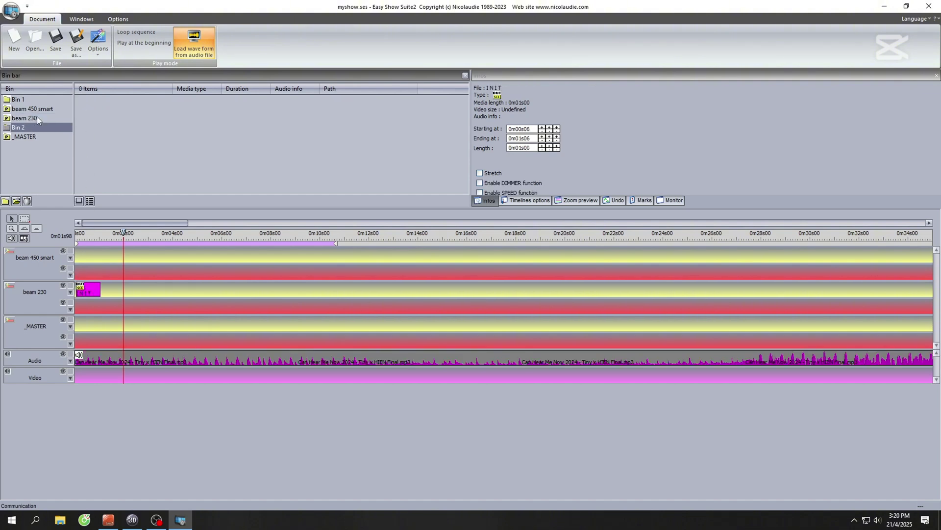
click(40, 109)
right_click(48, 109)
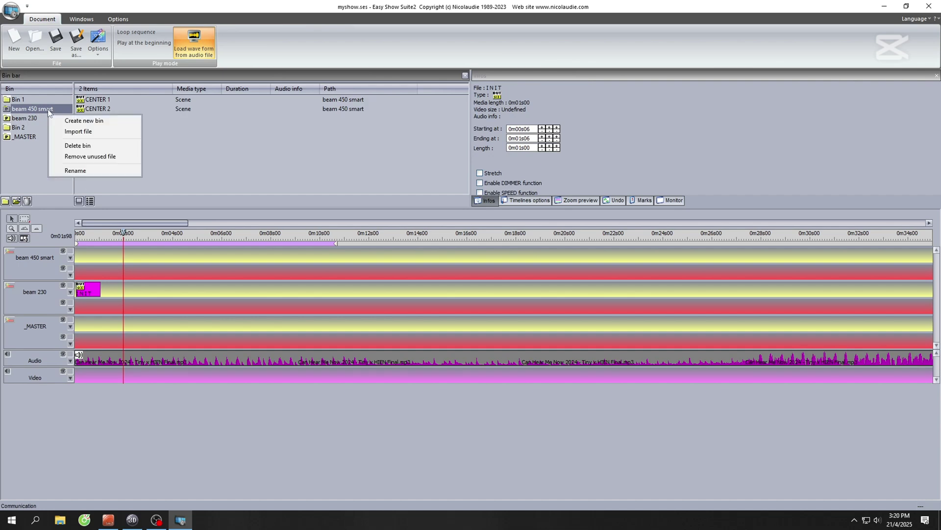
click(67, 129)
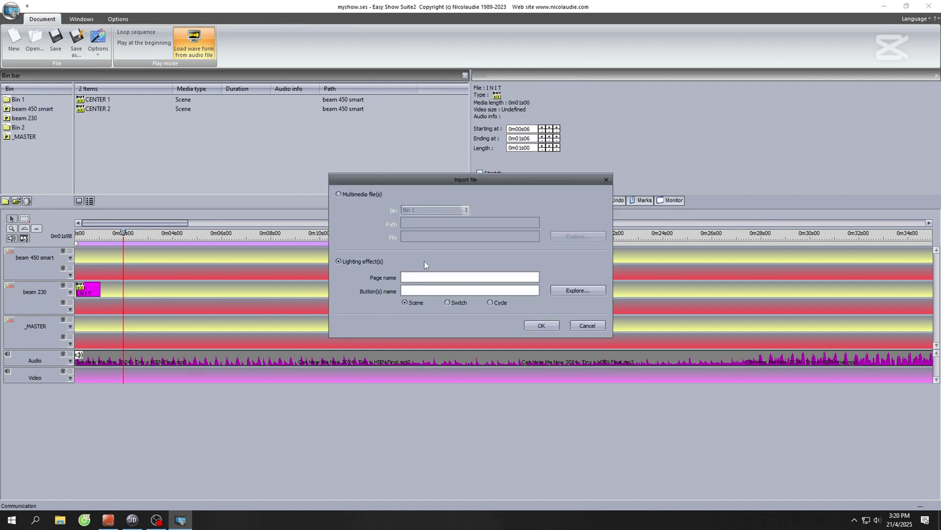
click(579, 291)
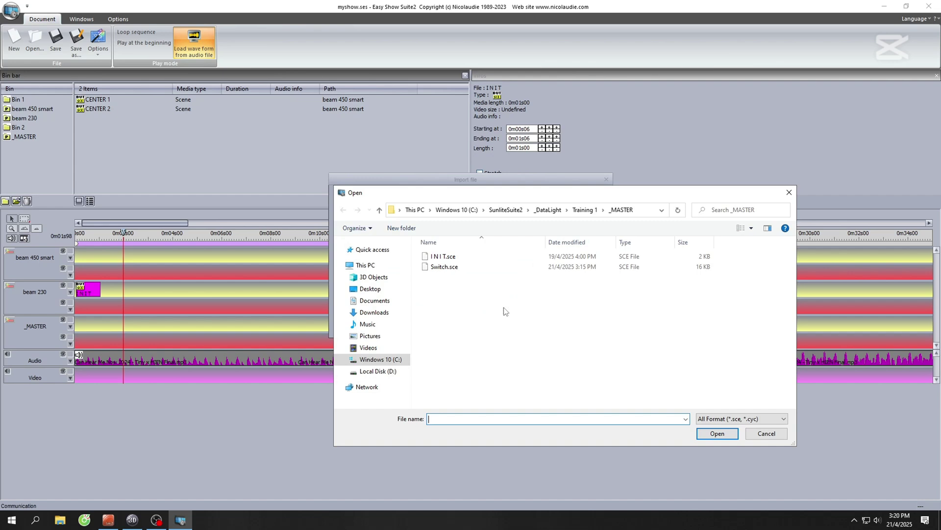
click(455, 257)
click(716, 434)
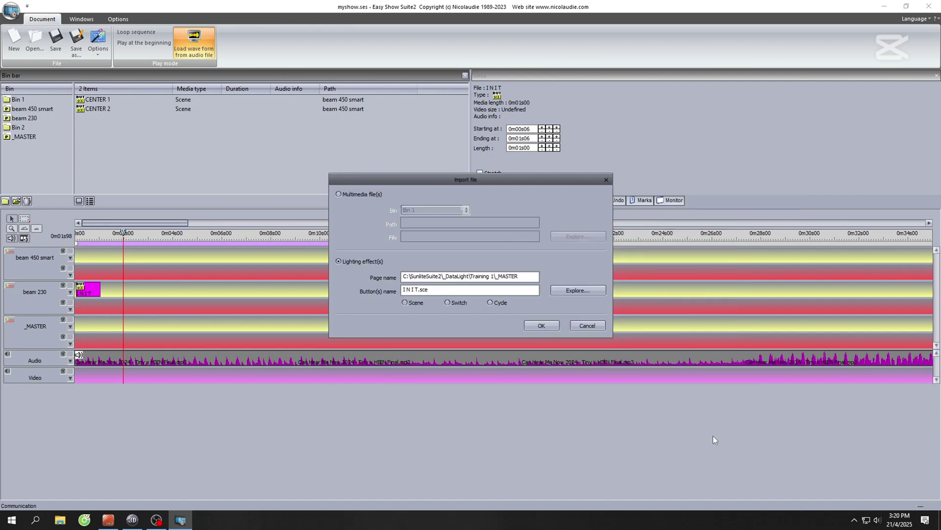
click(544, 327)
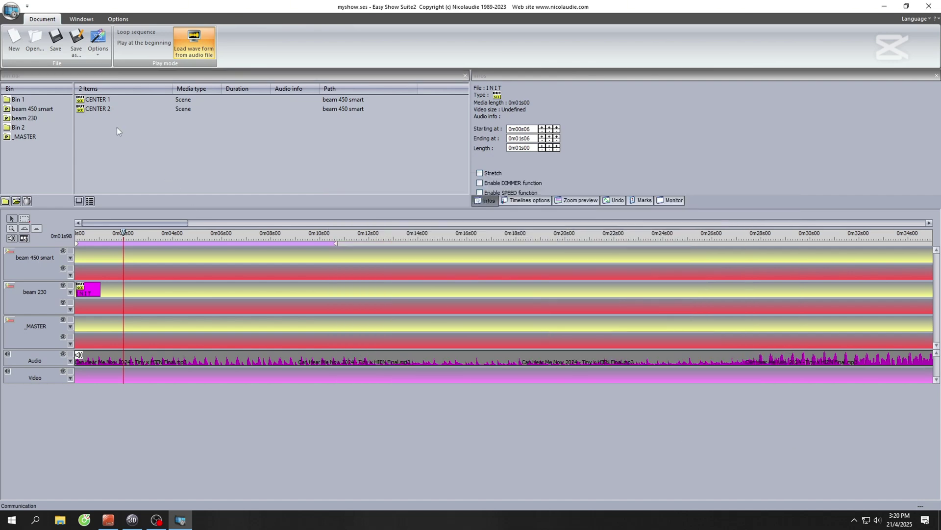
Import the I N I T scene from the Training 1 beam 450 smart folder into the beam 450 smart bin
click(20, 109)
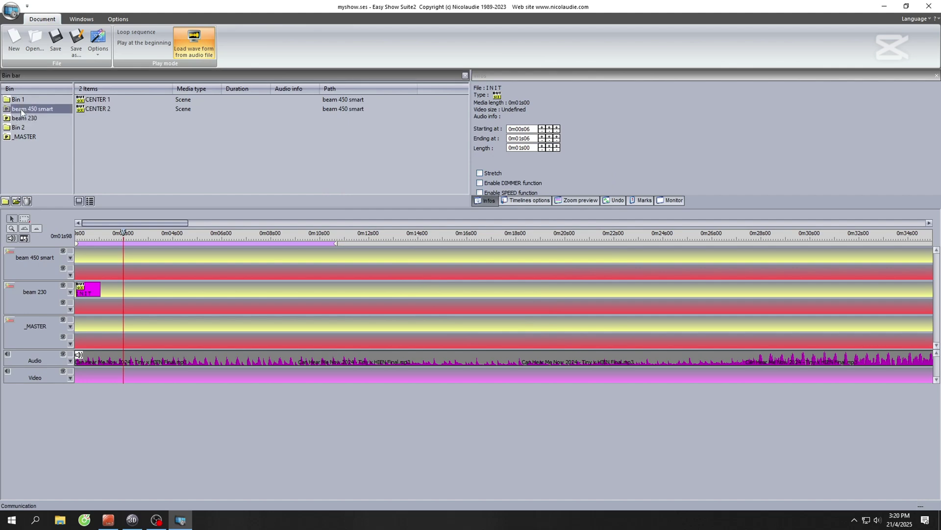
right_click(21, 108)
click(44, 131)
click(569, 289)
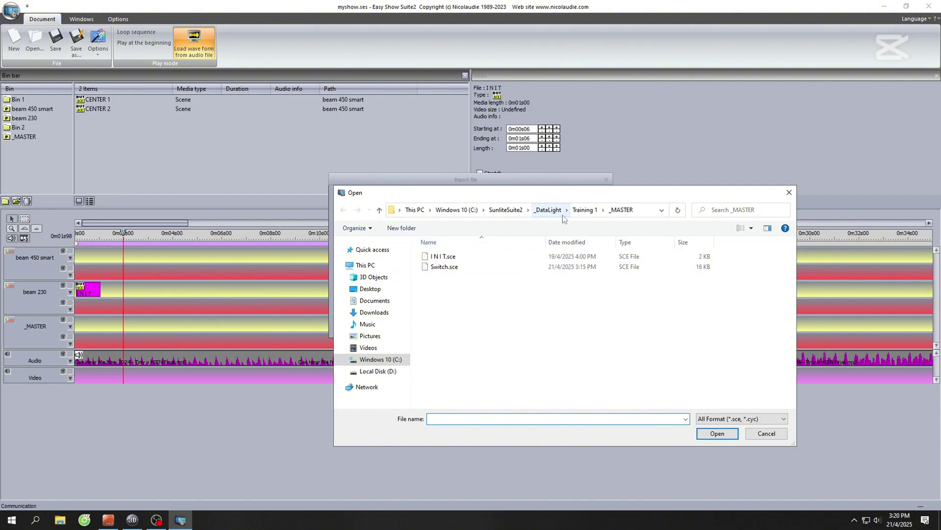
click(583, 210)
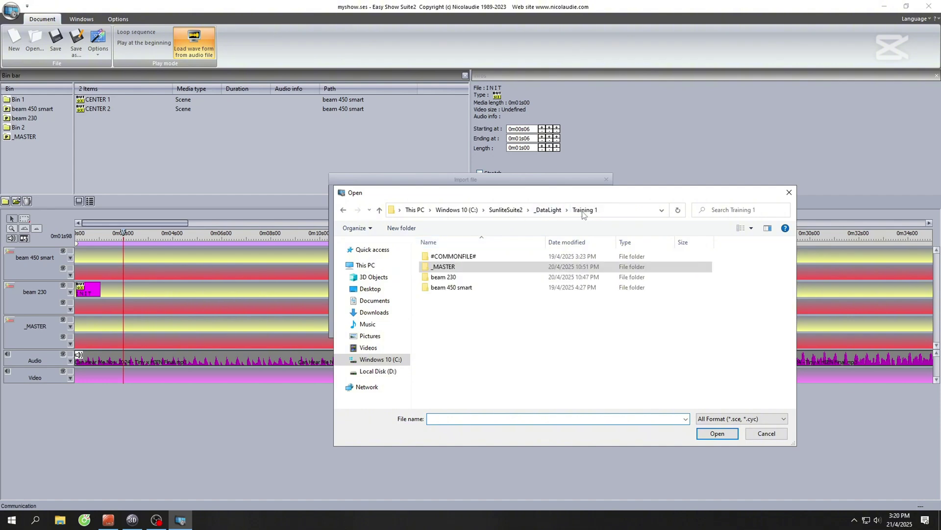
double_click(452, 288)
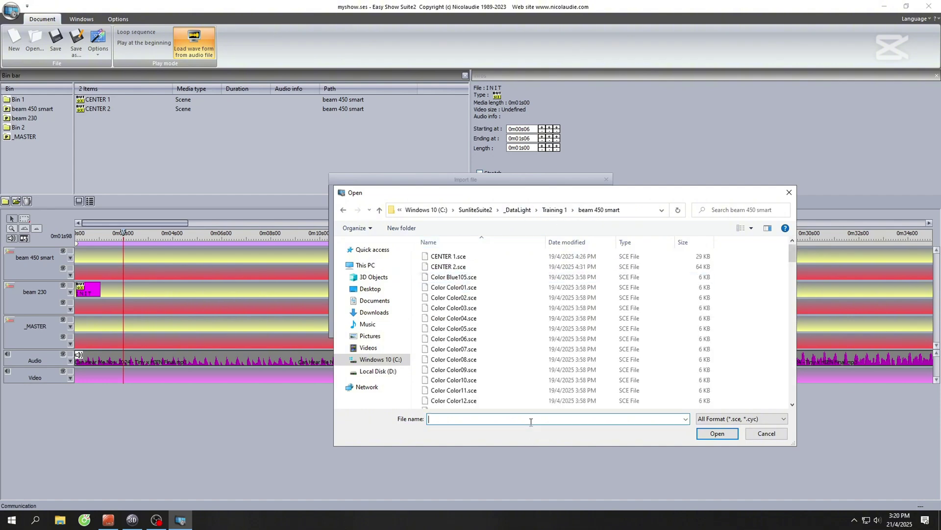
text(I)
click(583, 428)
click(699, 433)
click(537, 326)
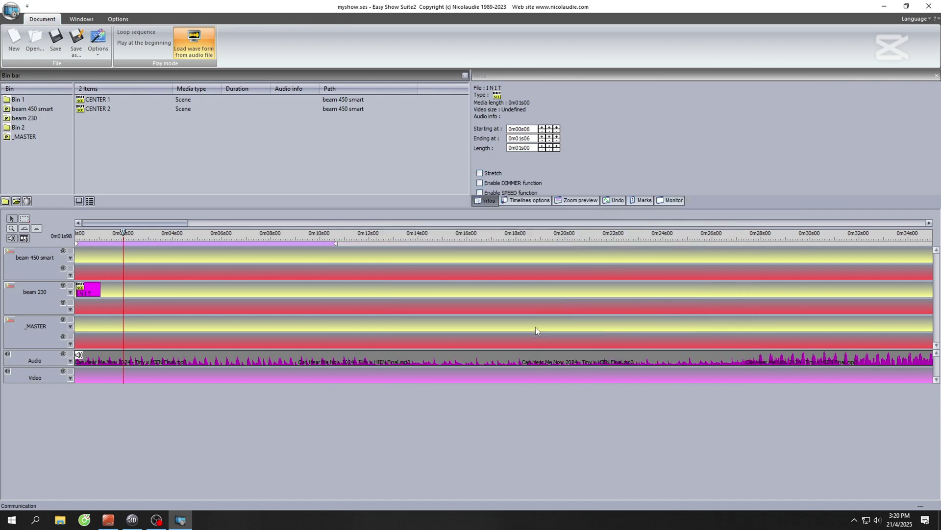
Place the beam 450 smart I N I T scene at about 0m00s02 and the _MASTER I N I T scene at 0m00s00 on their timelines
click(98, 115)
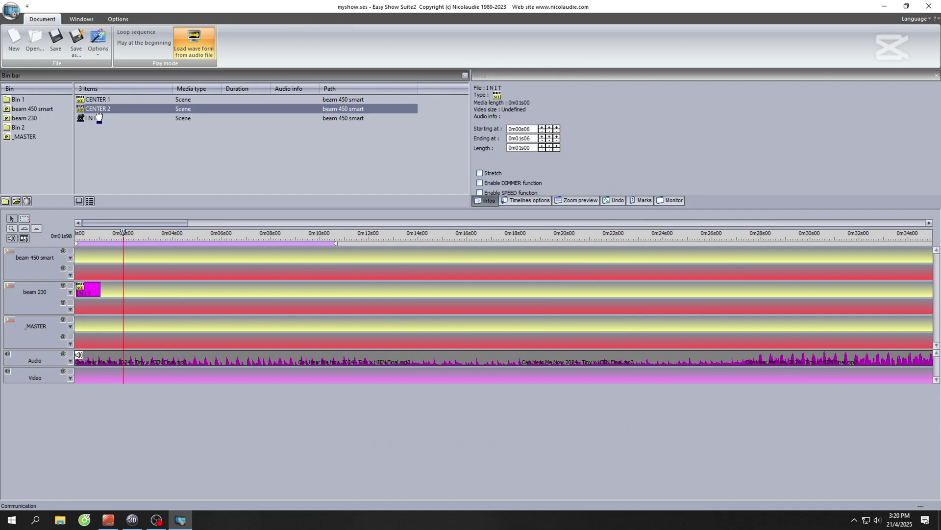
drag(99, 115, 90, 258)
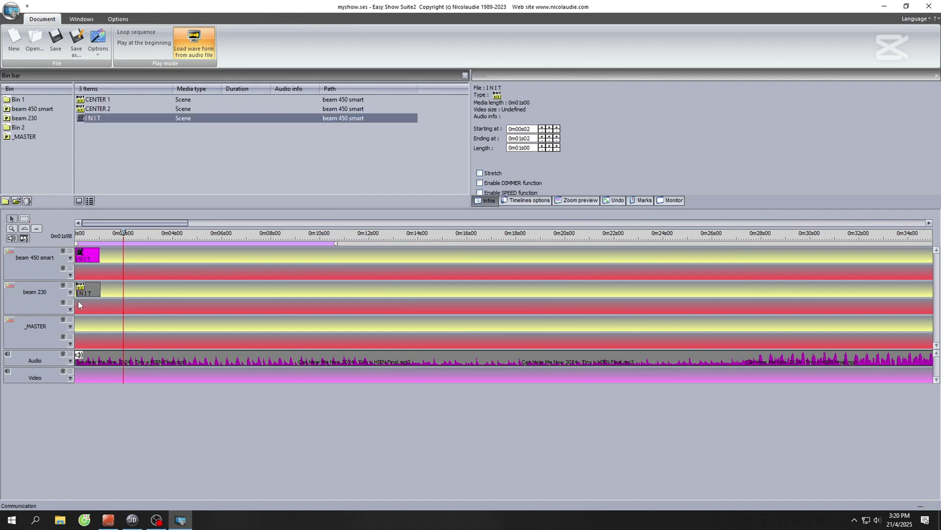
click(29, 137)
drag(88, 100, 98, 262)
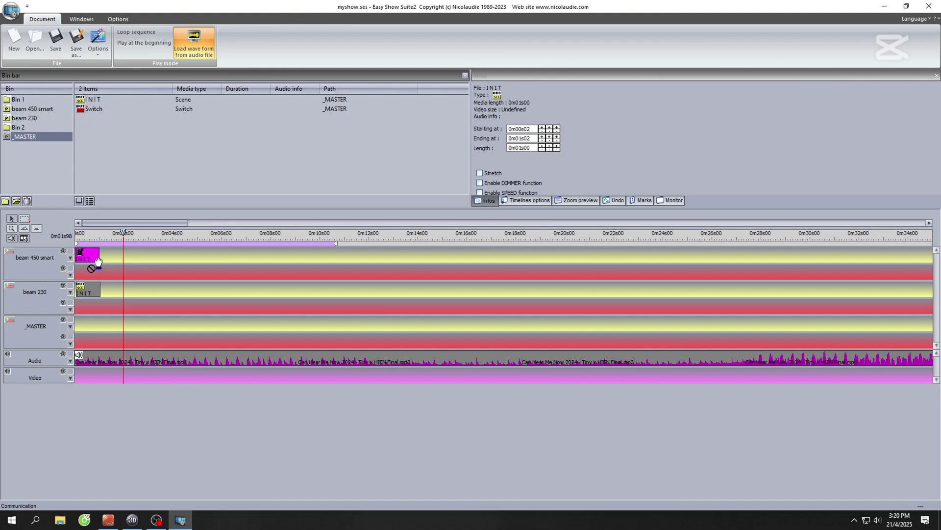
drag(91, 345, 86, 324)
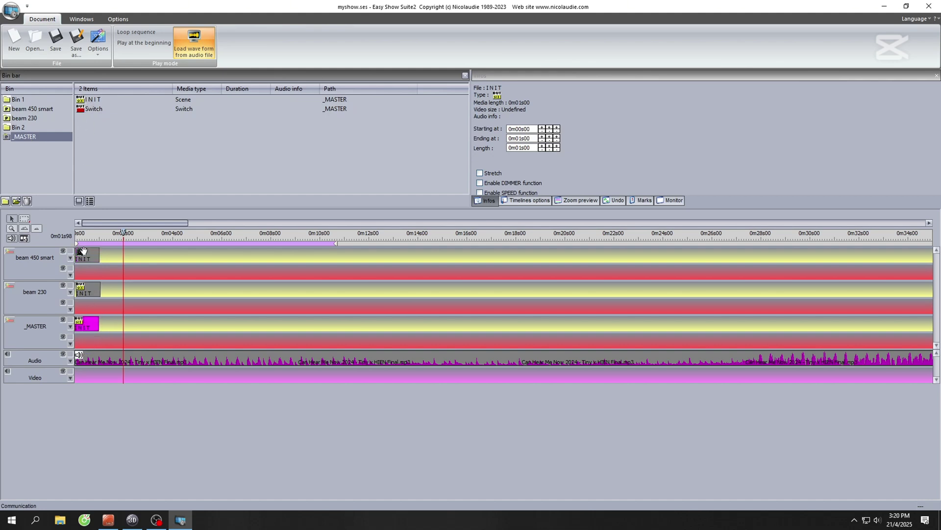
Try placing the _MASTER Switch at about 0m01s18 on the _MASTER switch timeline, and cut it out again
click(82, 242)
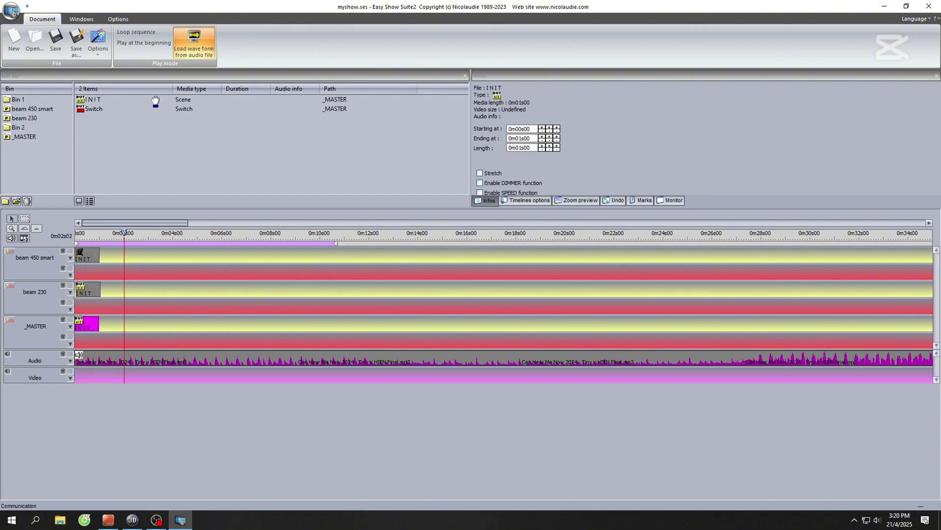
drag(152, 253, 129, 250)
mouse_move(93, 111)
mouse_down()
mouse_move(110, 273)
mouse_move(142, 269)
mouse_move(118, 339)
mouse_up()
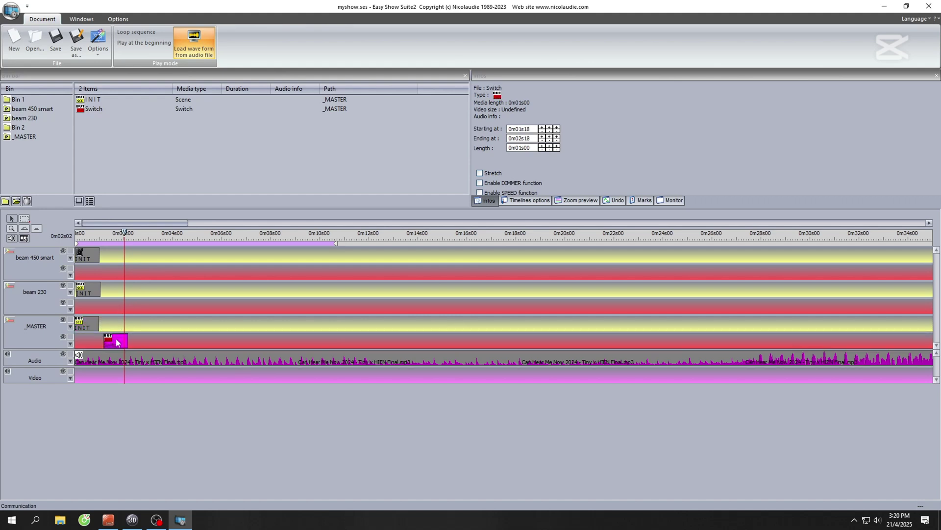
right_click(118, 342)
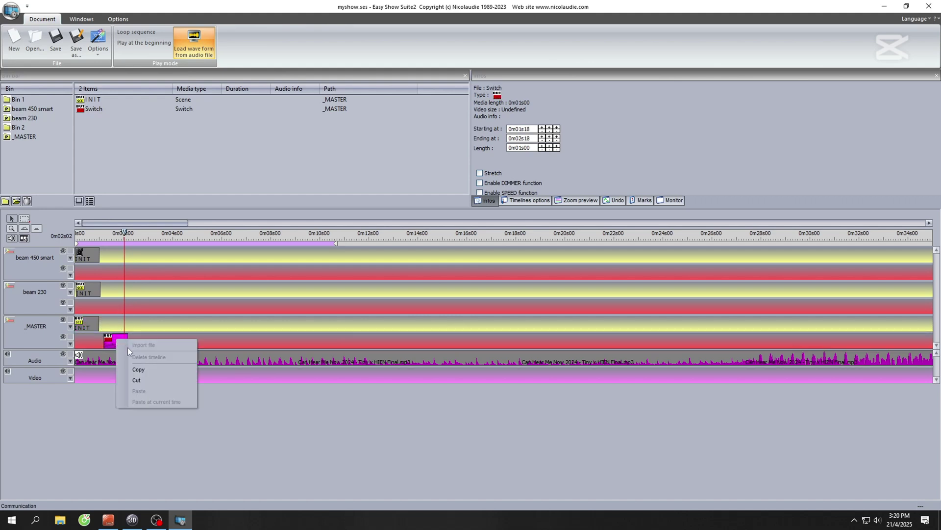
click(133, 379)
Place center 1 at about 0m01s42 on the beam 230 timeline and CENTER 2 at about 0m01s64 on the beam 450 smart timeline
click(27, 118)
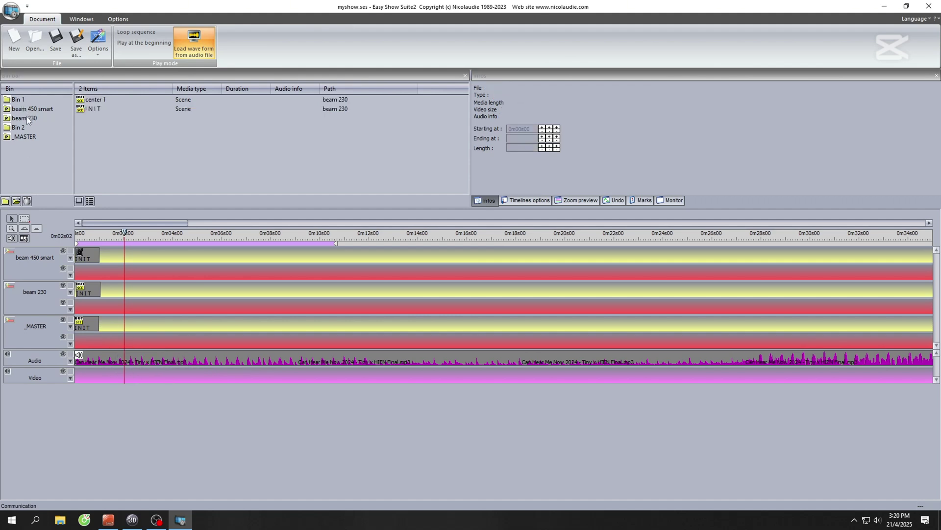
drag(91, 99, 122, 294)
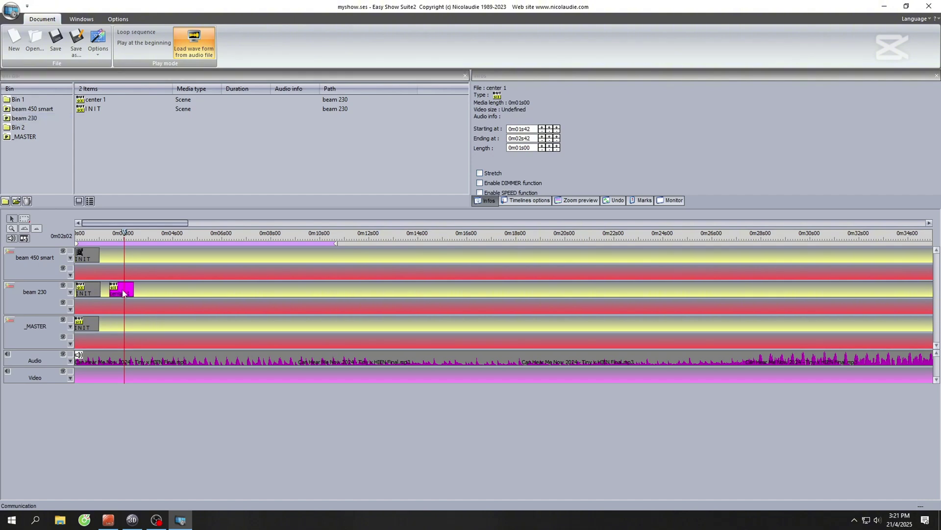
click(37, 108)
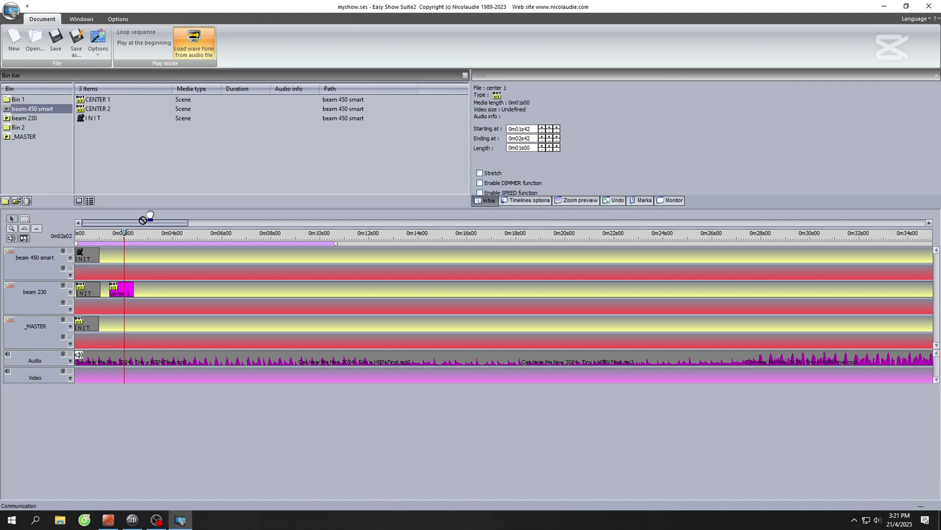
drag(149, 215, 127, 256)
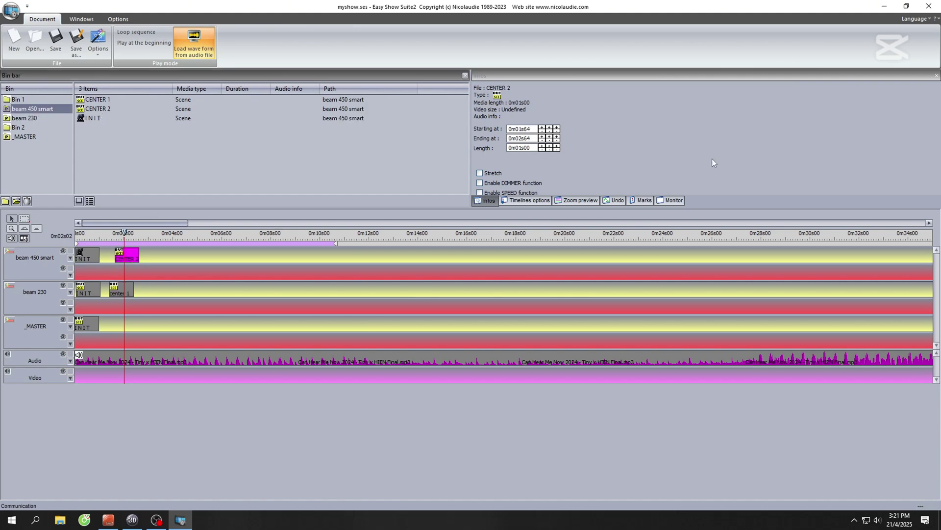
Restore the Easy Show window beside Easy View and play the timeline from the start to check the scenes in 3D
click(906, 6)
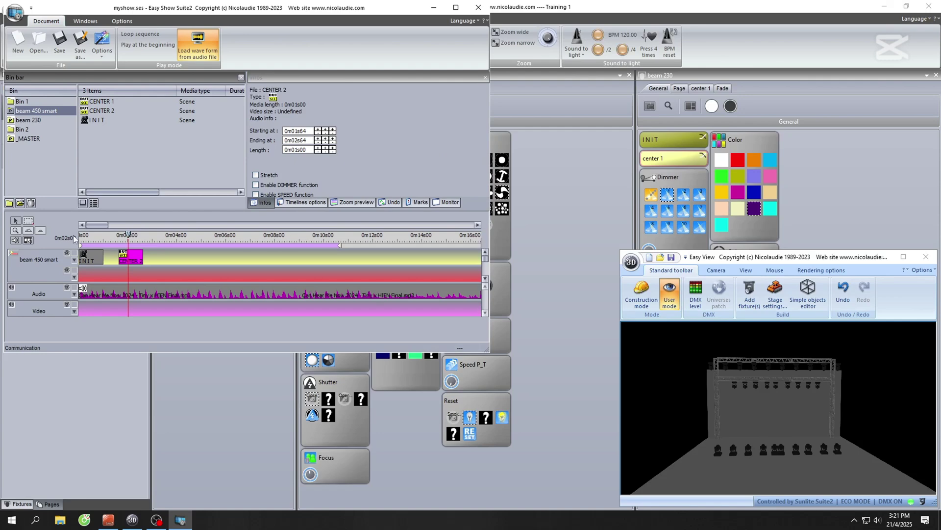
click(91, 237)
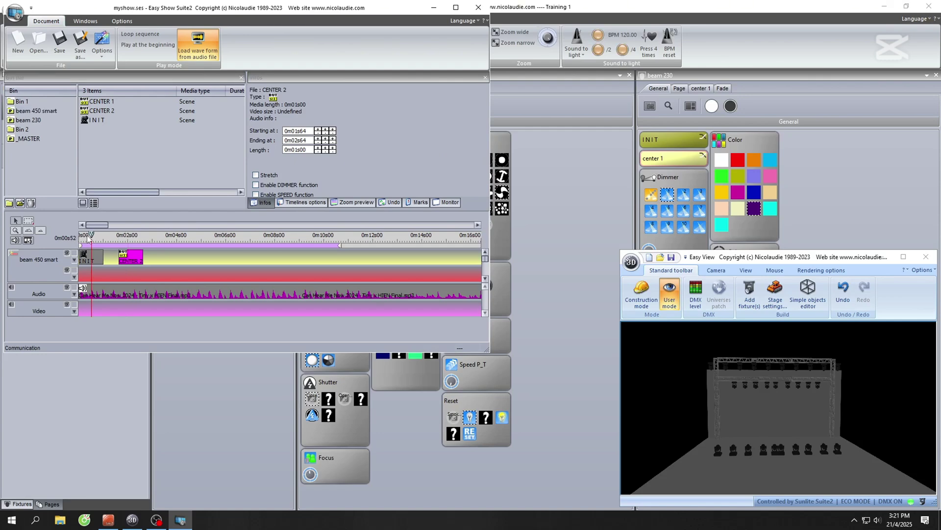
drag(90, 236, 73, 238)
key(space)
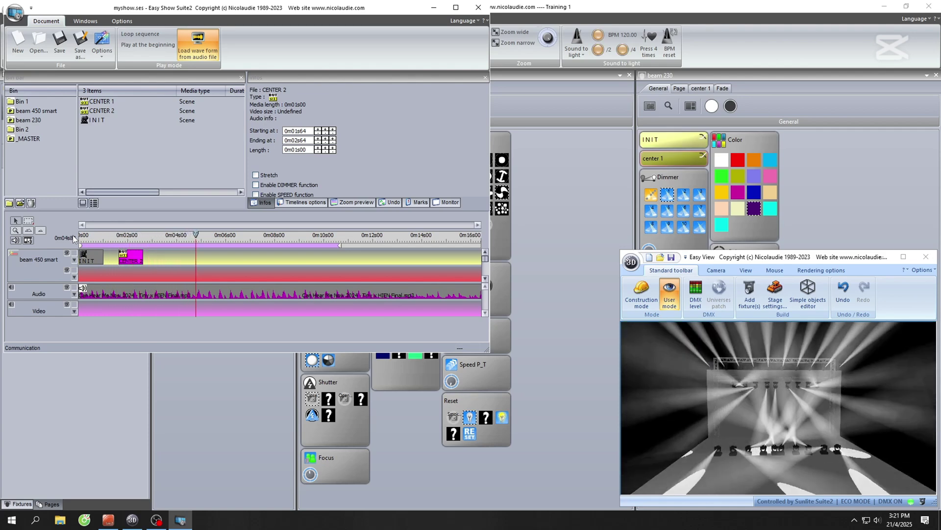
key(space)
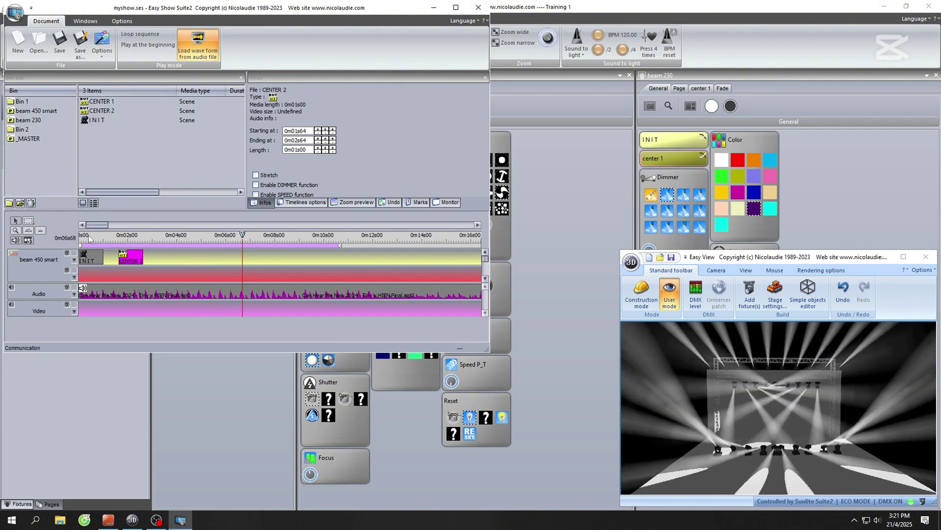
Switch to Sunlite Suite 2 and activate CENTER 1 for beam 450 smart and center 1 for beam 230
click(434, 7)
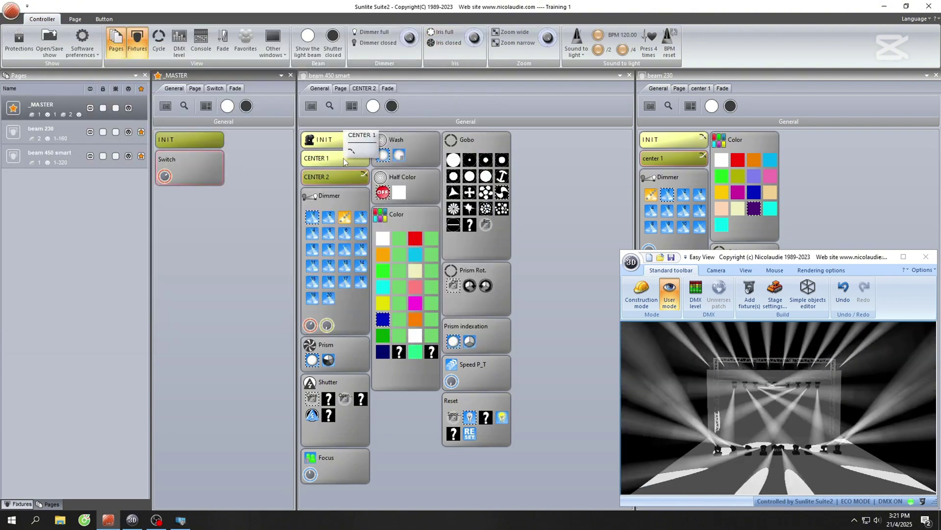
click(343, 157)
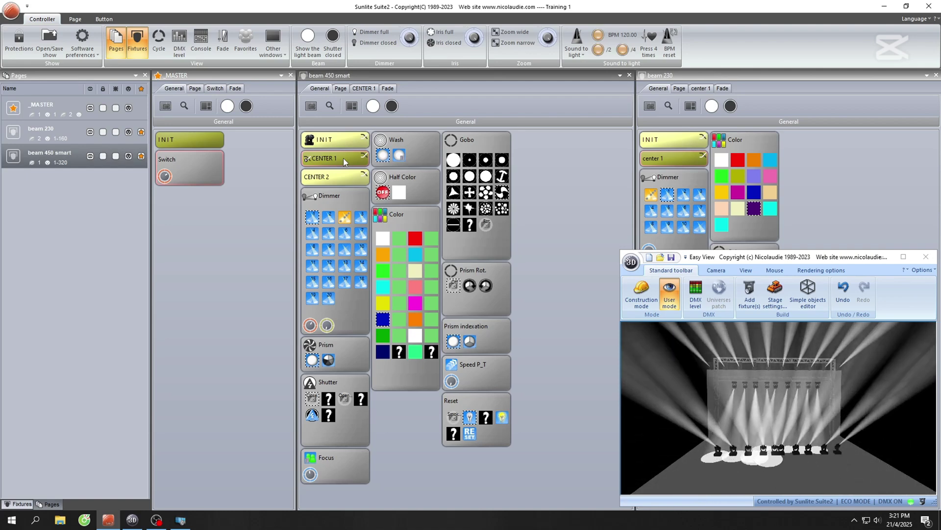
click(657, 158)
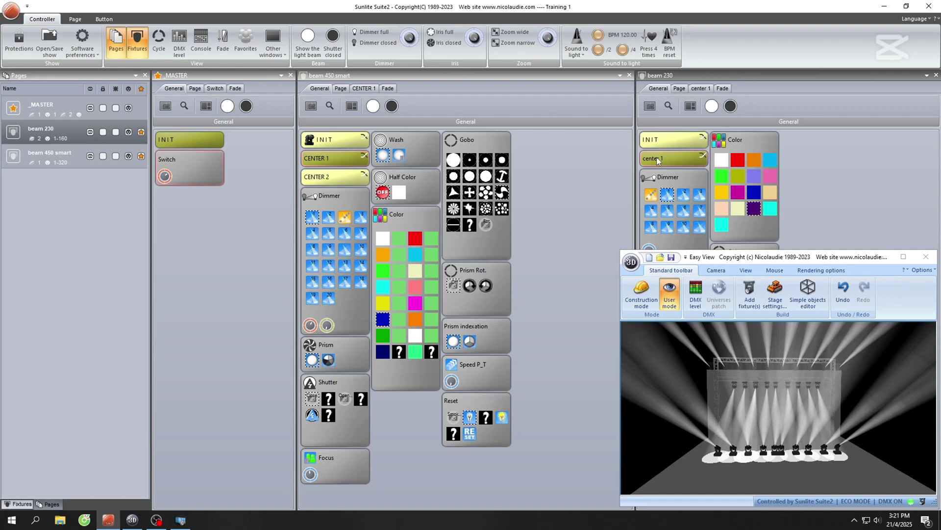
right_click(657, 157)
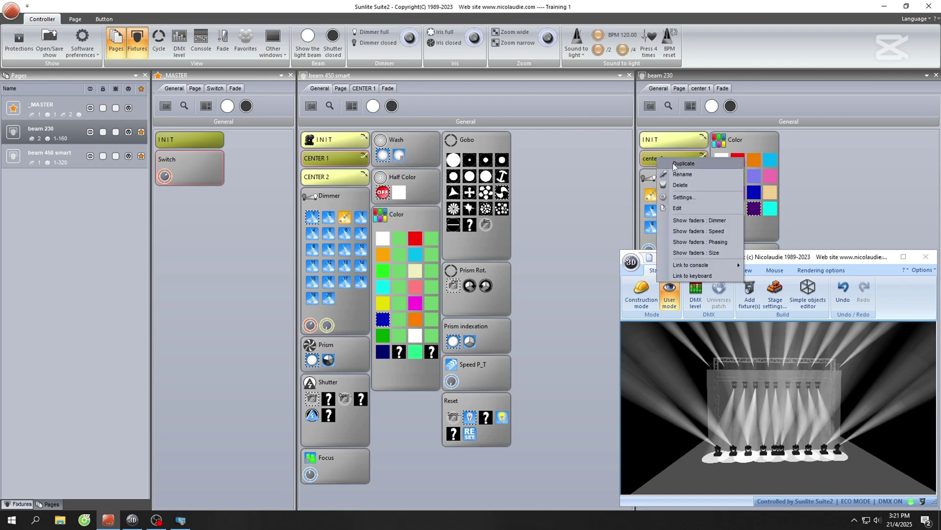
click(673, 163)
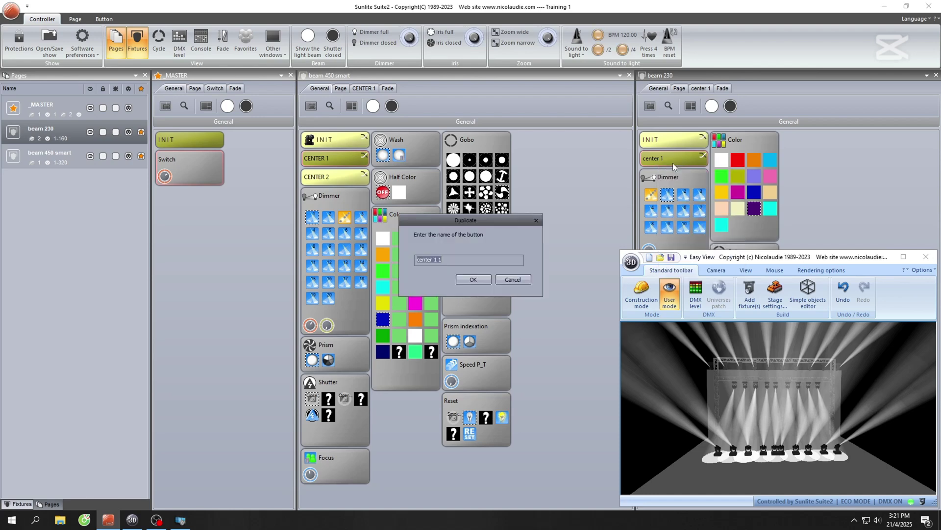
click(523, 279)
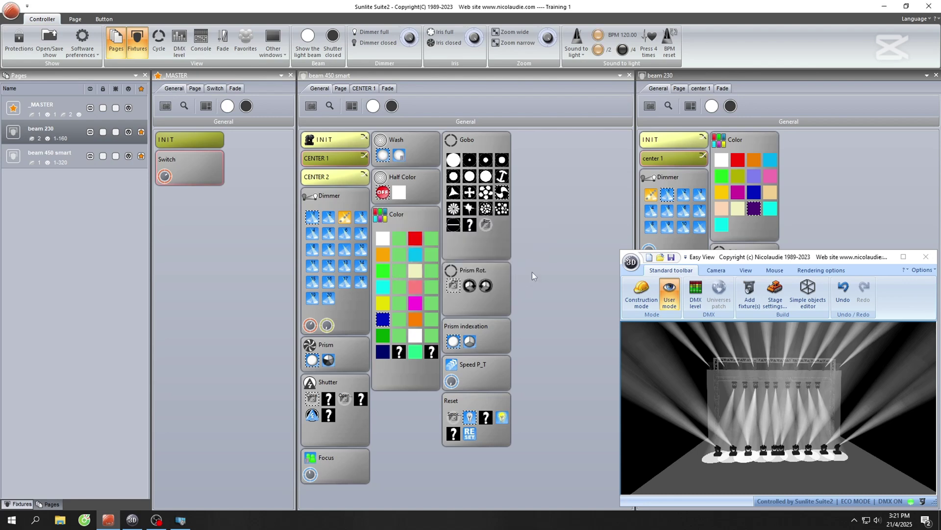
Duplicate the center 1 scene of beam 230 as center 2
right_click(668, 156)
click(675, 162)
key(End)
key(BackSpace)
key(BackSpace)
key(BackSpace)
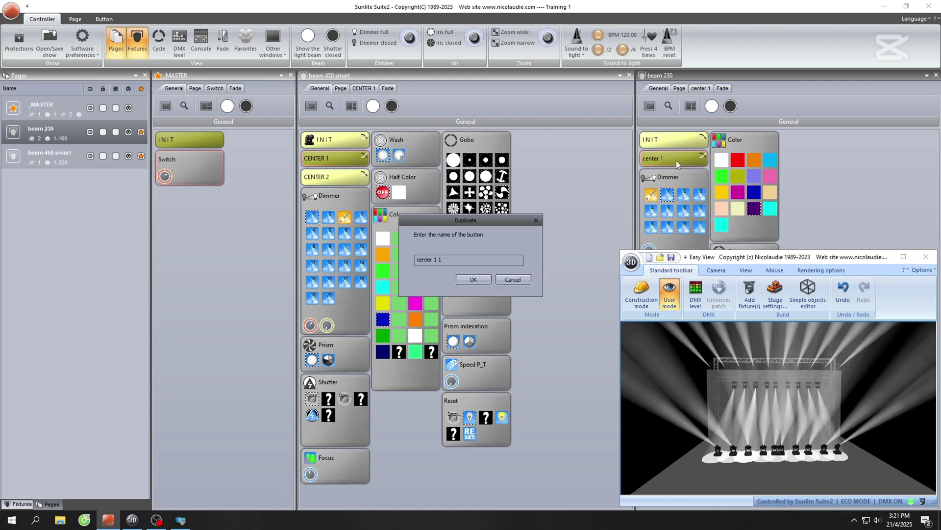
text(2)
key(Return)
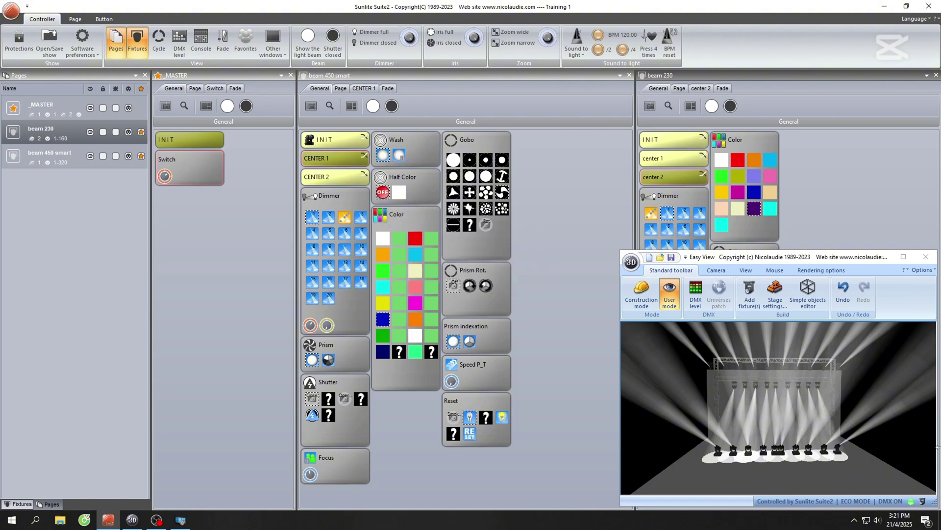
Open center 2 of beam 230 for editing and set X to 127 and Y to 175 for all ten fixtures
right_click(691, 178)
click(709, 231)
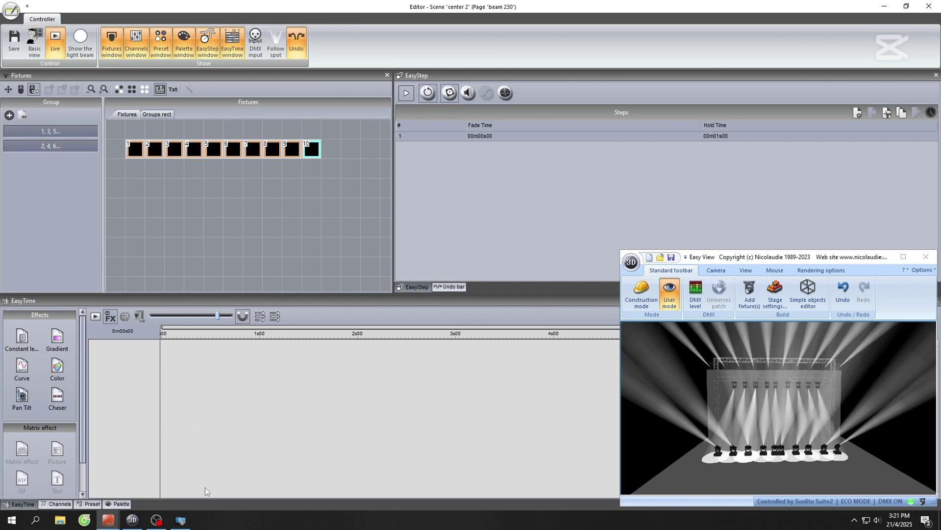
click(58, 505)
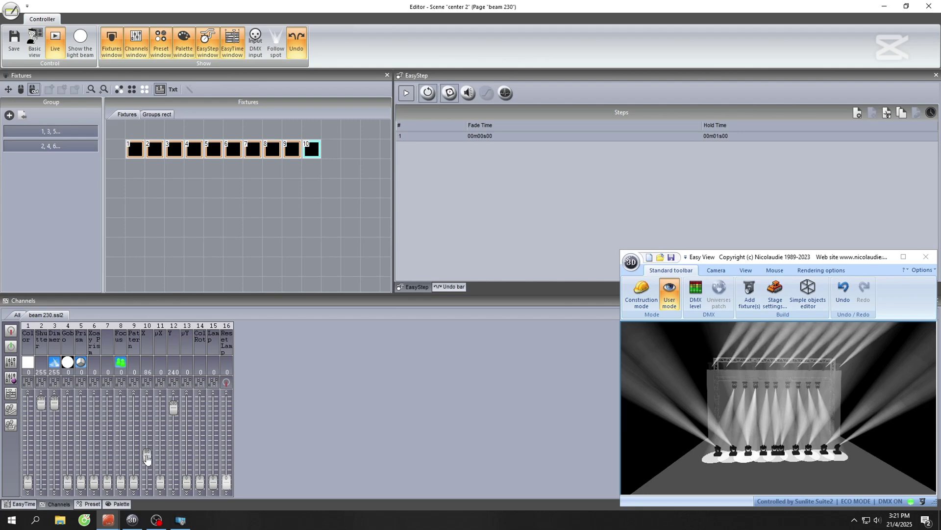
scroll(146, 458, up, 1)
scroll(146, 459, up, 20)
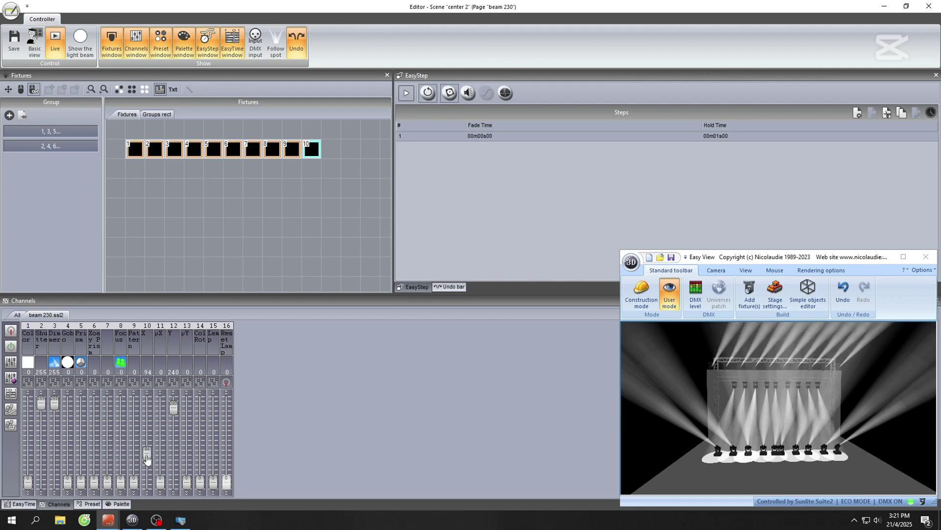
scroll(146, 459, up, 5)
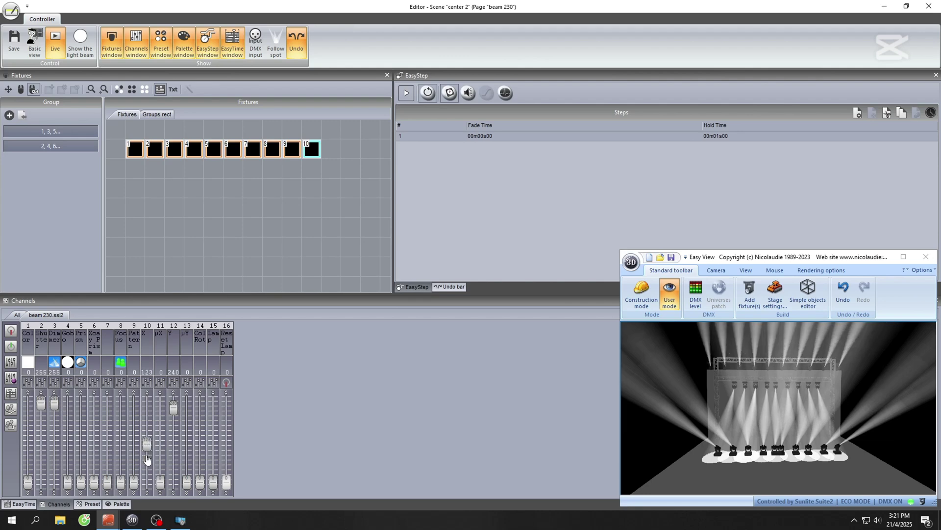
scroll(146, 459, up, 4)
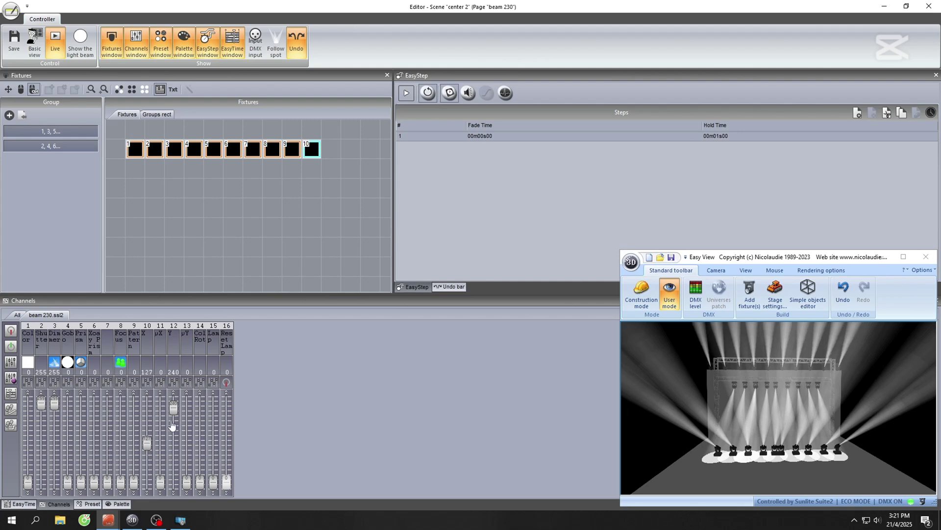
drag(173, 411, 175, 432)
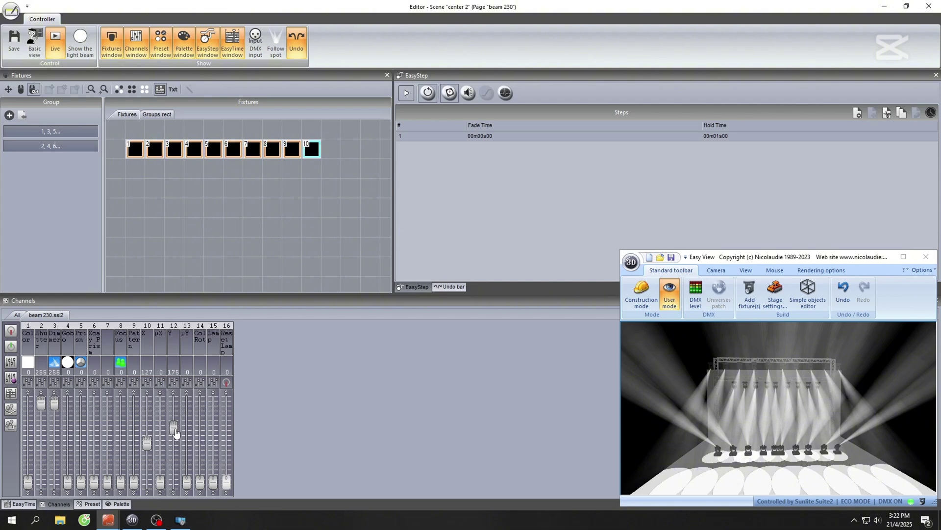
Set X to about 101 for the last five fixtures and 155 for the first five in center 2, and save the scene
drag(308, 160, 225, 147)
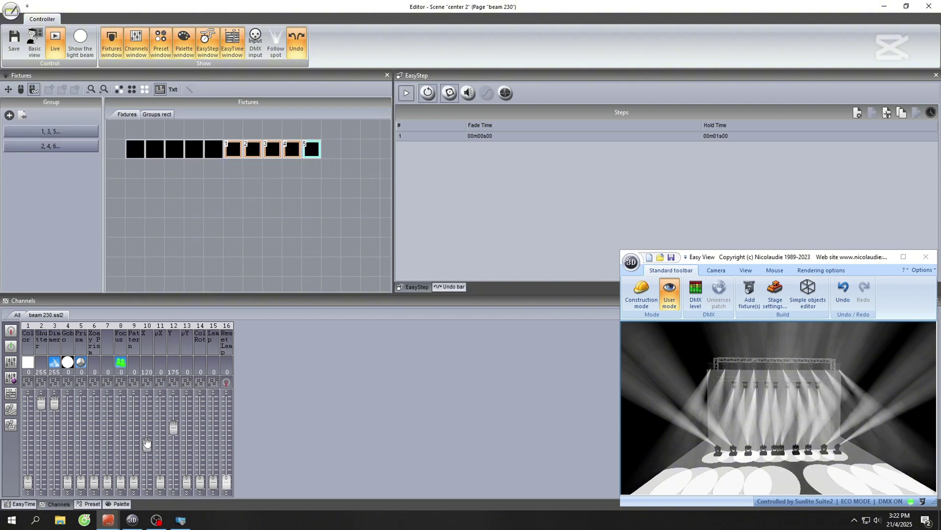
drag(146, 441, 146, 443)
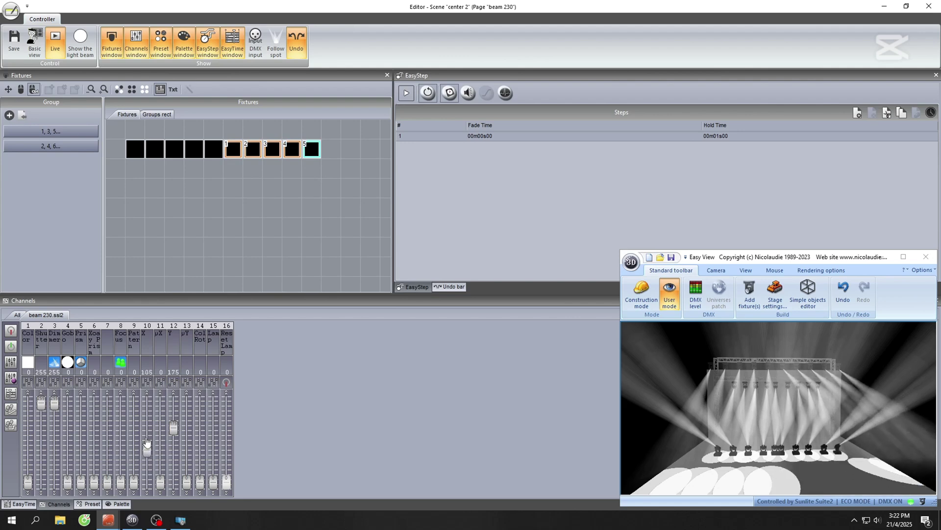
drag(203, 186, 129, 144)
scroll(146, 445, up, 4)
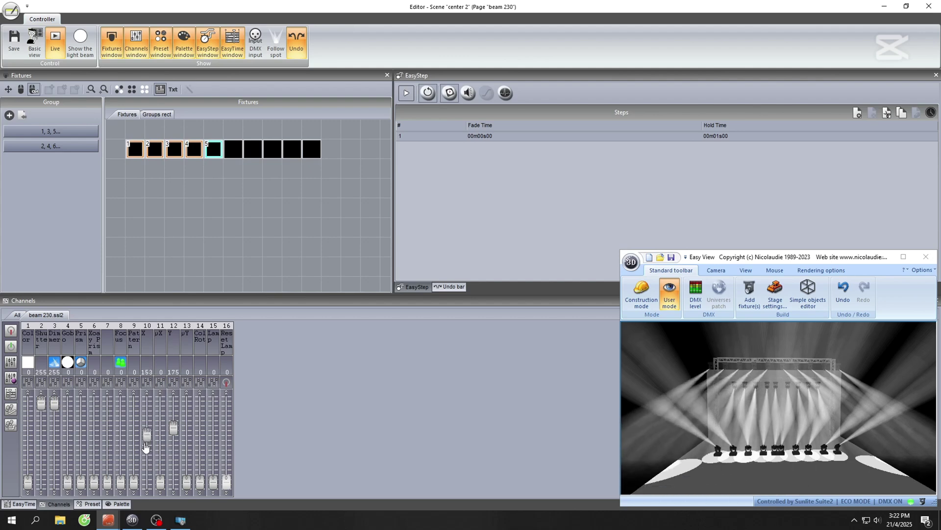
scroll(145, 446, up, 3)
scroll(145, 446, down, 1)
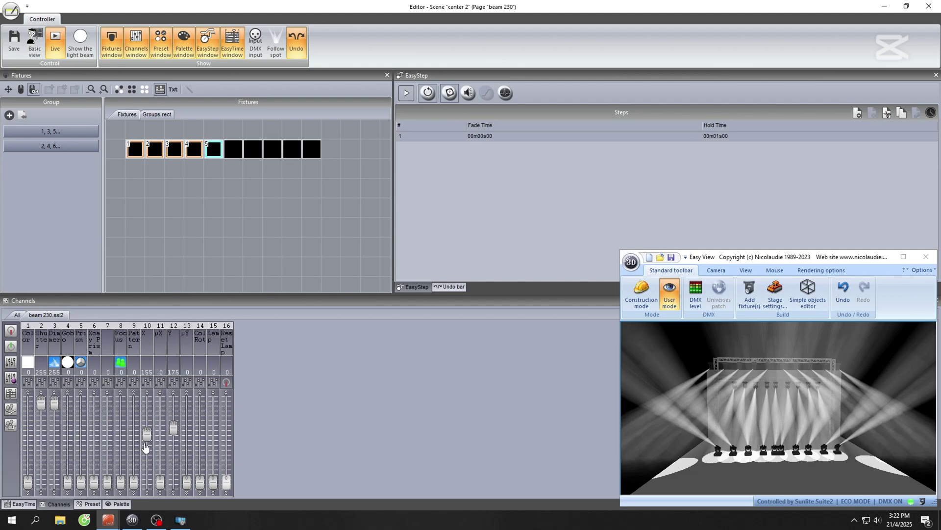
click(929, 6)
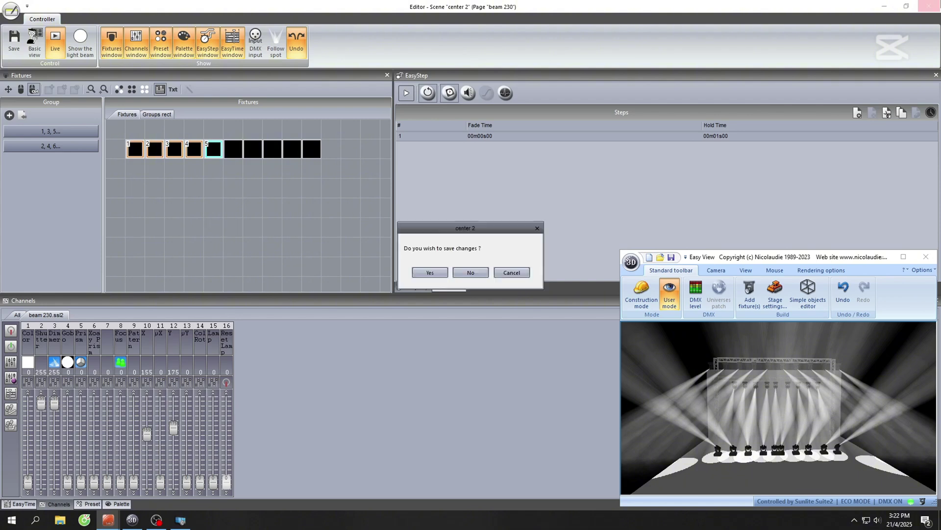
click(438, 274)
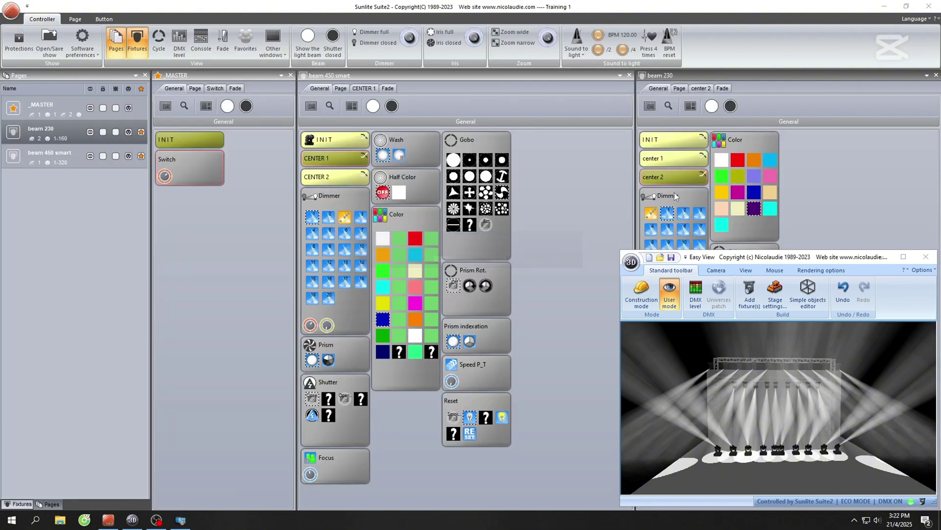
Compare center 1 and center 2 of beam 230 in 3D, and duplicate center 2 as center 3
click(664, 164)
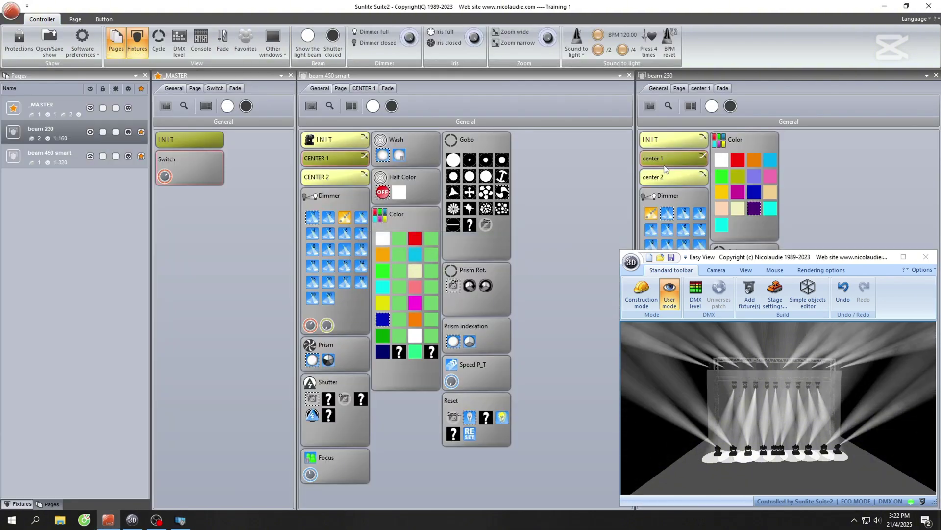
click(663, 182)
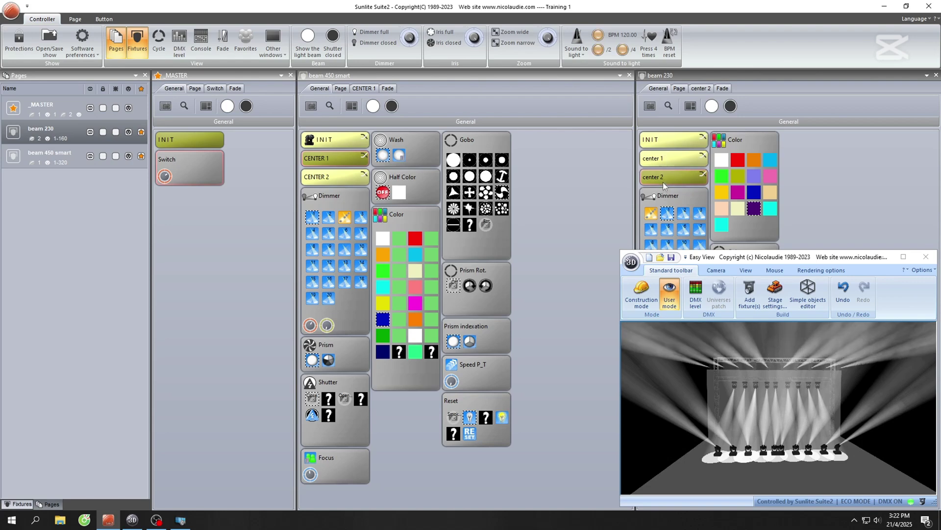
right_click(663, 182)
click(666, 187)
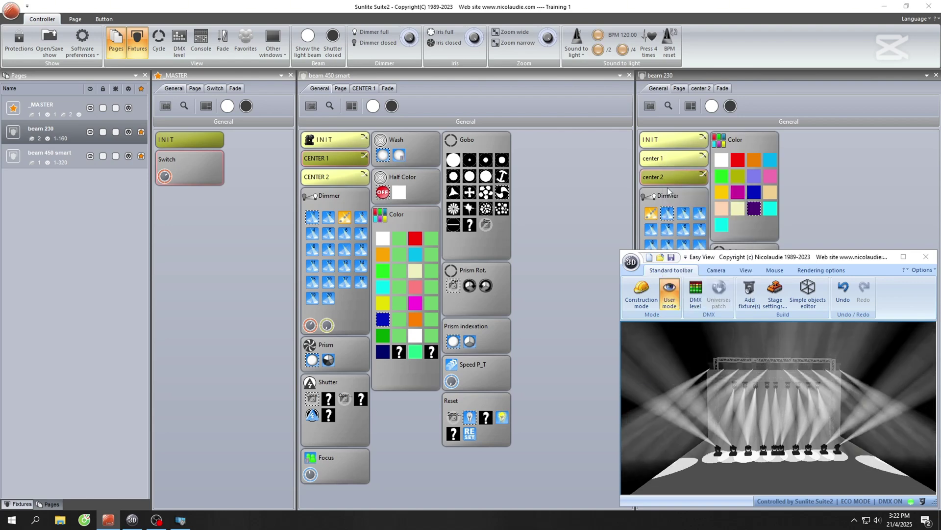
key(End)
key(BackSpace)
key(BackSpace)
key(BackSpace)
text(3)
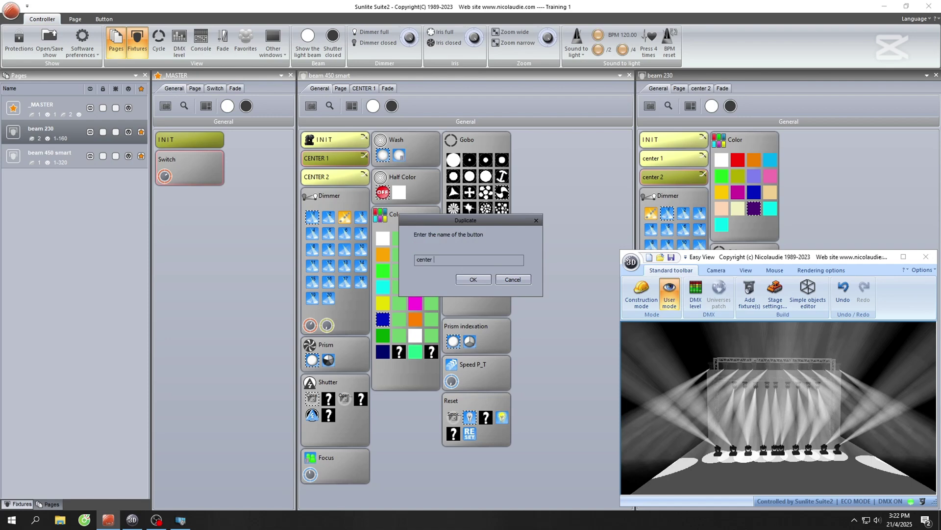
key(Return)
Open center 3 of beam 230 for editing and set X to 127 and Y to 219 for all ten fixtures
right_click(669, 190)
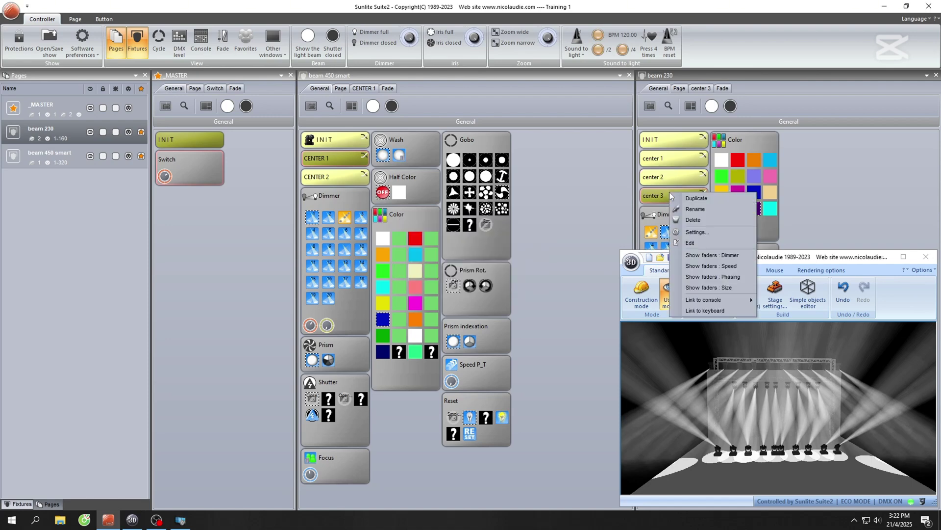
click(689, 243)
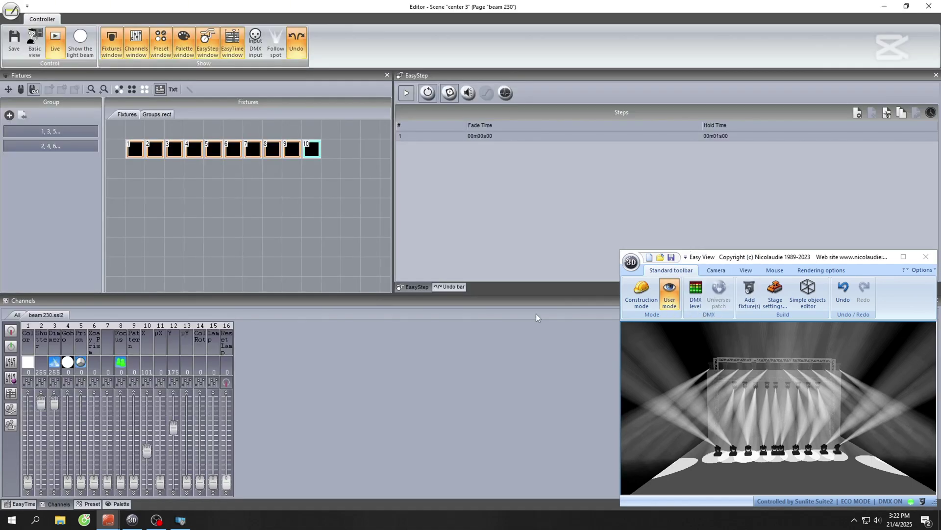
drag(113, 135, 216, 176)
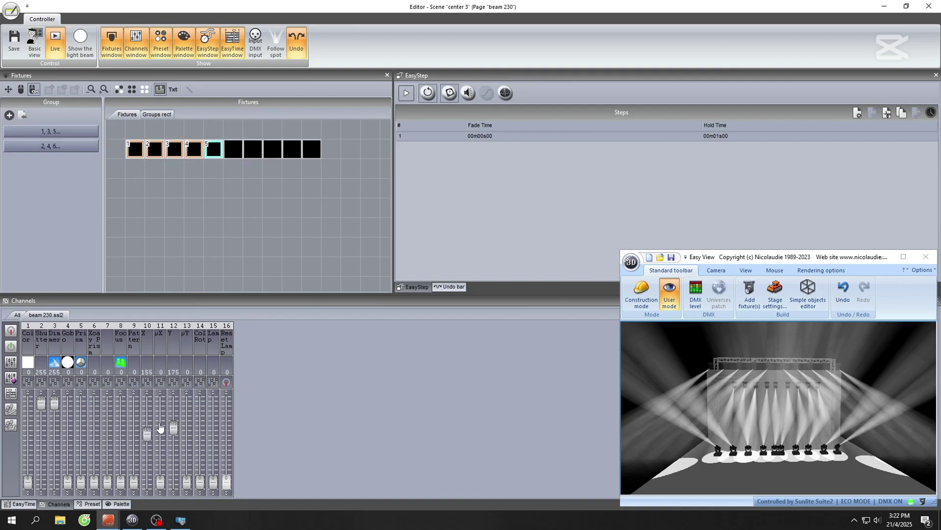
key(ctrl+a)
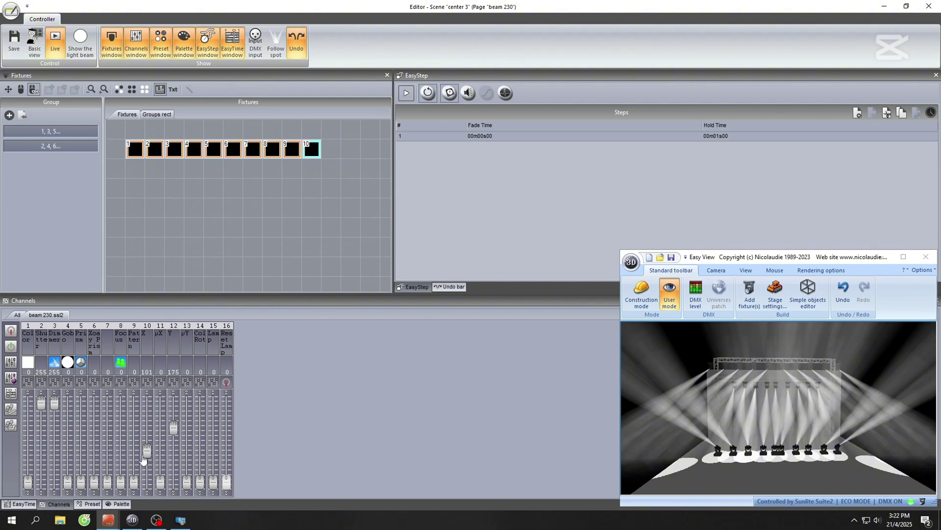
scroll(146, 453, up, 3)
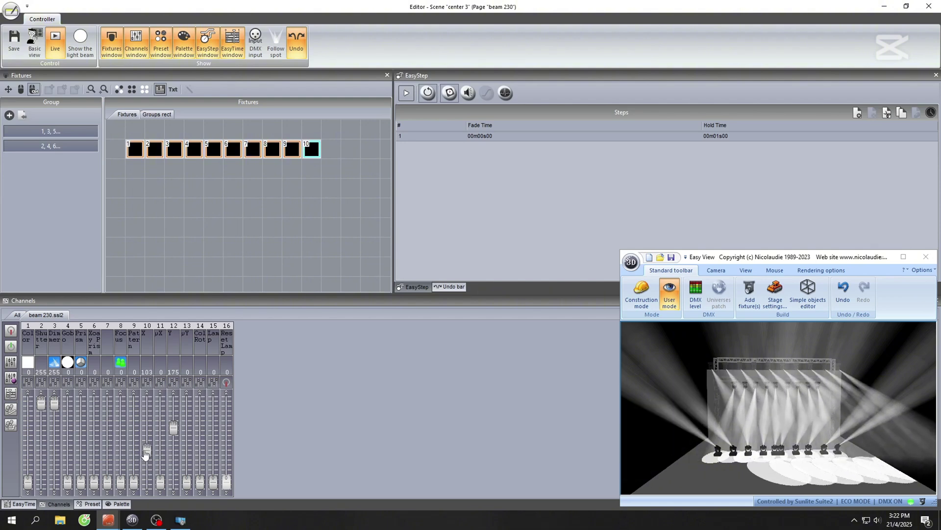
scroll(145, 453, up, 3)
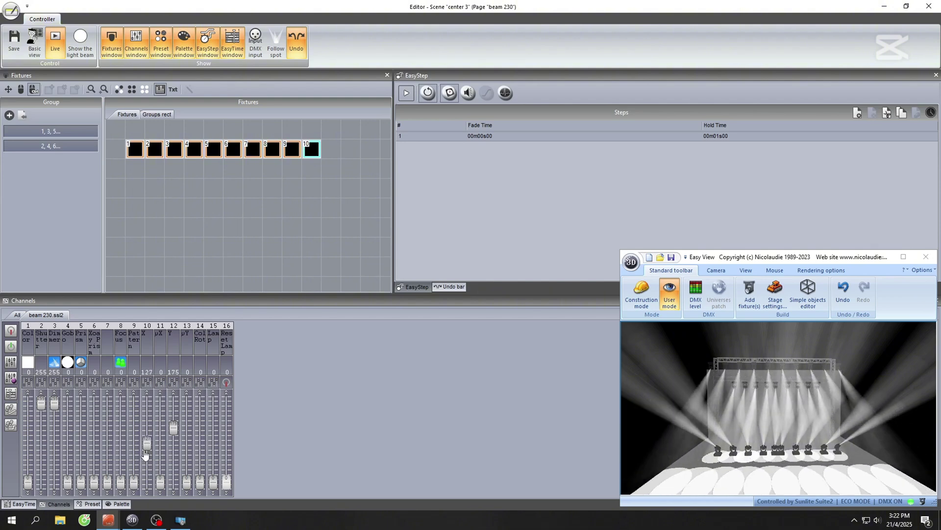
mouse_move(178, 429)
mouse_down()
mouse_move(180, 443)
mouse_move(185, 415)
mouse_up()
Set X to 149 for the last five fixtures and 104 for the first five in center 3, and save the scene
click(266, 180)
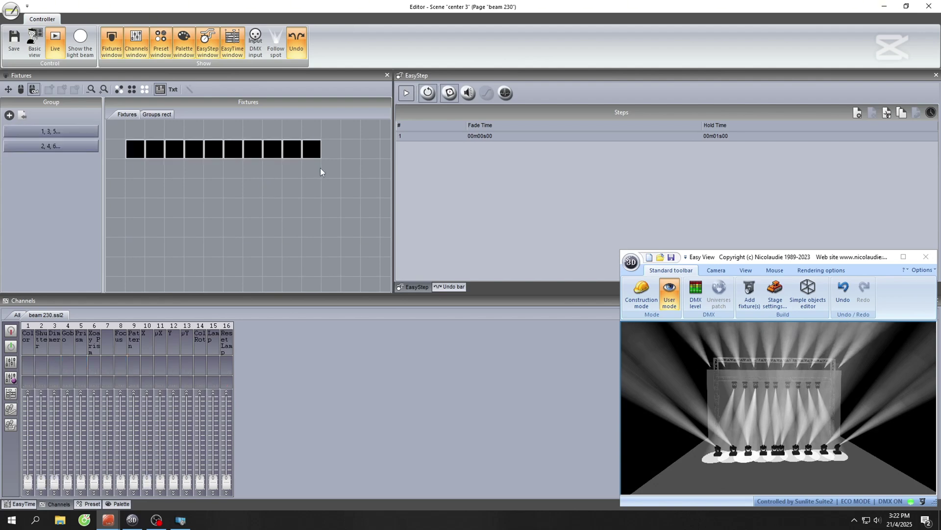
drag(319, 168, 236, 152)
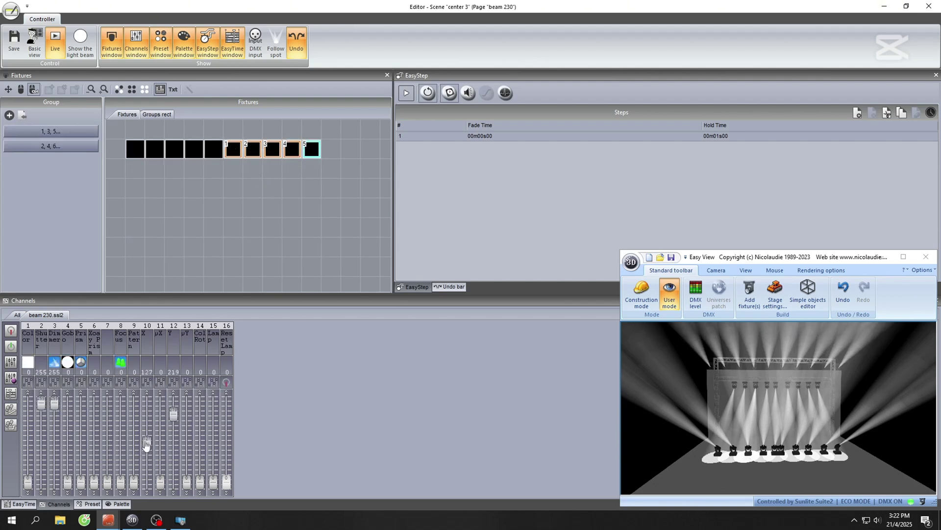
scroll(146, 444, up, 6)
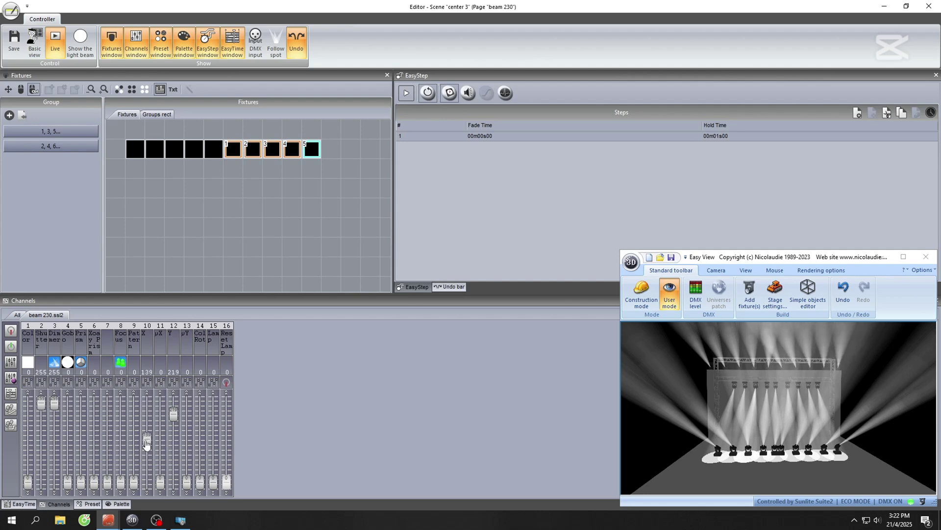
scroll(146, 444, up, 2)
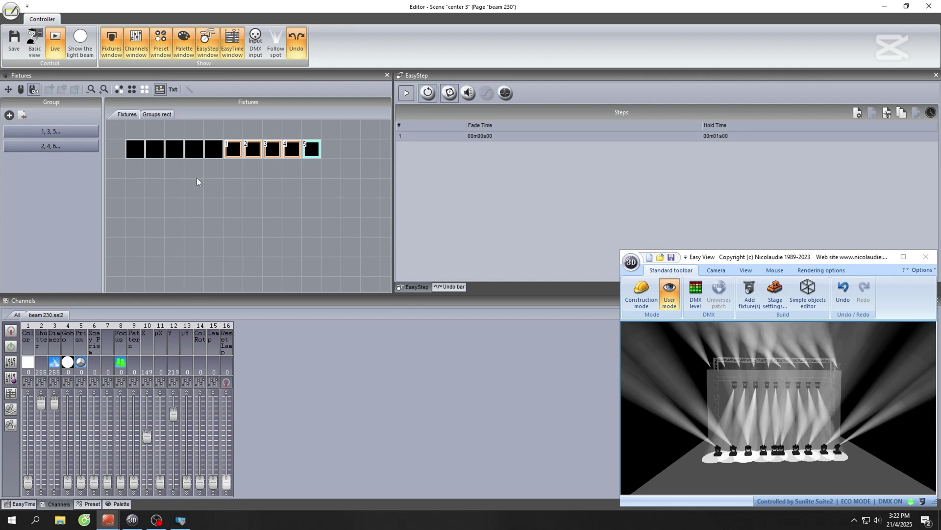
drag(215, 171, 123, 139)
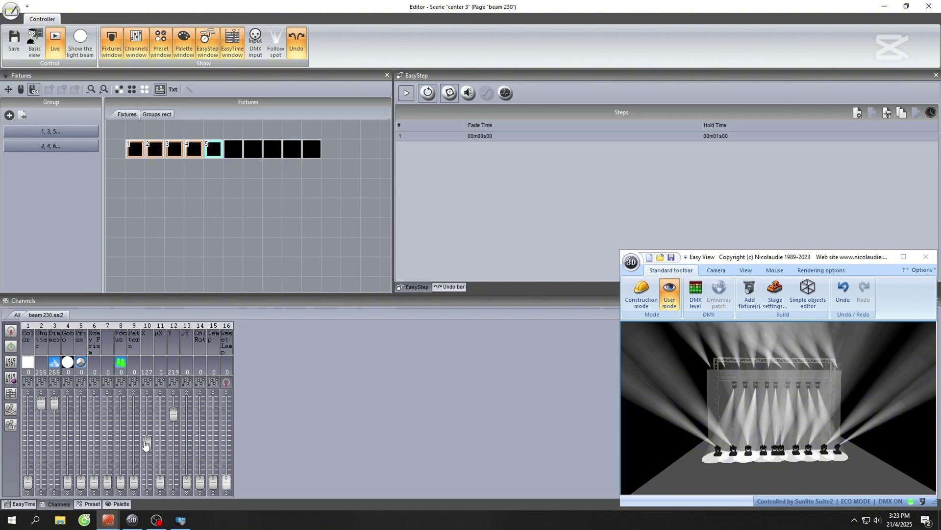
scroll(146, 443, down, 7)
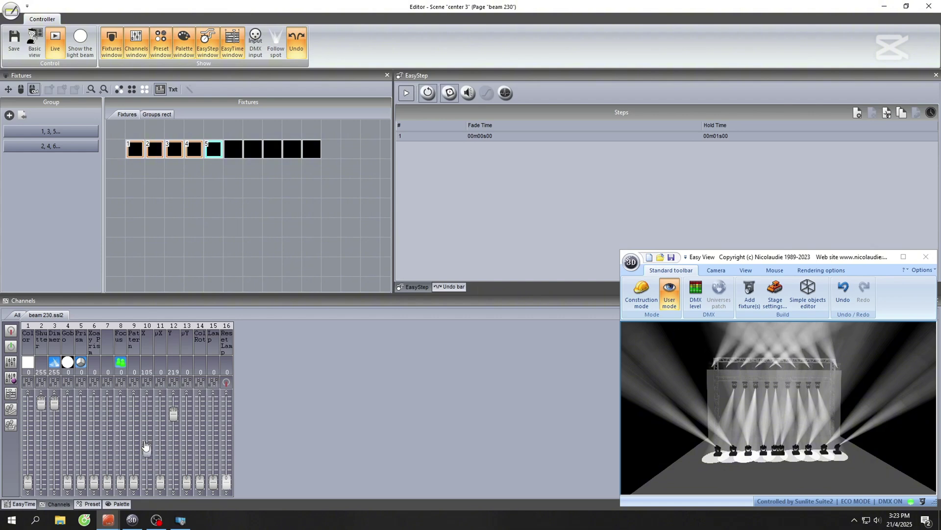
scroll(146, 445, down, 1)
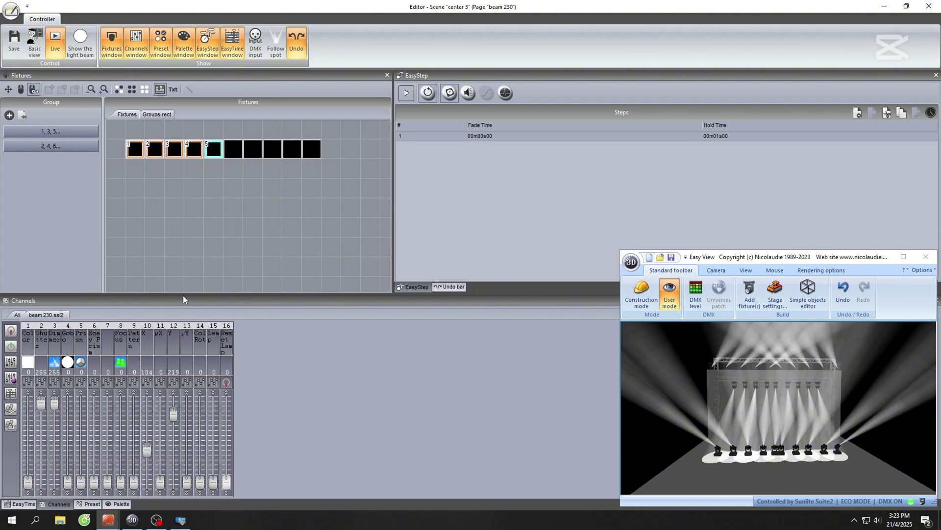
click(929, 6)
click(437, 273)
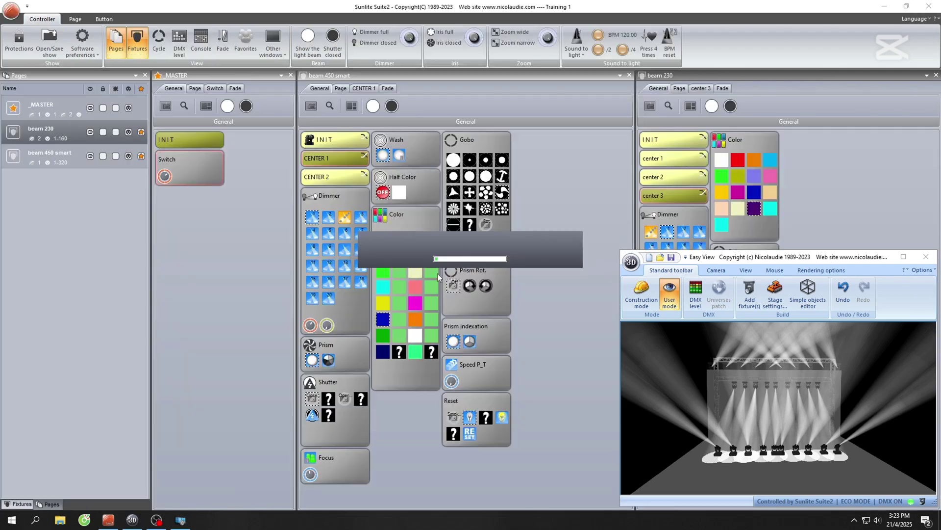
Activate center 1, center 2 and center 3 of beam 230 in turn to compare their looks in 3D
click(672, 158)
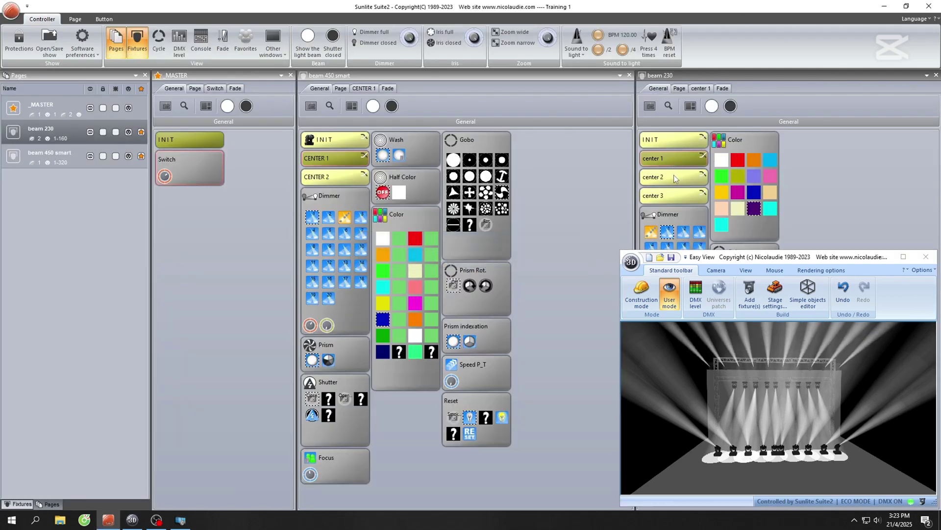
click(674, 175)
click(671, 187)
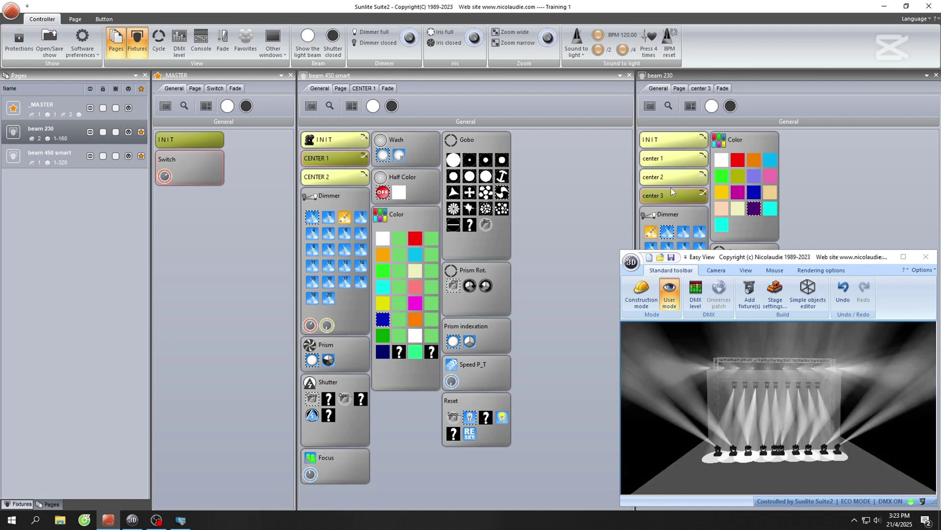
Duplicate CENTER 1 of beam 450 smart under the name CENTER 4
right_click(341, 167)
click(351, 174)
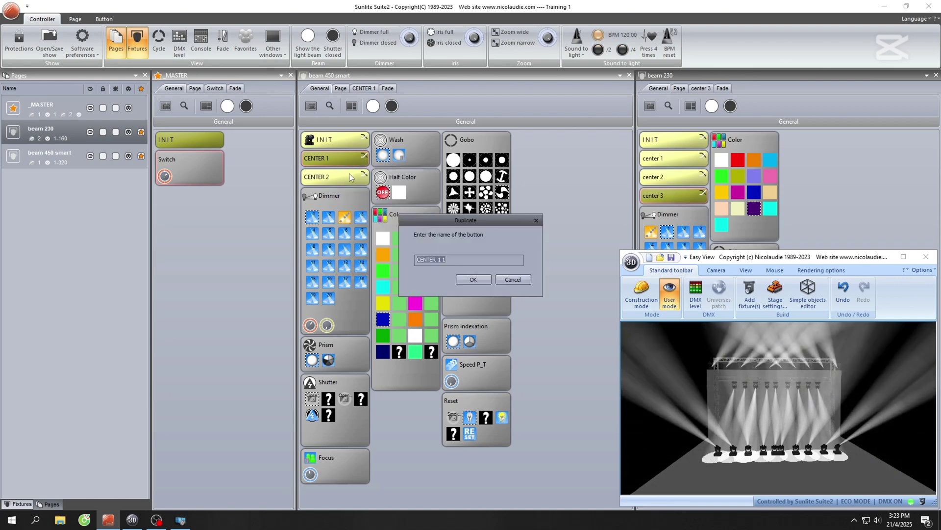
click(488, 263)
key(BackSpace)
key(BackSpace)
key(BackSpace)
text(4)
key(Return)
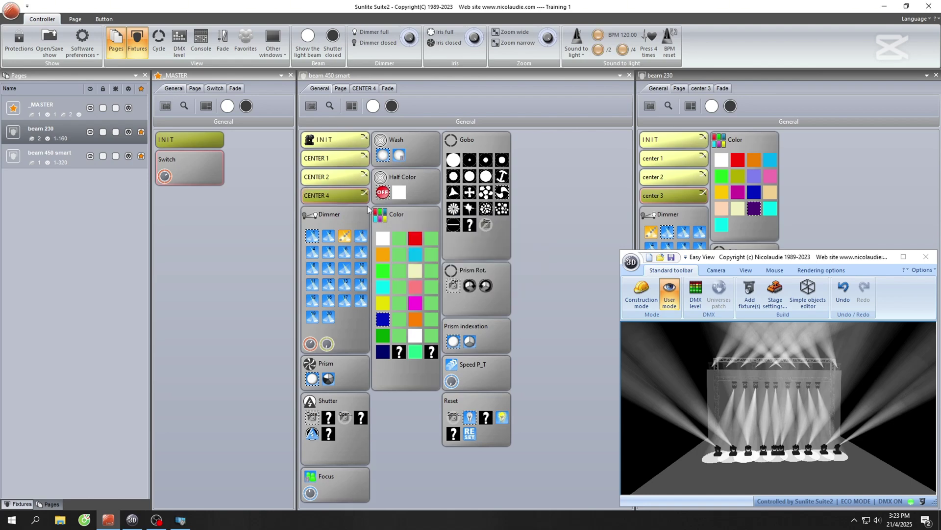
Open CENTER 4 for editing, lower X for the upper row's last five fixtures, and set X to 115 for its first five
right_click(349, 200)
click(381, 251)
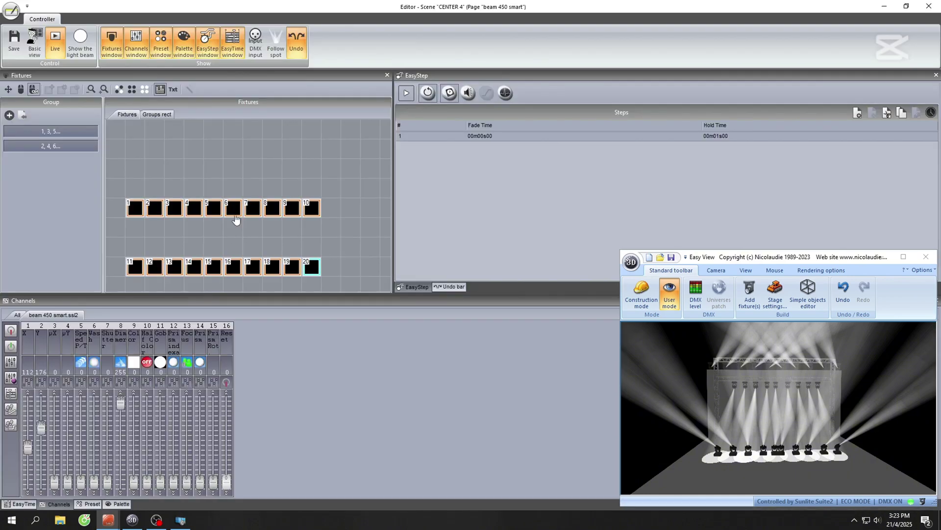
click(235, 191)
drag(324, 227, 326, 228)
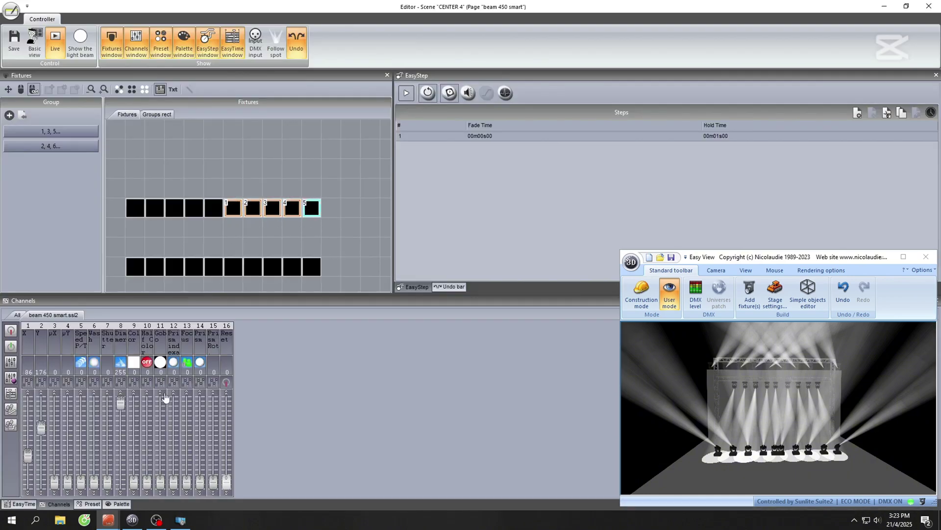
drag(30, 457, 30, 459)
drag(122, 191, 206, 227)
scroll(31, 463, up, 5)
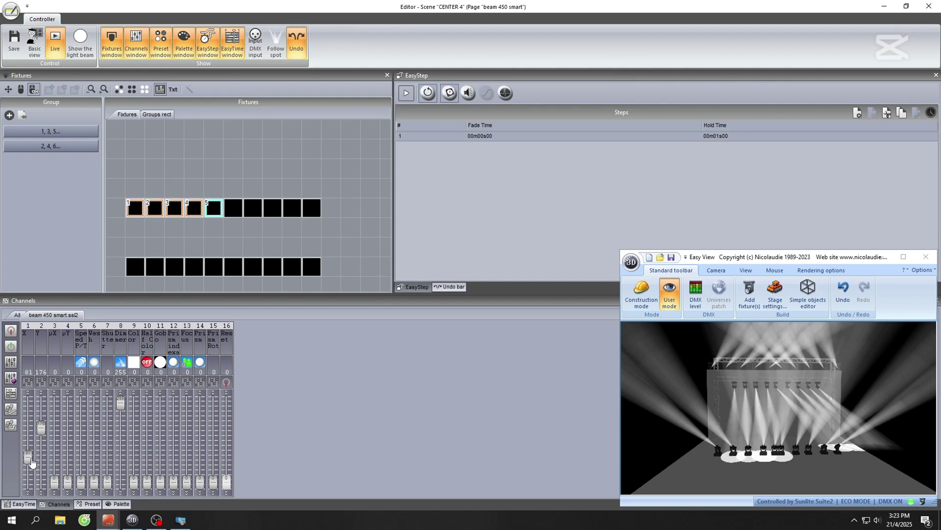
scroll(31, 463, up, 2)
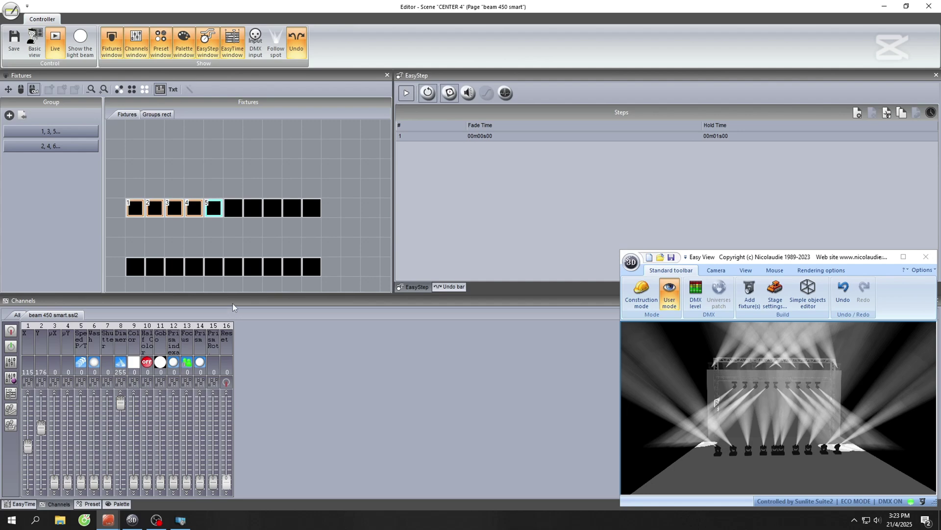
drag(233, 255, 369, 293)
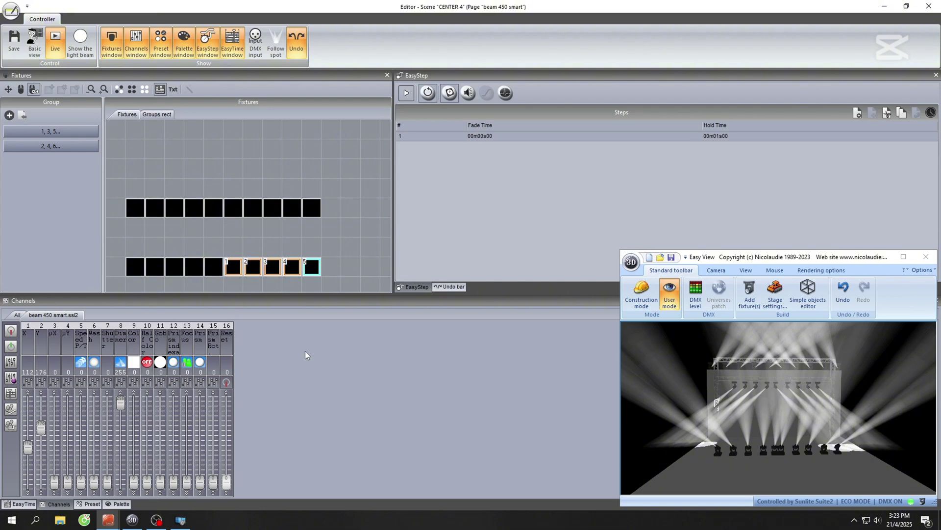
click(929, 6)
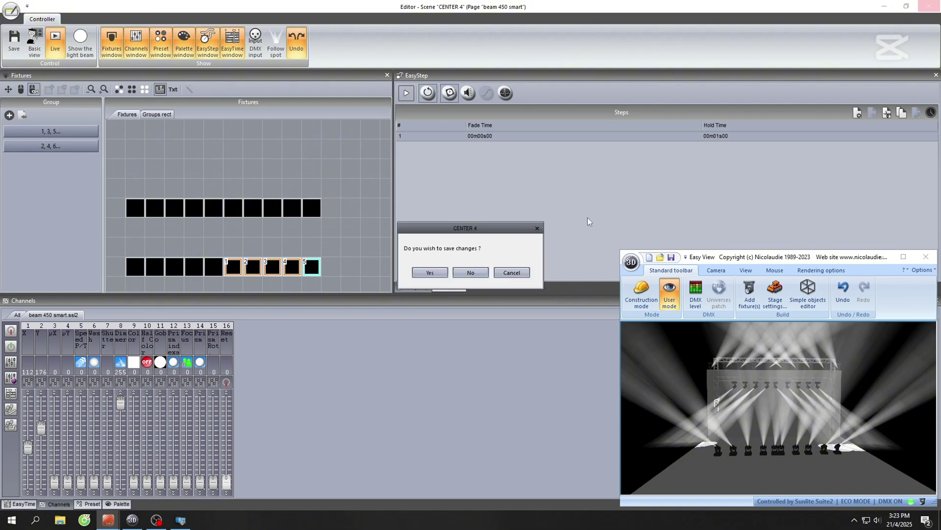
click(435, 273)
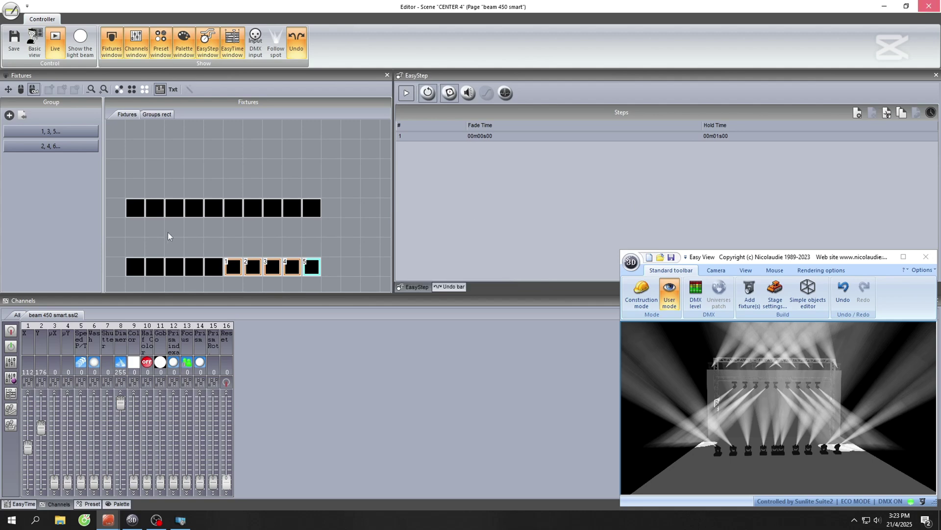
Set Y to 214 for all ten lower-row fixtures in CENTER 4, and save the scene
drag(134, 234, 327, 283)
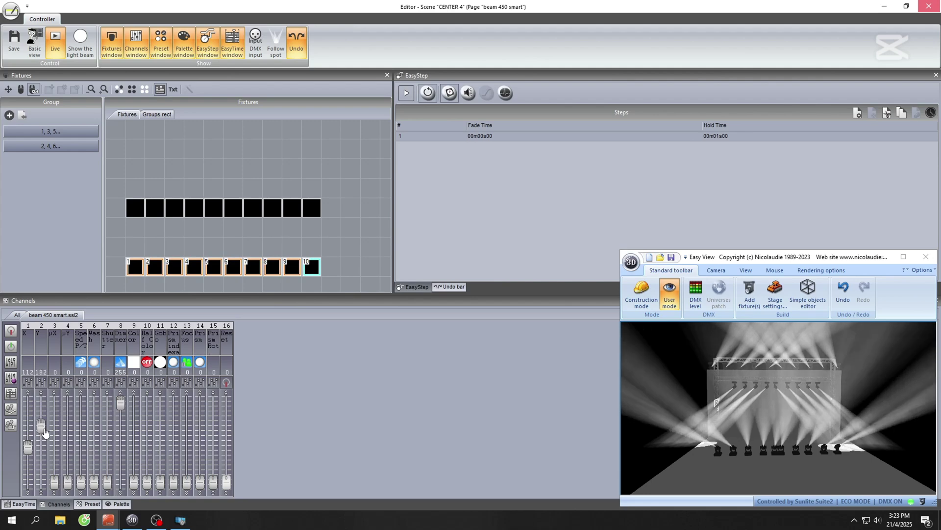
scroll(44, 432, up, 3)
scroll(44, 432, up, 1)
scroll(44, 432, up, 6)
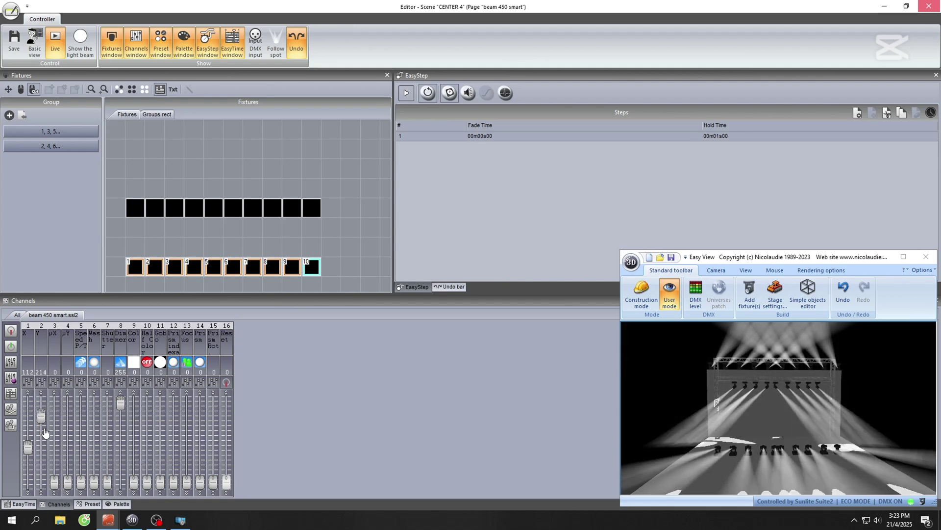
click(929, 6)
click(434, 272)
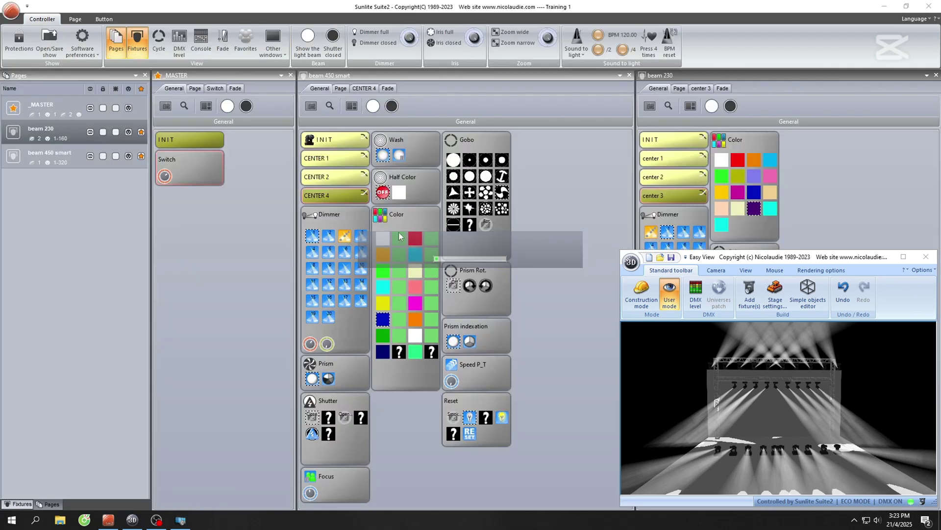
Preview CENTER 4 and CENTER 1 of beam 450 smart in 3D, and activate center 1 of beam 230
click(329, 195)
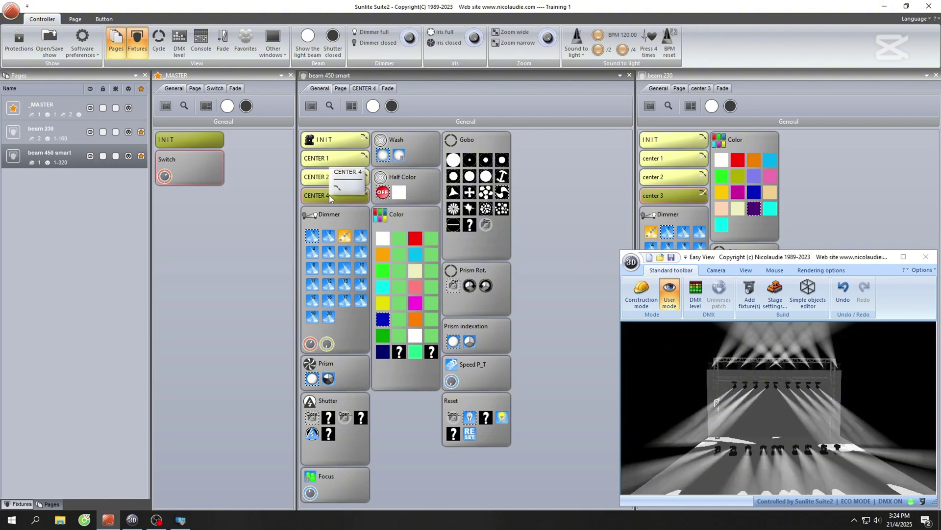
click(332, 155)
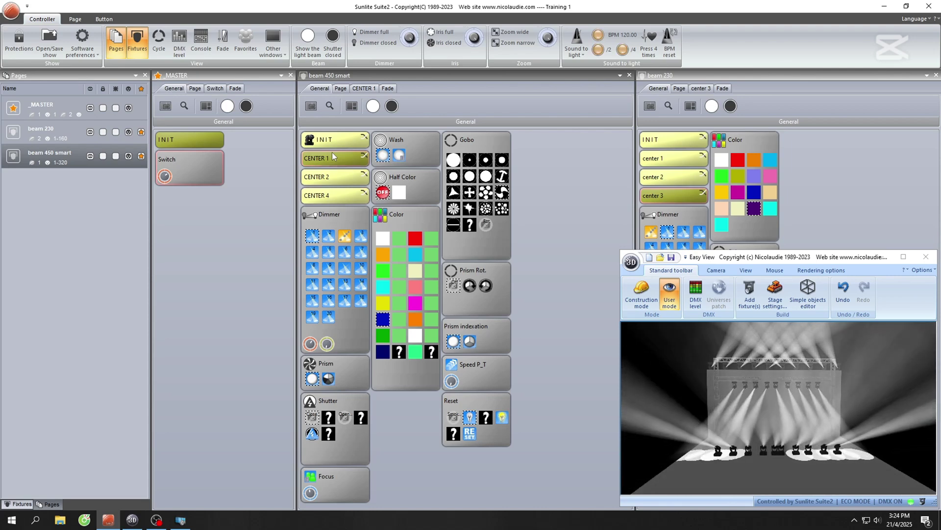
click(691, 155)
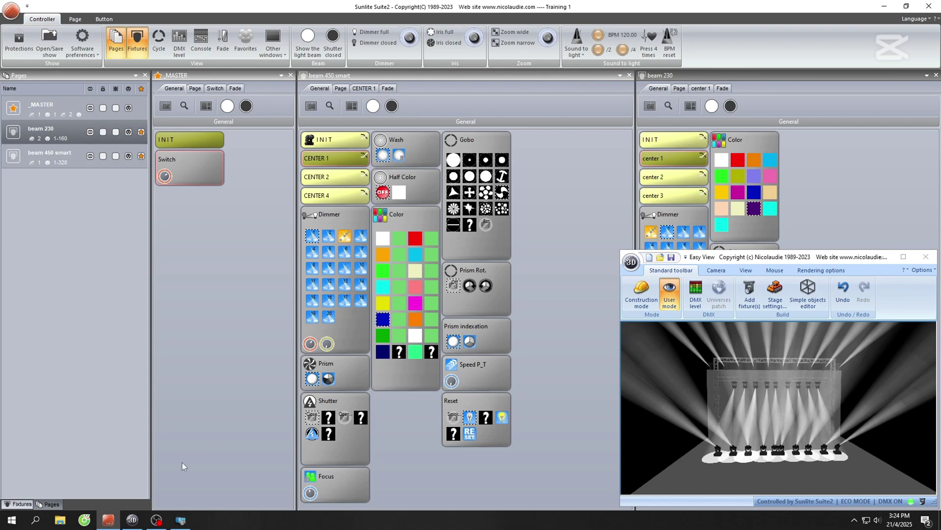
Switch to Easy Show and import the scenes center 2.sce and center 3.sce from the beam 230 folder into the beam 230 bin
click(180, 520)
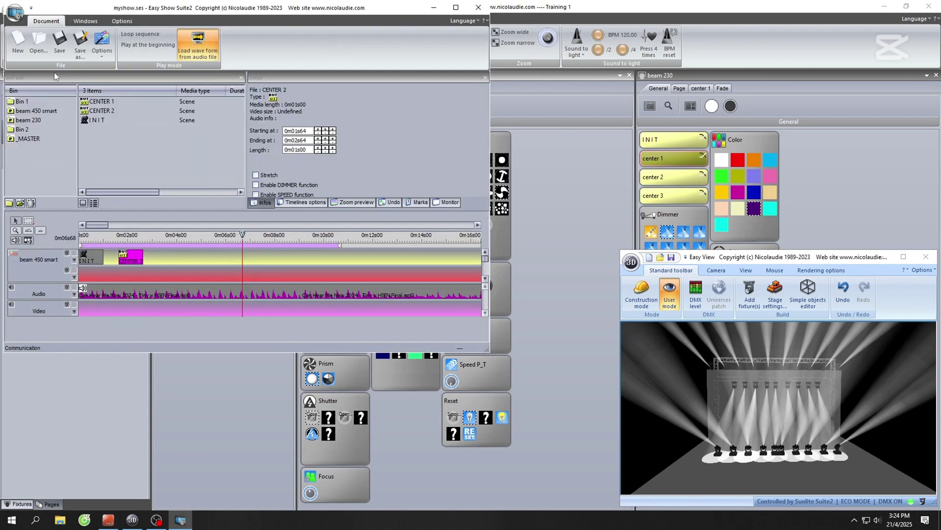
right_click(47, 120)
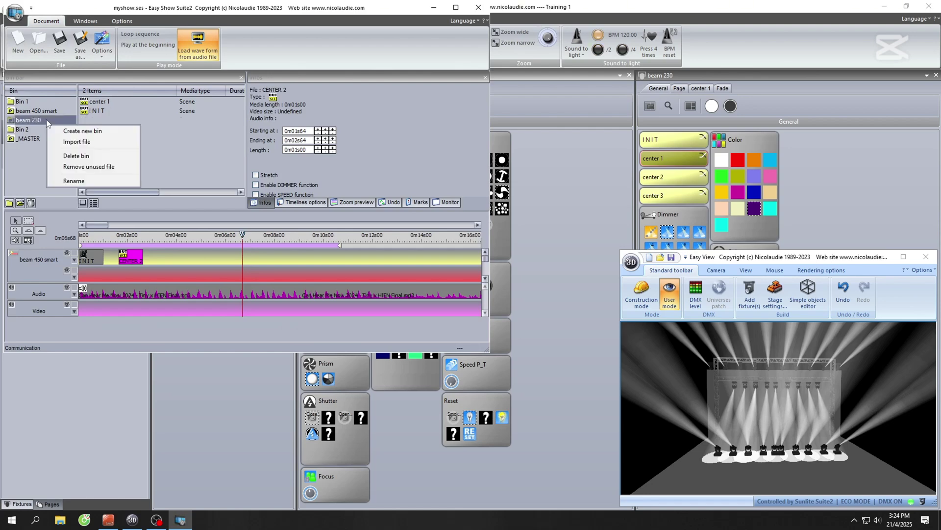
click(88, 142)
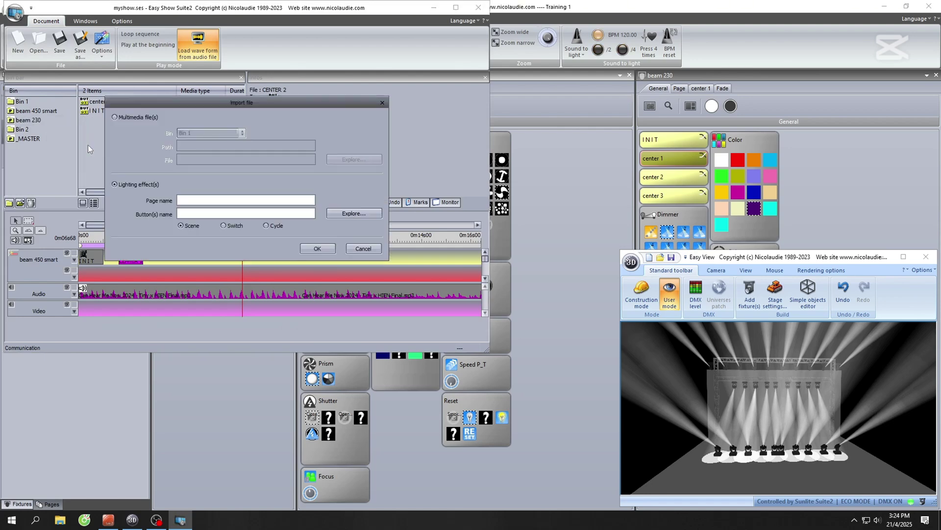
click(343, 216)
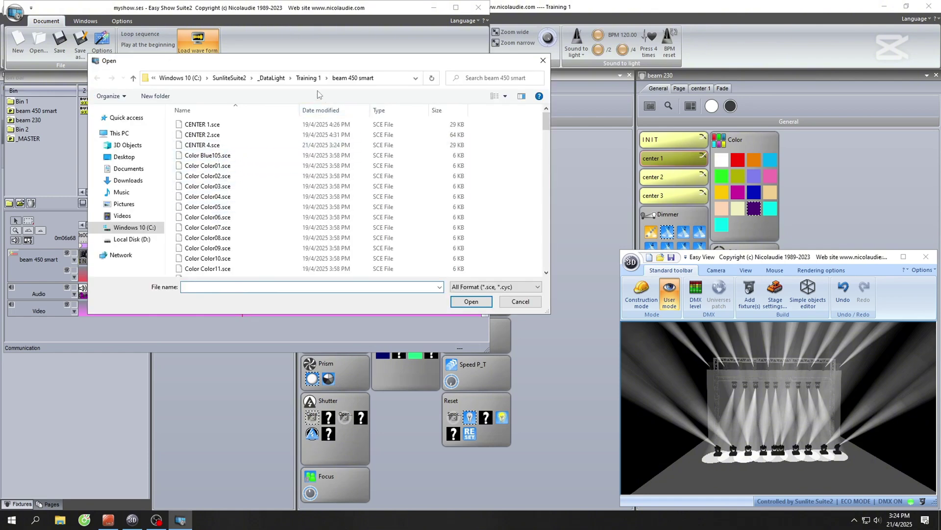
click(306, 78)
double_click(222, 146)
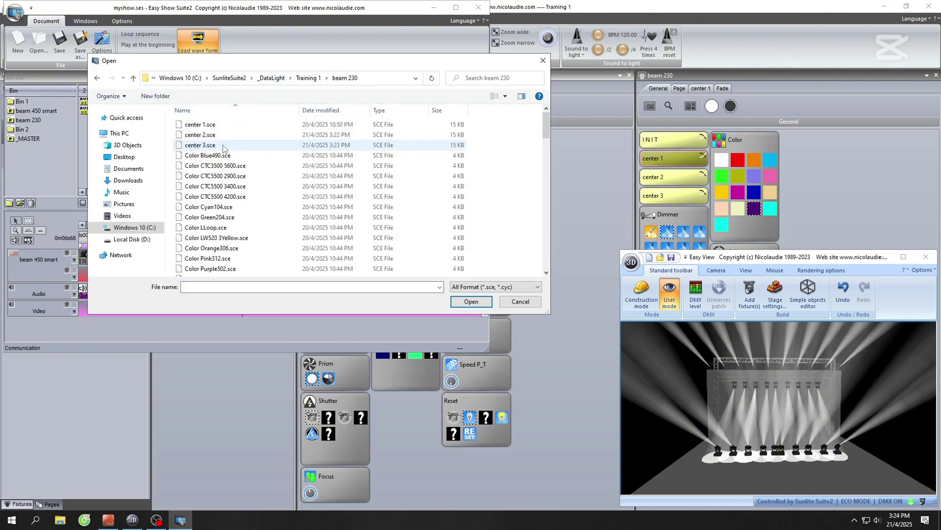
click(223, 145)
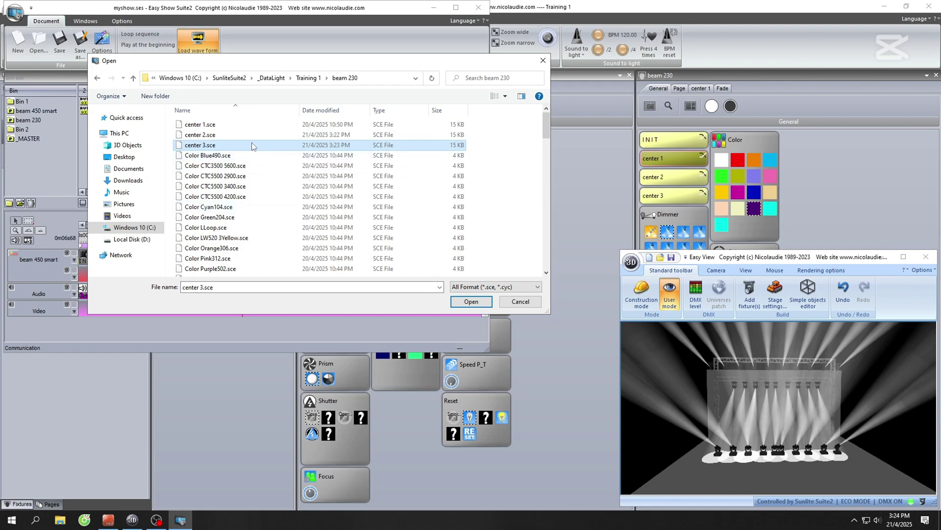
shift+click(231, 135)
click(472, 301)
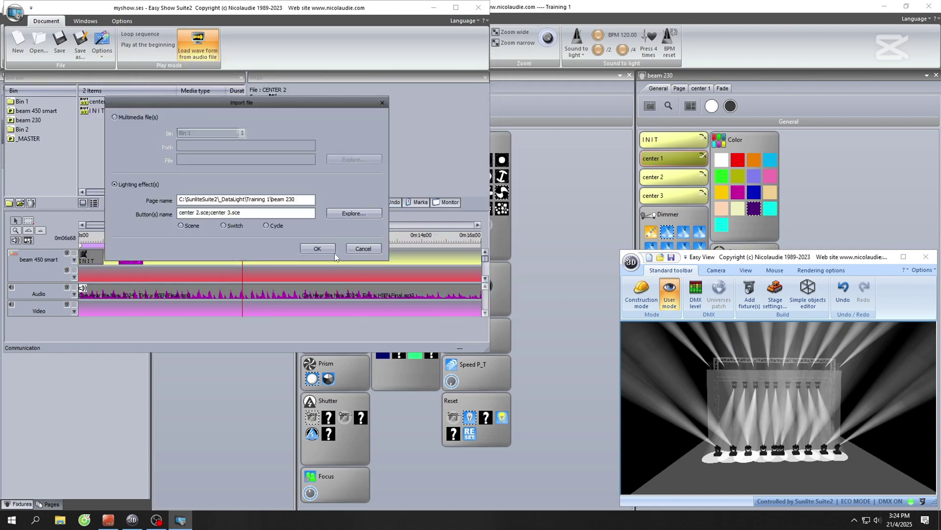
click(319, 253)
Import the scene CENTER 4.sce from the beam 450 smart folder into the beam 450 smart bin
click(52, 111)
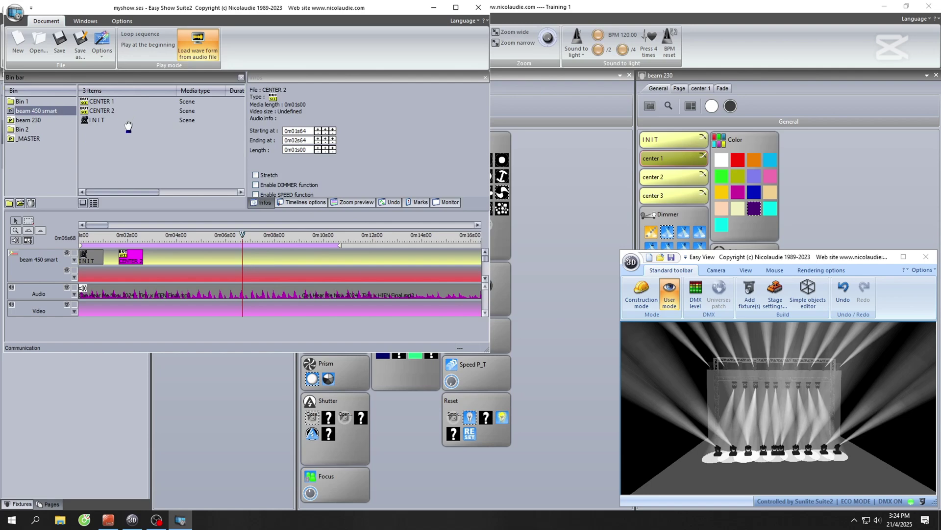
right_click(123, 138)
click(154, 144)
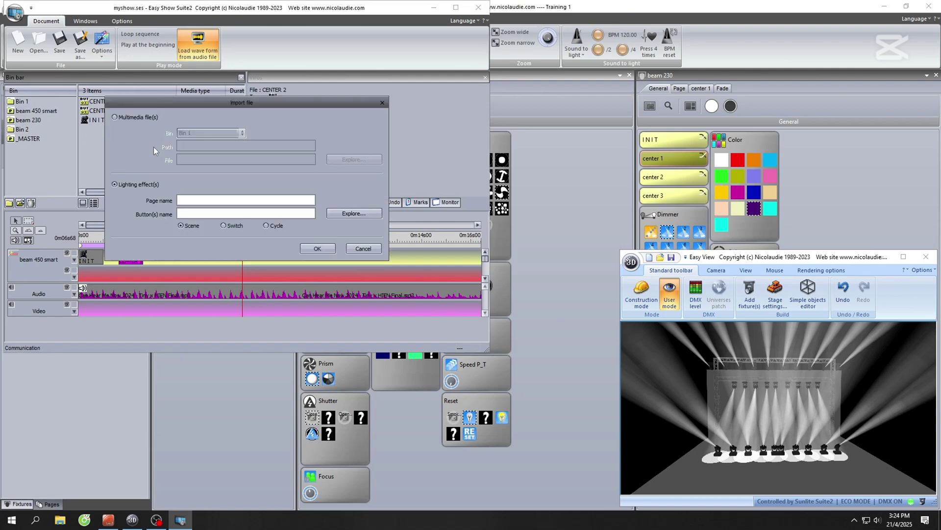
click(354, 213)
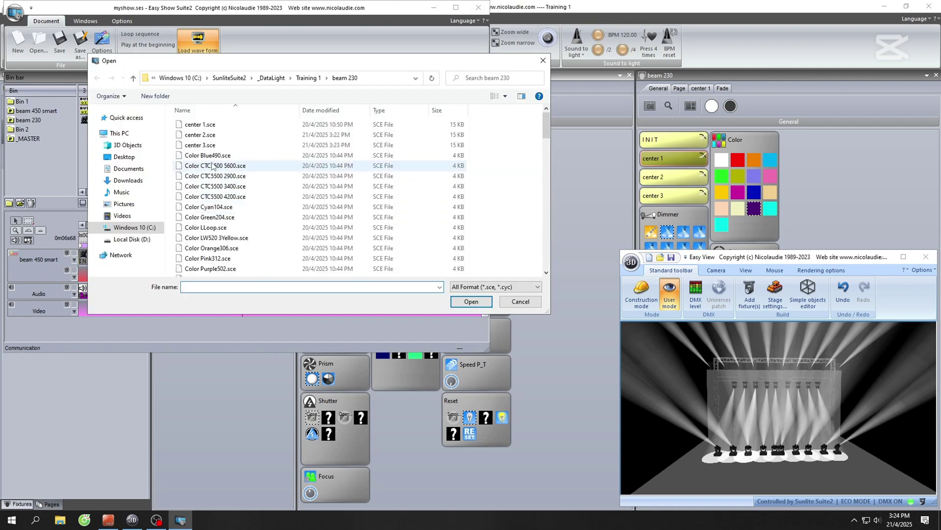
click(305, 79)
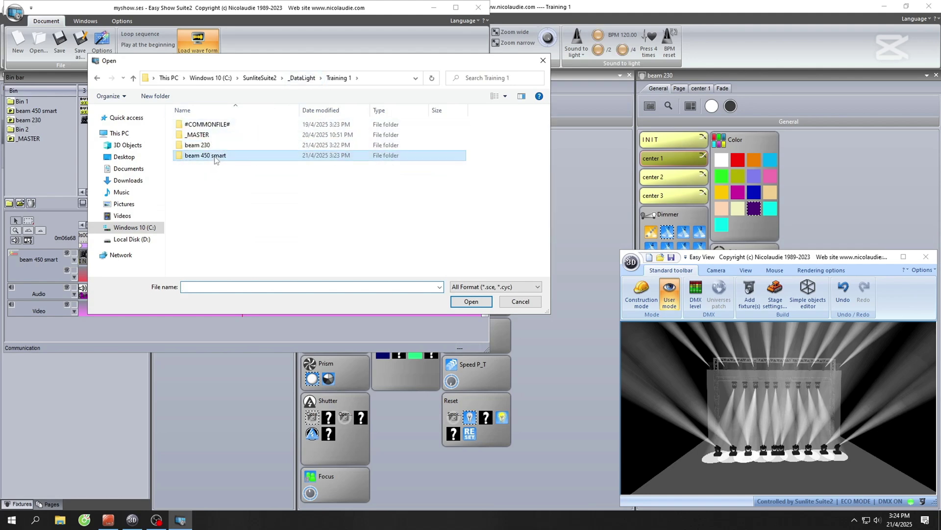
double_click(211, 155)
click(214, 145)
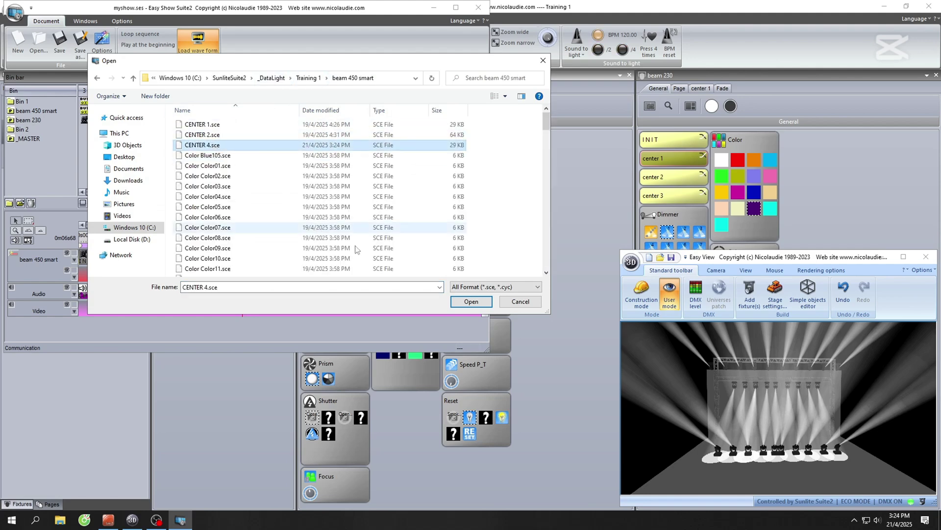
click(471, 301)
click(317, 248)
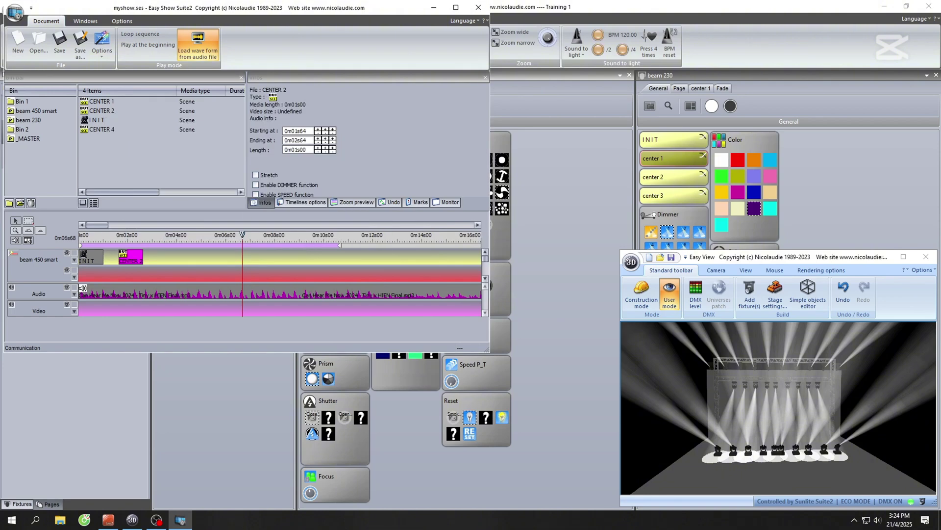
Maximize the Easy Show window, enlarge the bin area, and place CENTER 4 on the beam 450 smart timeline starting at about 0m05s58
drag(97, 130, 113, 152)
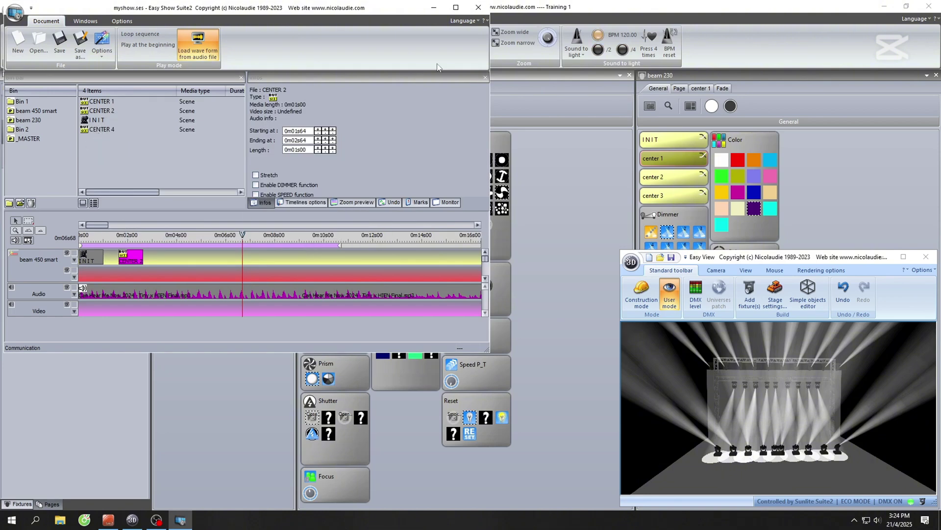
click(456, 7)
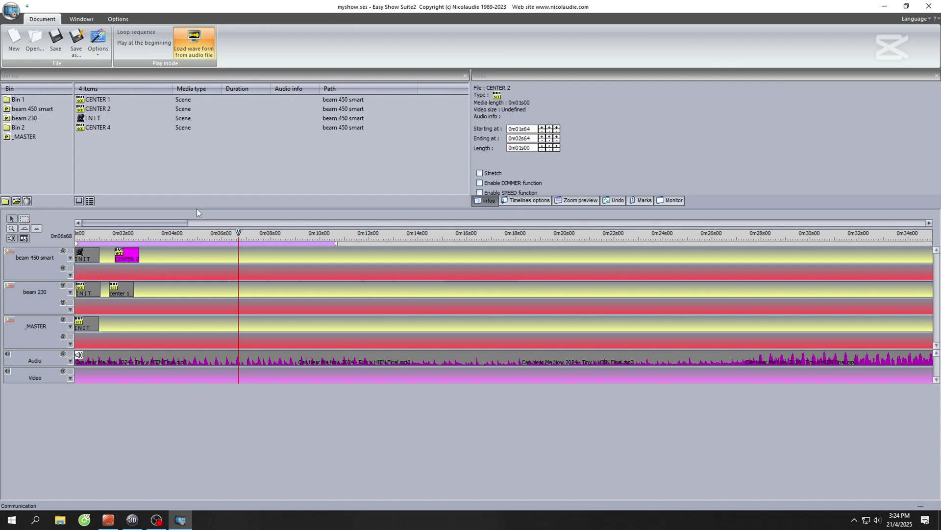
drag(197, 210, 206, 300)
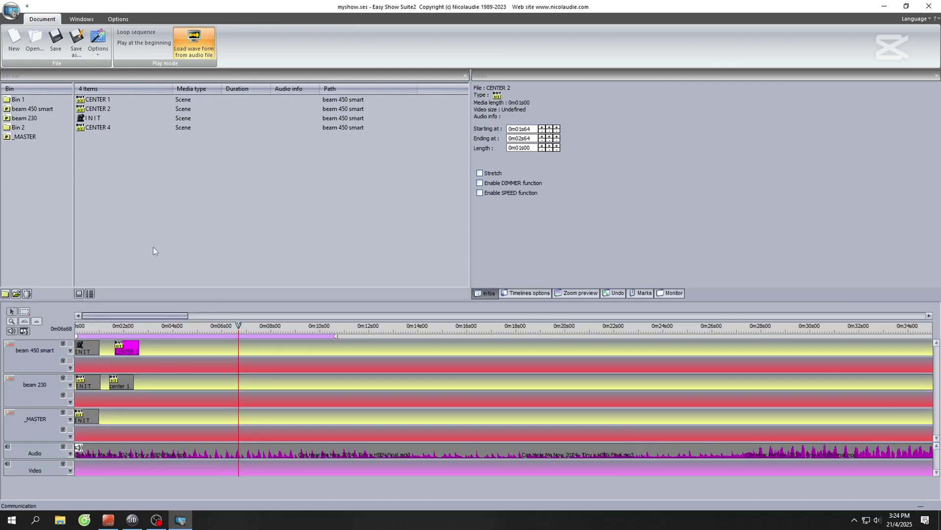
drag(91, 133, 223, 351)
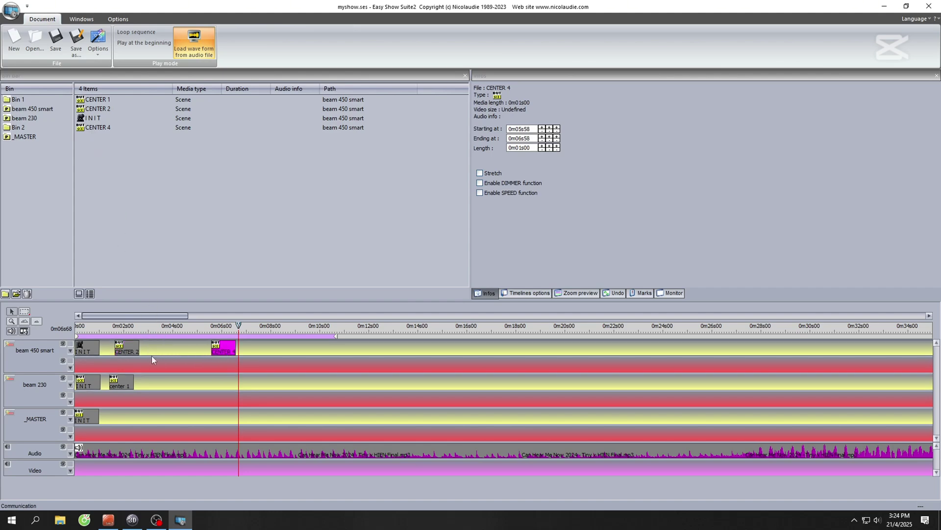
Extend the CENTER 2 clip on the beam 450 smart timeline to about 0m02s64 long and the CENTER 4 clip to about 0m03s96
click(133, 349)
drag(140, 349, 180, 349)
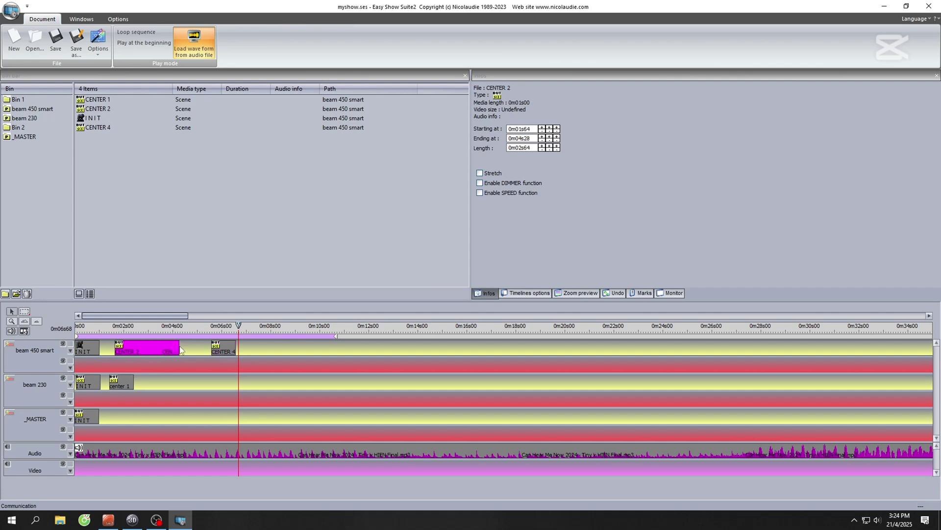
click(233, 352)
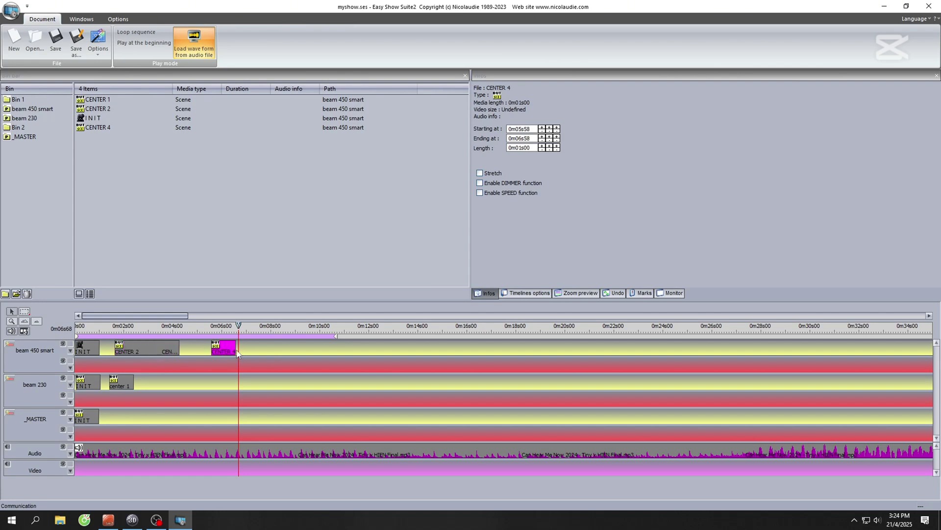
drag(233, 349, 307, 349)
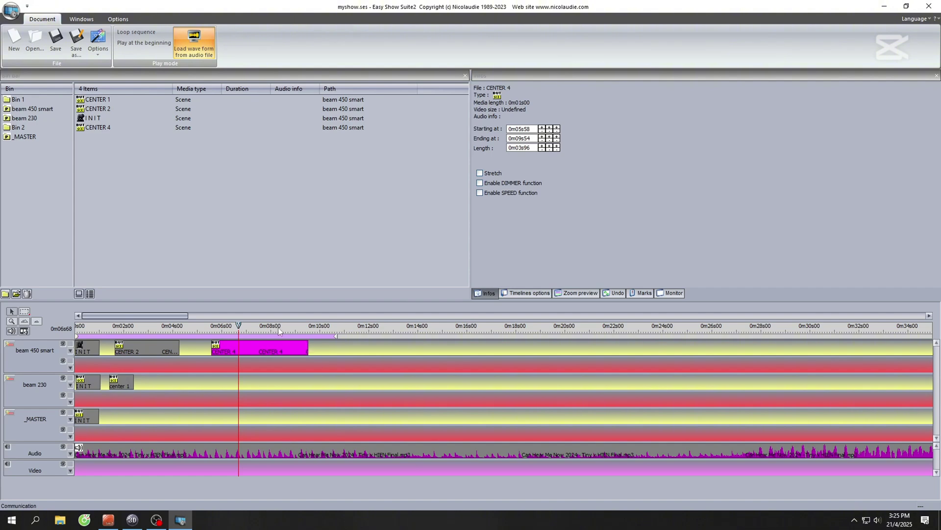
Place center 3 at about 0m03s38 and center 2 at about 0m05s40 on the beam 230 timeline, and move the playhead to 0m00s76
click(25, 121)
drag(96, 125, 170, 383)
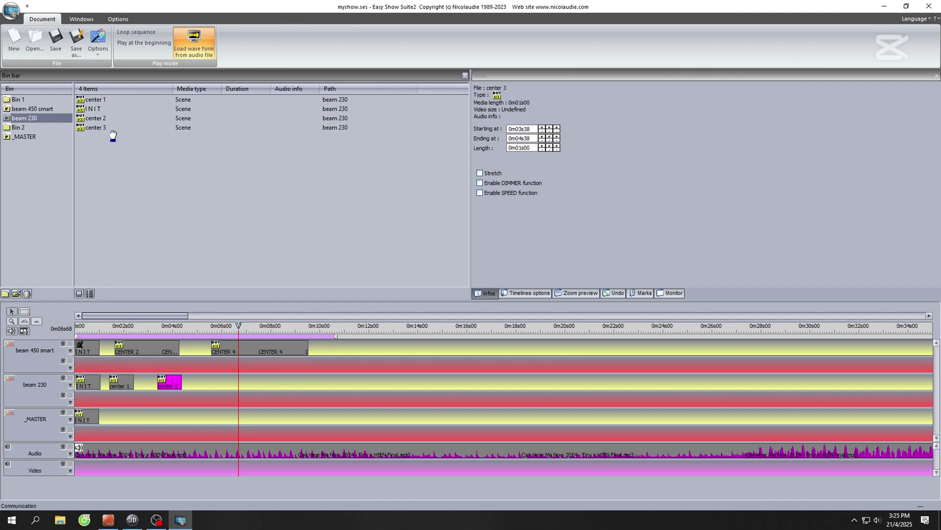
drag(110, 129, 219, 381)
click(356, 378)
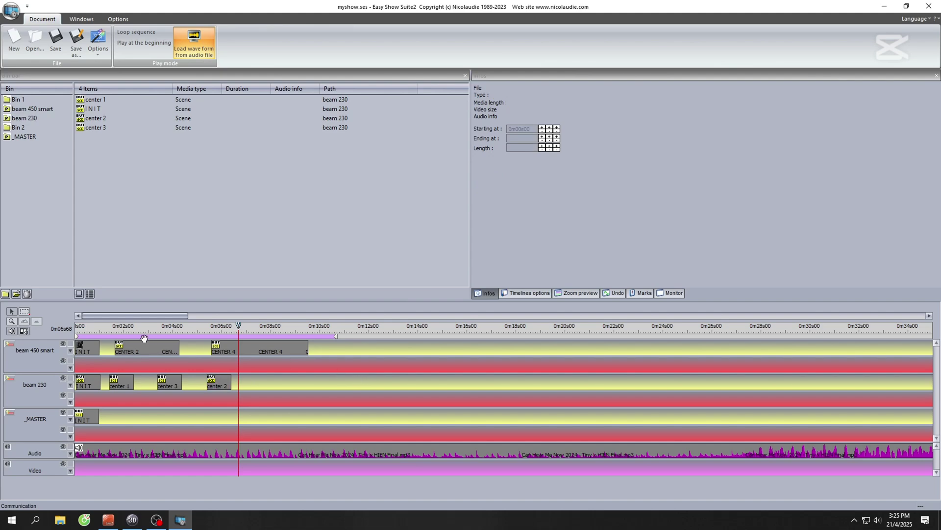
click(93, 327)
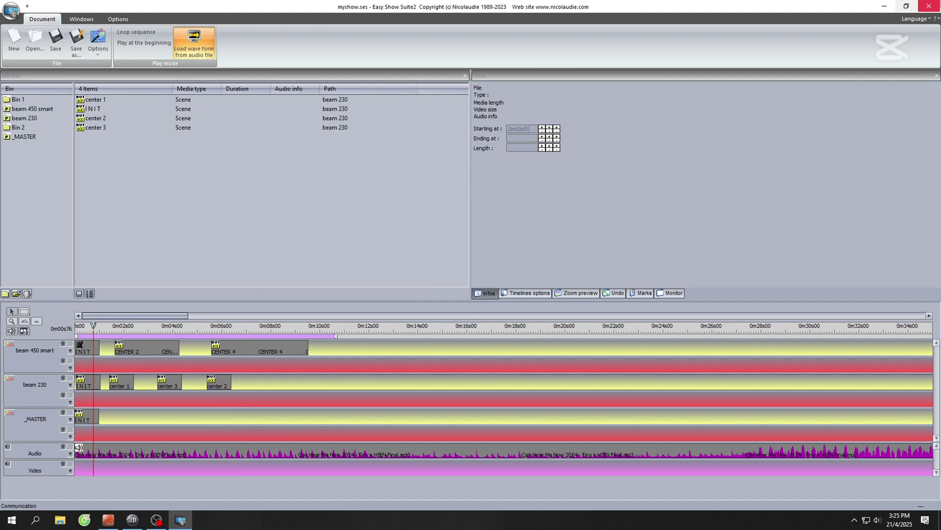
Switch to Sunlite Suite2, shrink the Easy View window, and activate the second dimmer preset on the beam 230 page
click(882, 5)
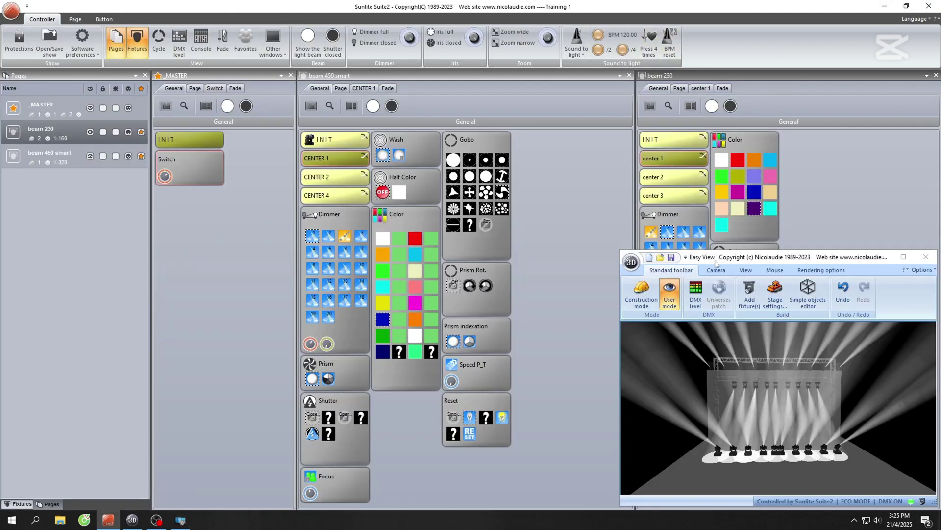
drag(620, 250, 707, 265)
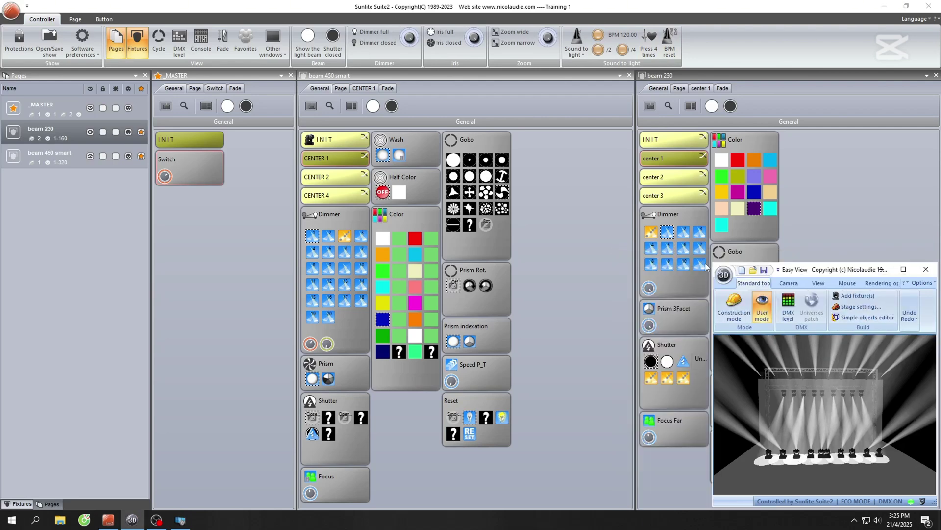
click(667, 232)
right_click(667, 231)
key(Escape)
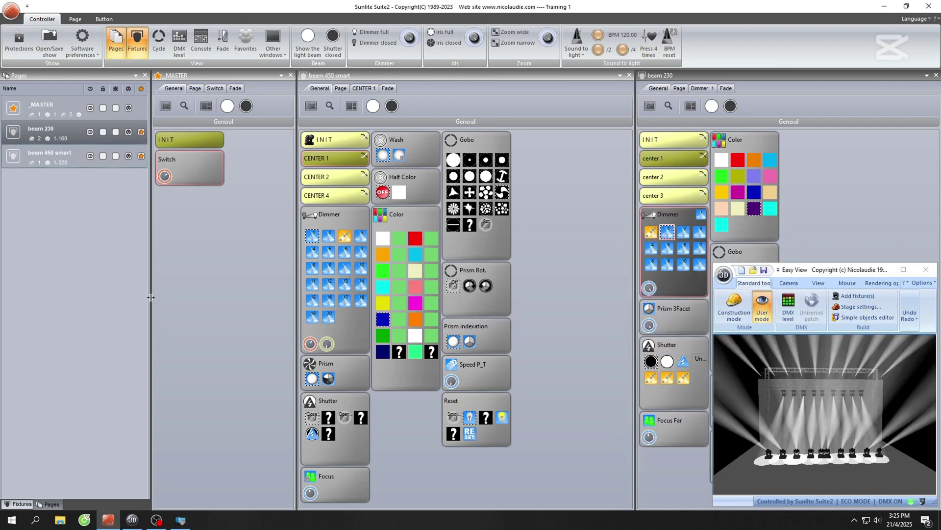
Duplicate the Switch button on the _MASTER page
click(190, 179)
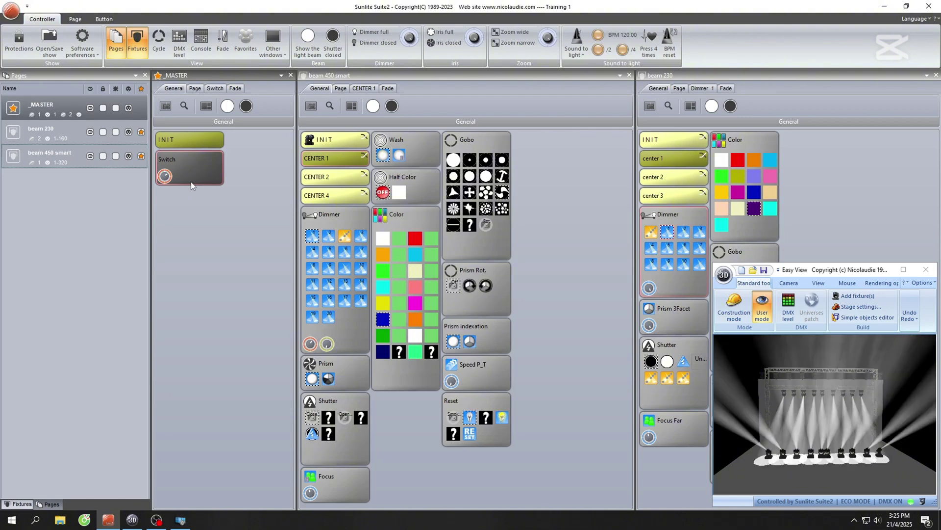
right_click(190, 182)
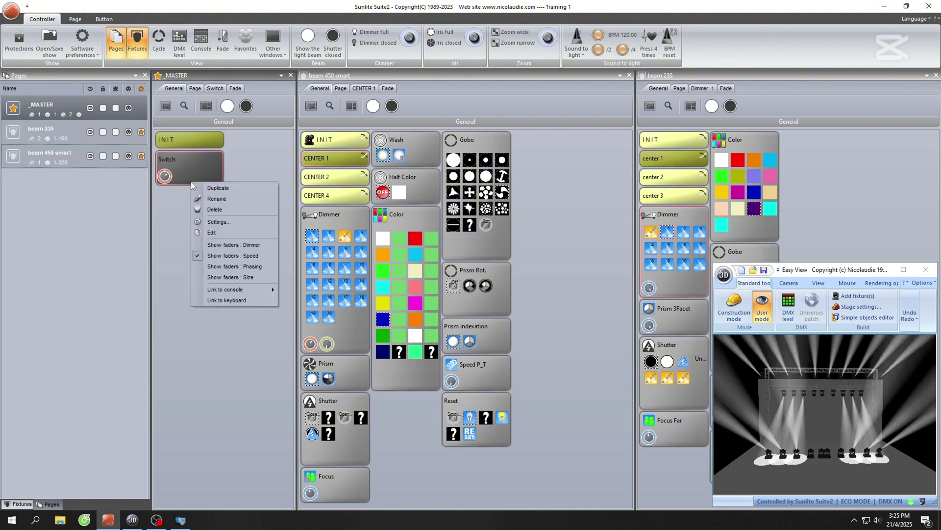
click(201, 186)
click(481, 281)
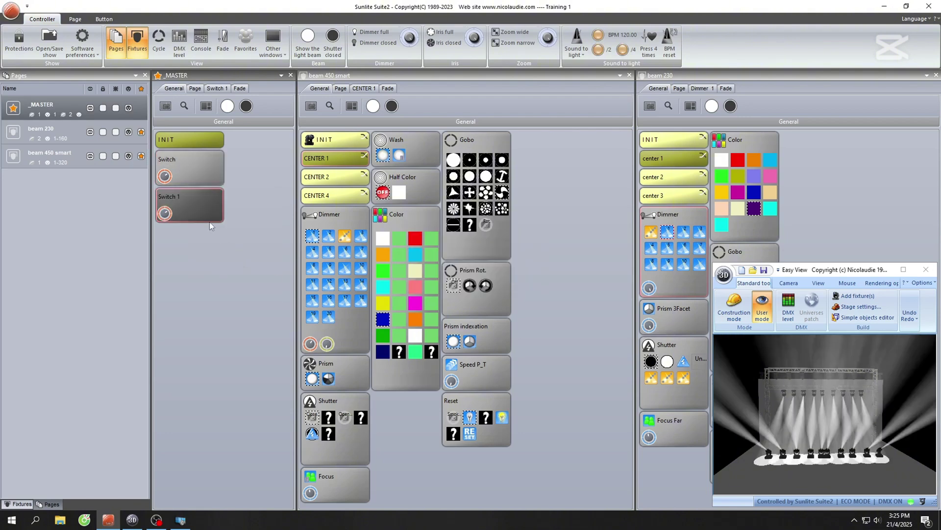
right_click(201, 206)
click(198, 183)
right_click(198, 184)
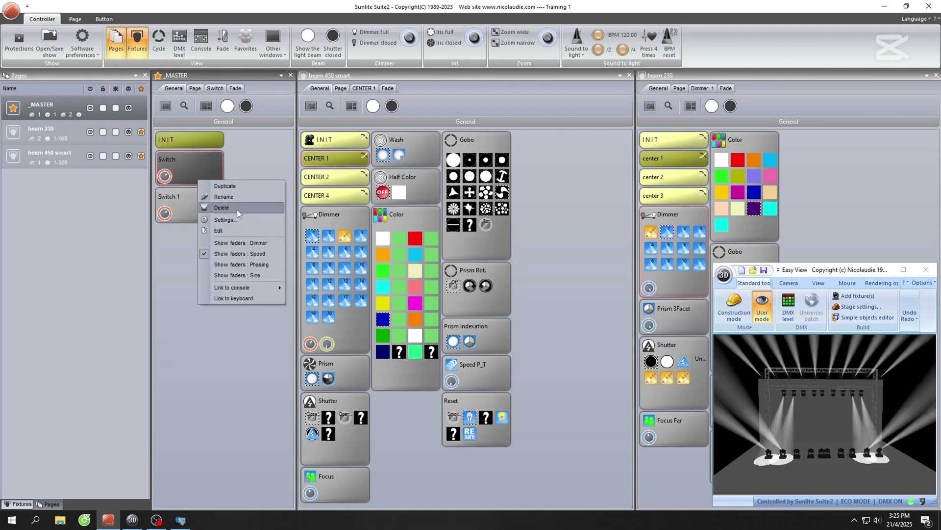
click(244, 206)
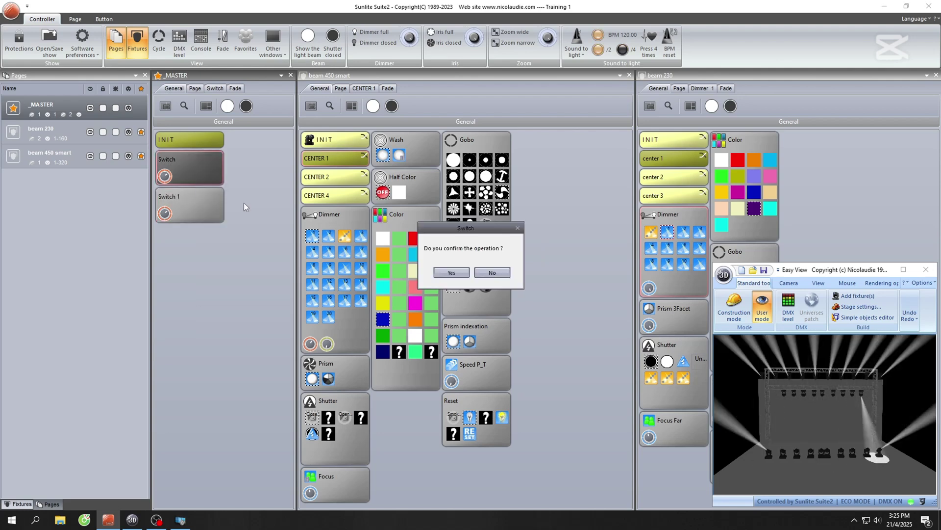
click(492, 273)
Rename the original Switch button on the _MASTER page as SIMMER 1
right_click(187, 160)
click(216, 171)
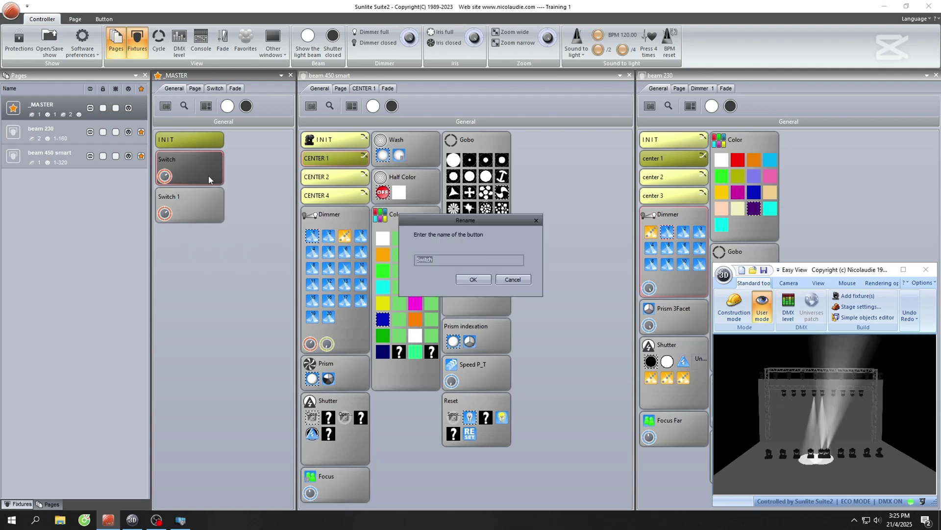
text(SlMMER 1)
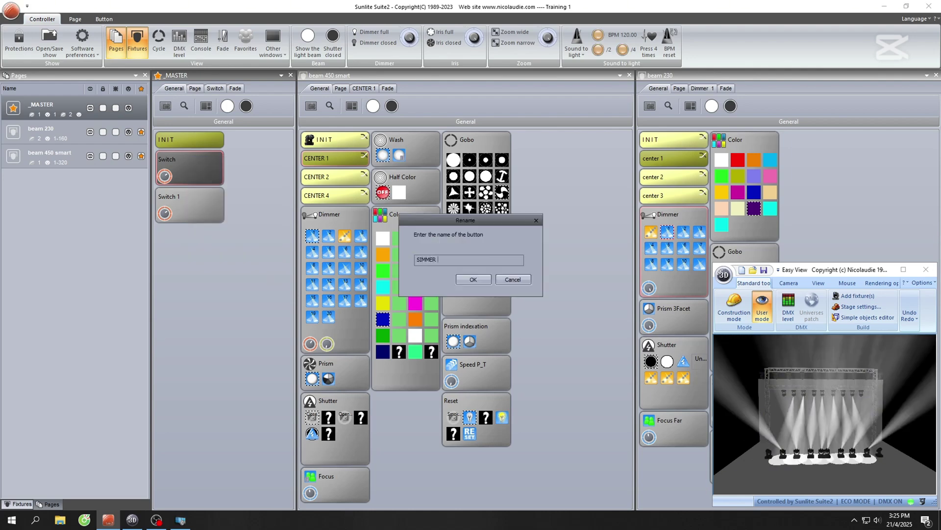
key(Return)
Rename the duplicated switch on the _MASTER page as DIM 2
right_click(205, 200)
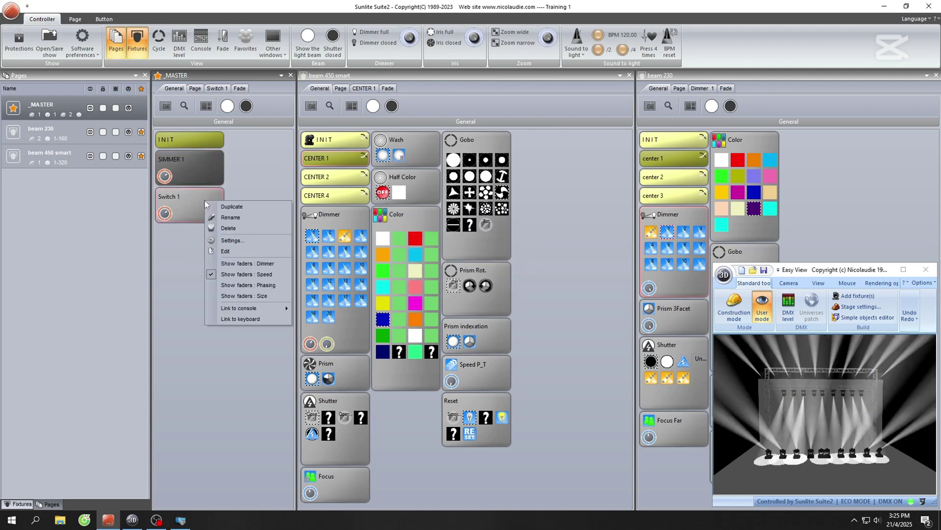
click(220, 219)
text(DIM 2)
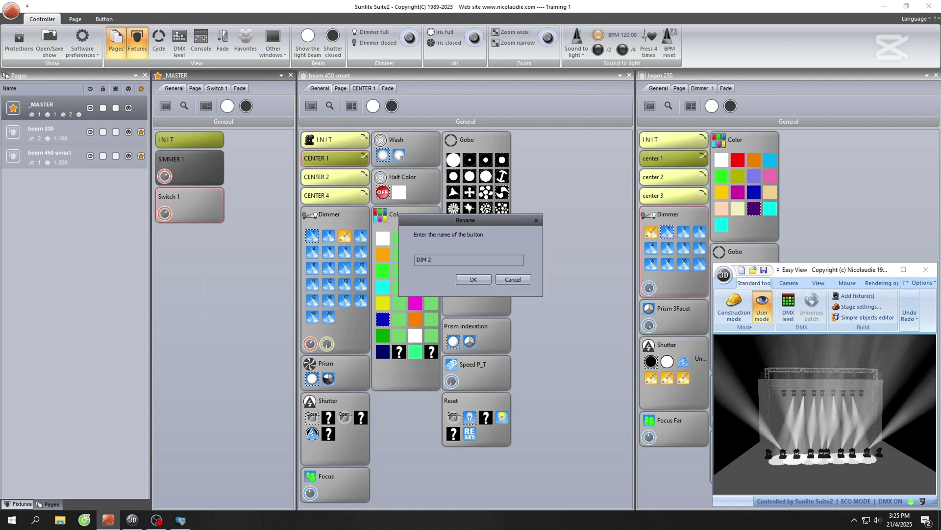
key(Return)
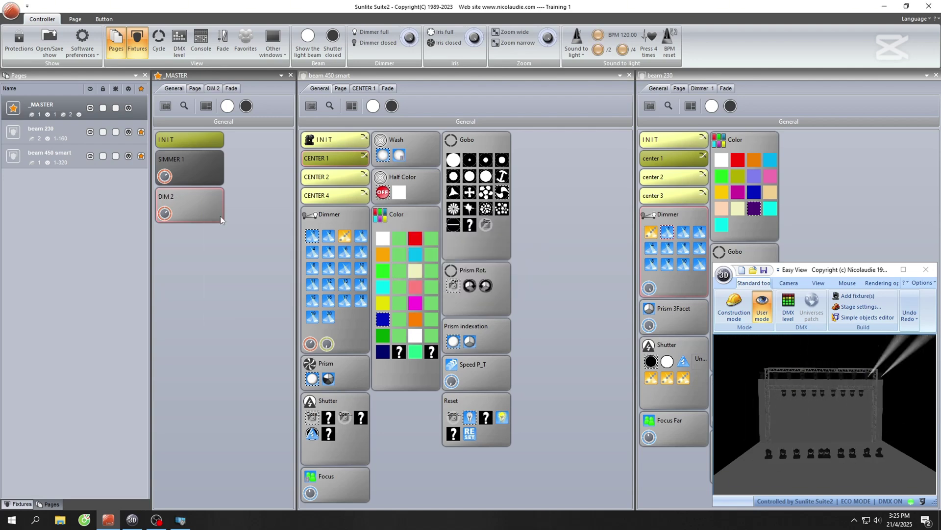
Open DIM 2 for editing and set the Dimmer channels of beam 450 smart and beam 230 to EasyStep fade
right_click(220, 217)
click(269, 267)
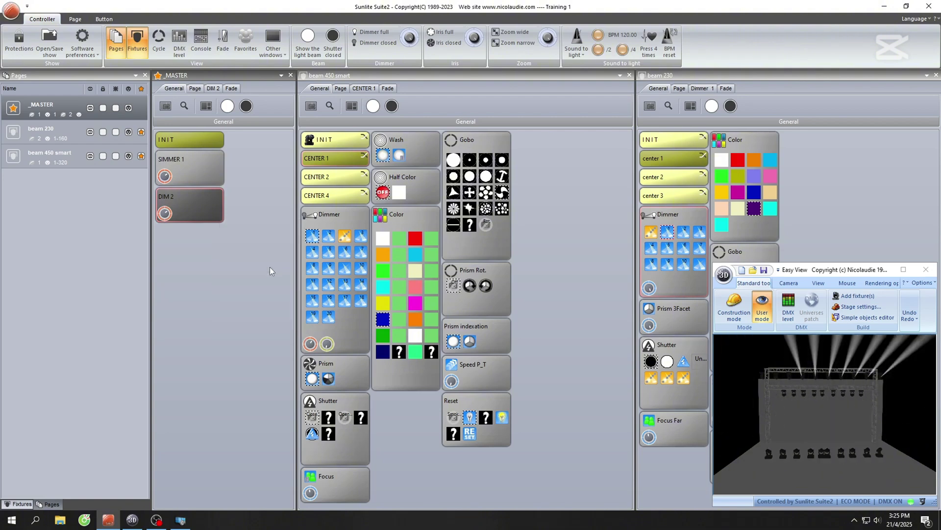
right_click(130, 379)
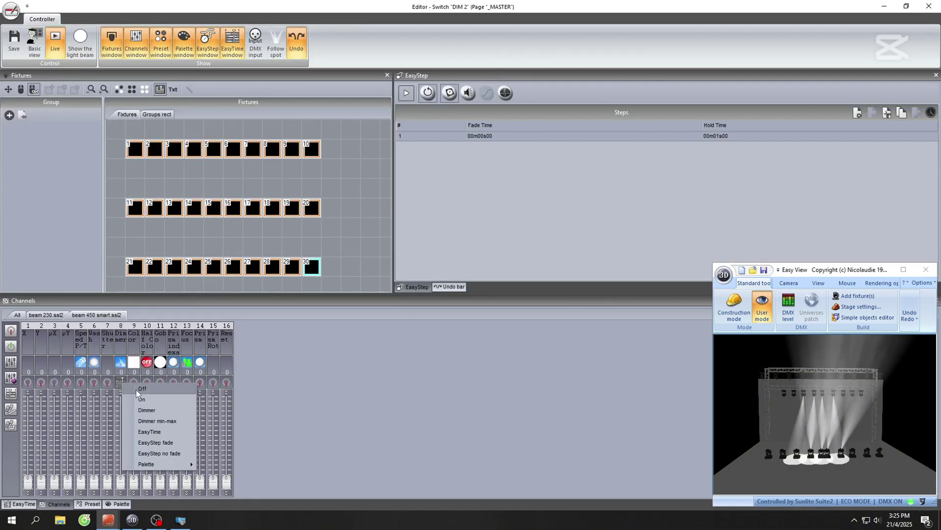
click(157, 439)
click(52, 316)
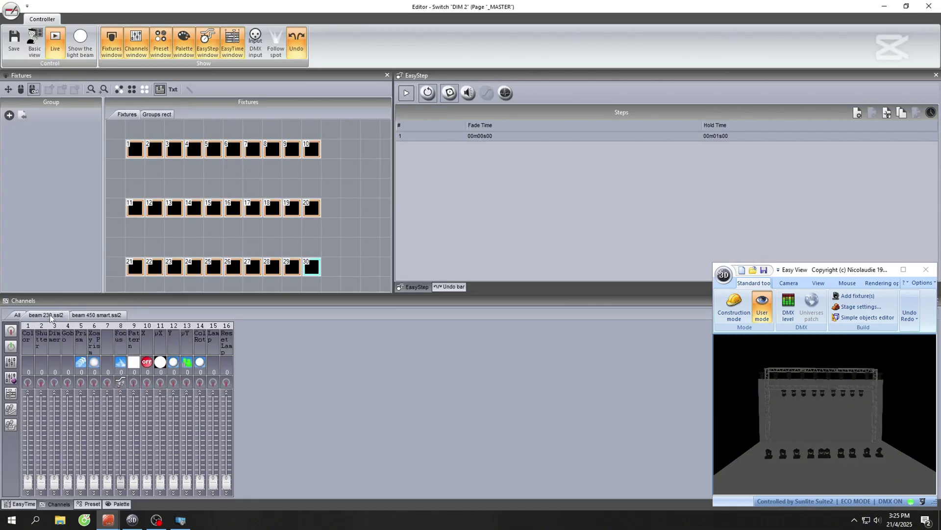
right_click(54, 381)
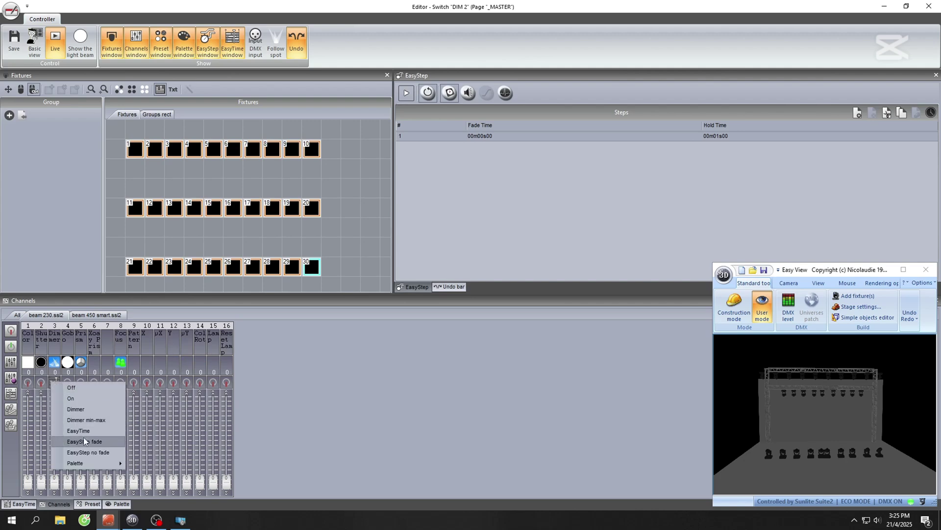
click(83, 442)
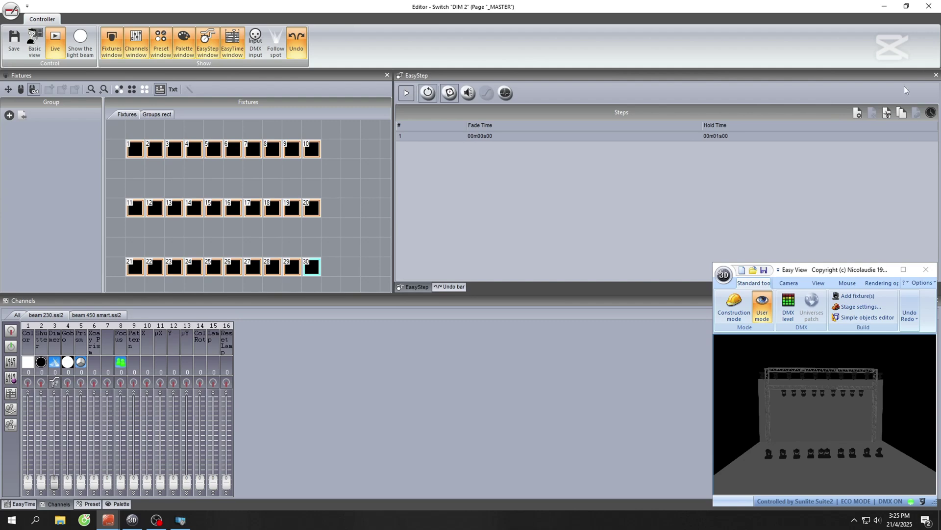
Set the EasyStep step's hold time to 00m00s28 and its fade time to 00m00s04
click(891, 138)
click(925, 140)
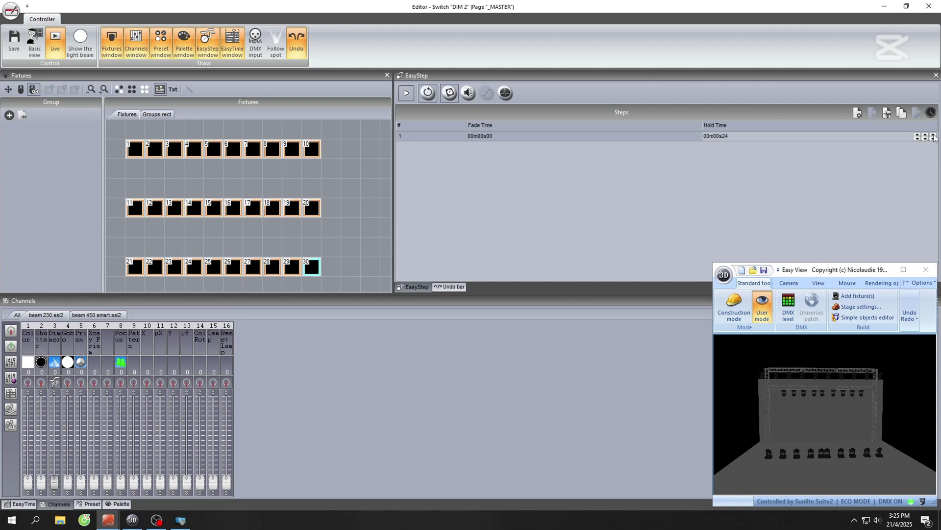
click(689, 138)
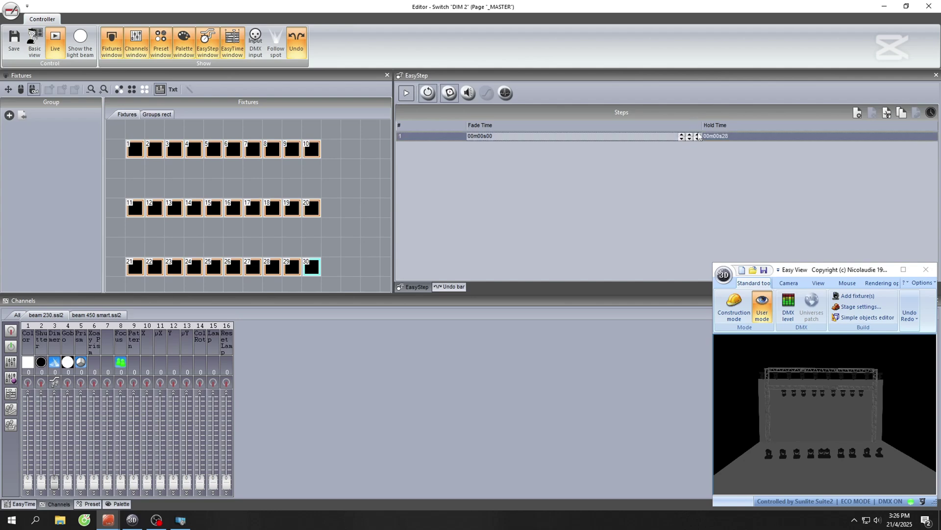
click(698, 135)
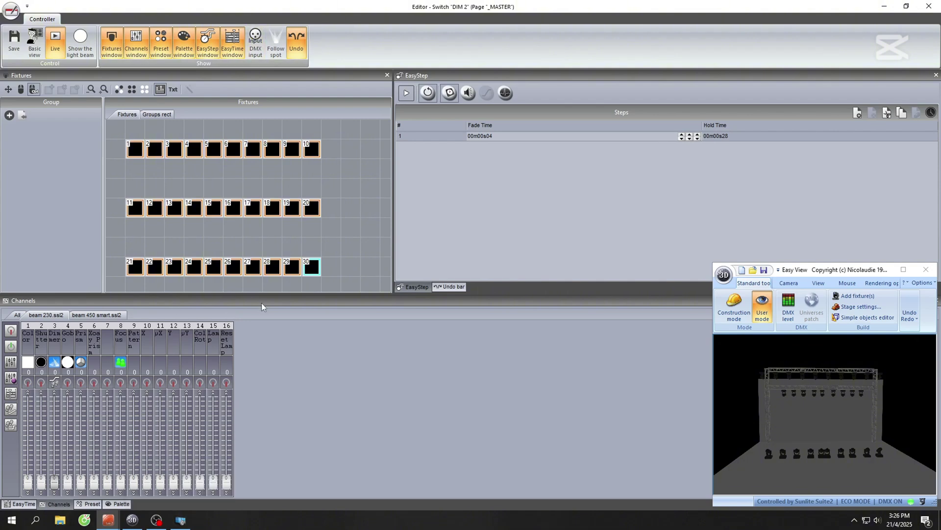
Select the first row of ten fixtures, add two more EasyStep steps, and raise that row's Dimmer in step 1
drag(116, 138, 323, 165)
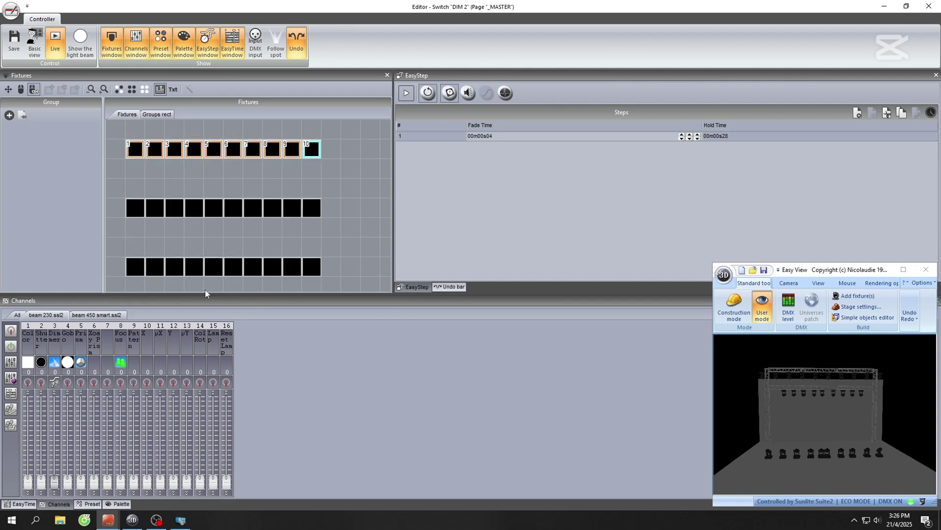
click(858, 113)
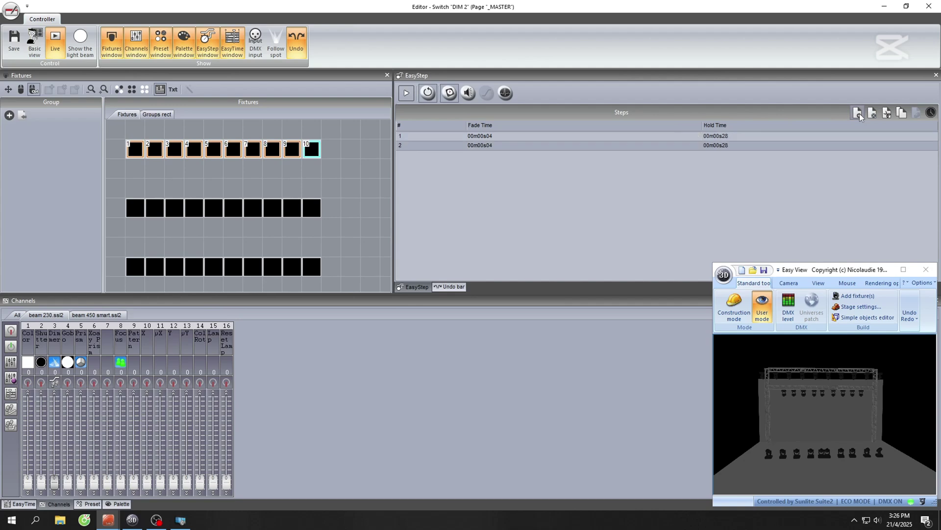
click(858, 114)
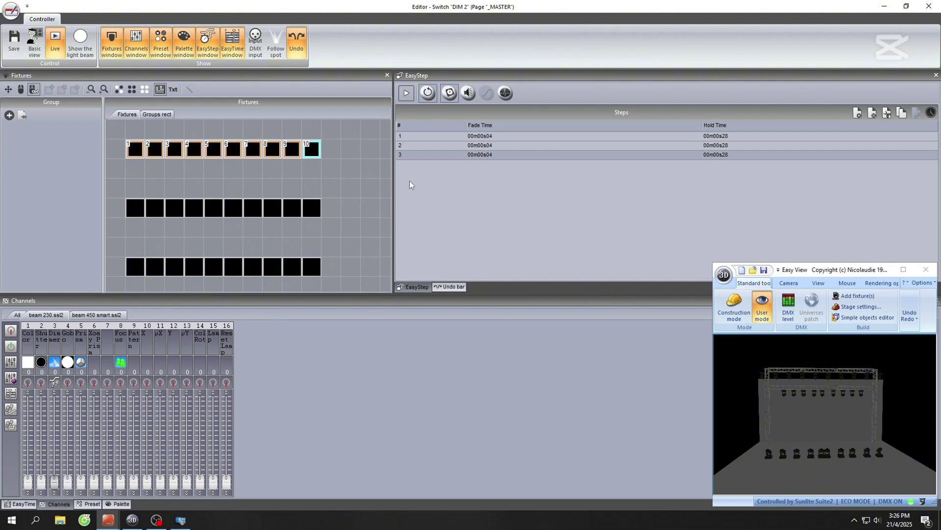
click(434, 137)
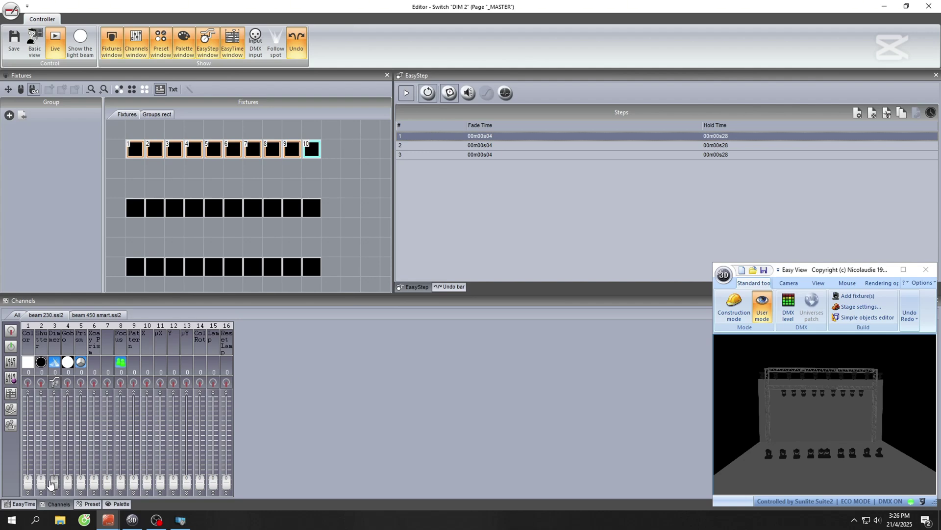
drag(50, 484, 55, 406)
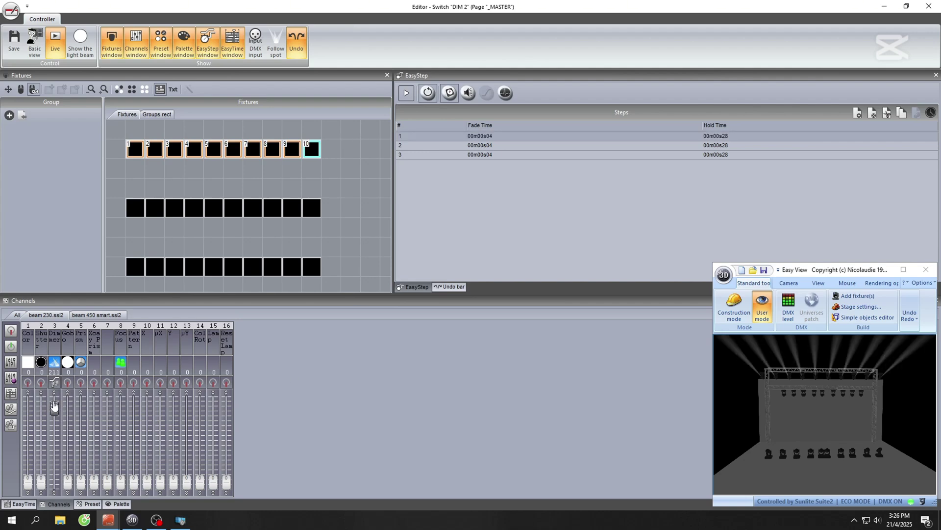
In step 2, set the Dimmer of the second row of ten fixtures to 255
click(485, 146)
drag(123, 193, 326, 220)
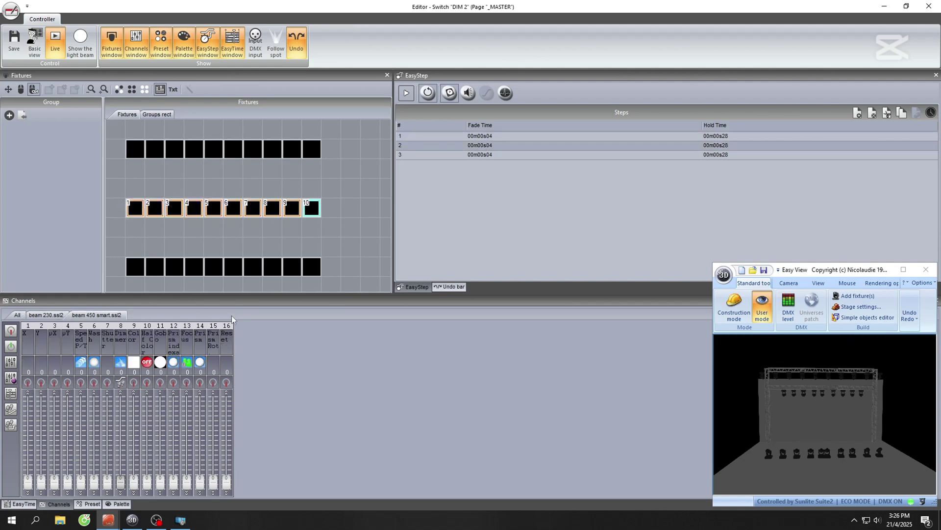
drag(120, 482, 120, 402)
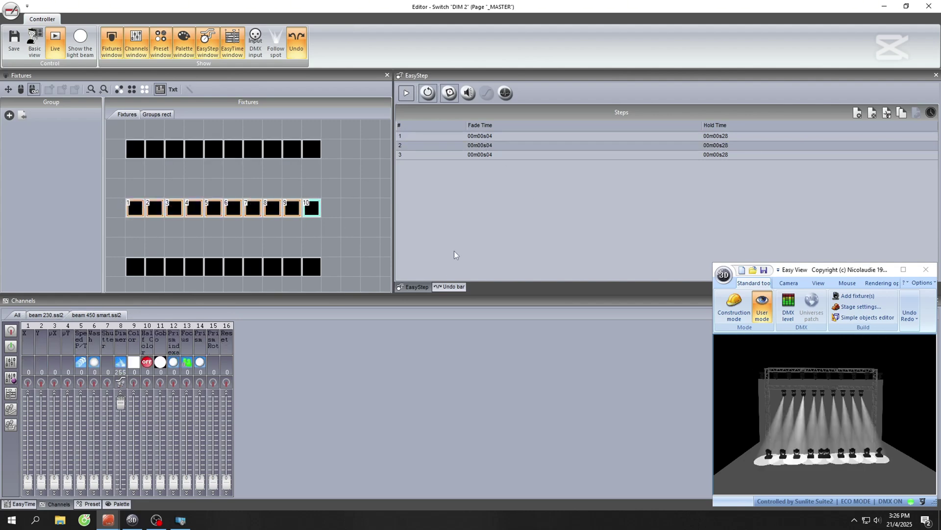
In step 3, set the third fixture row's Dimmer to 255, and close the DIM 2 editor saving the changes
click(481, 153)
drag(117, 239, 358, 272)
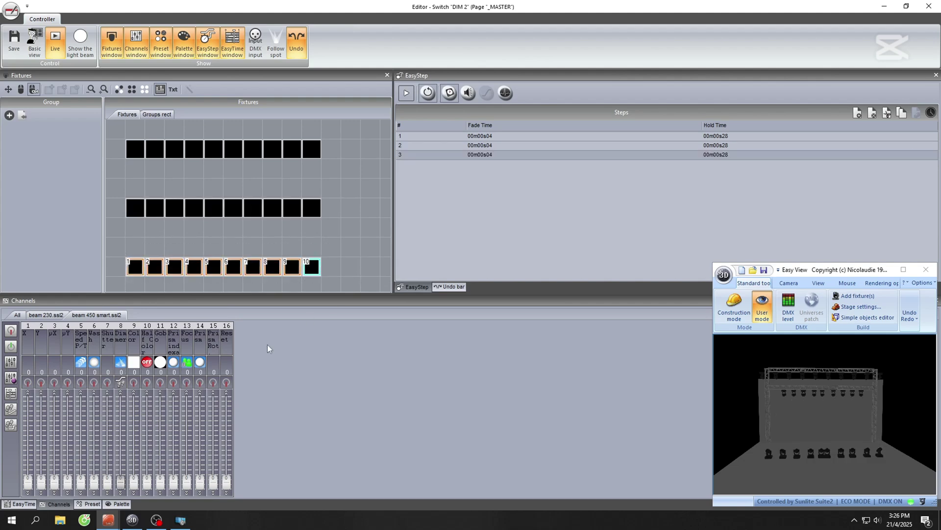
drag(120, 482, 120, 402)
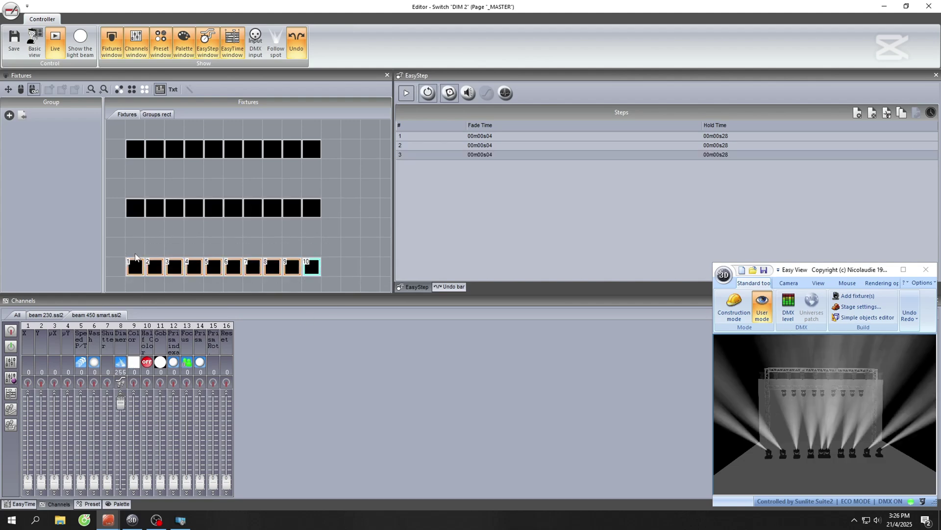
click(929, 6)
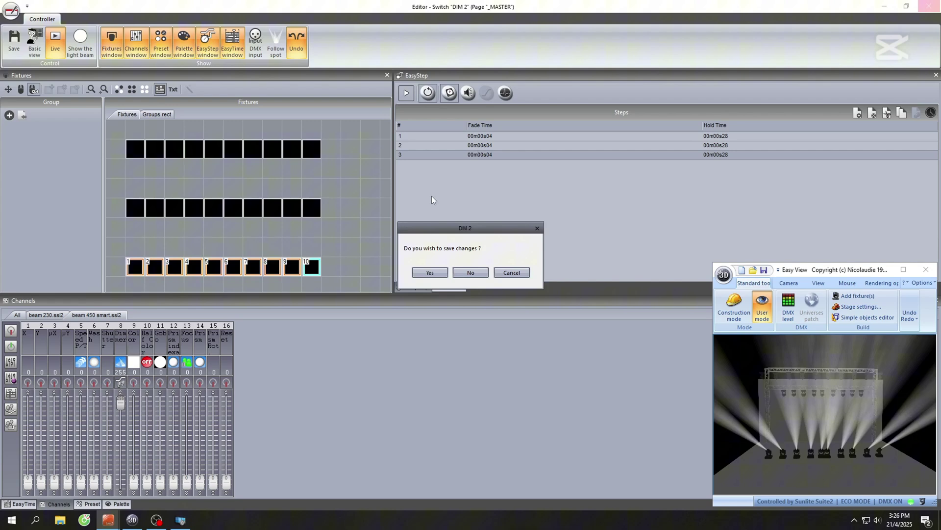
click(430, 273)
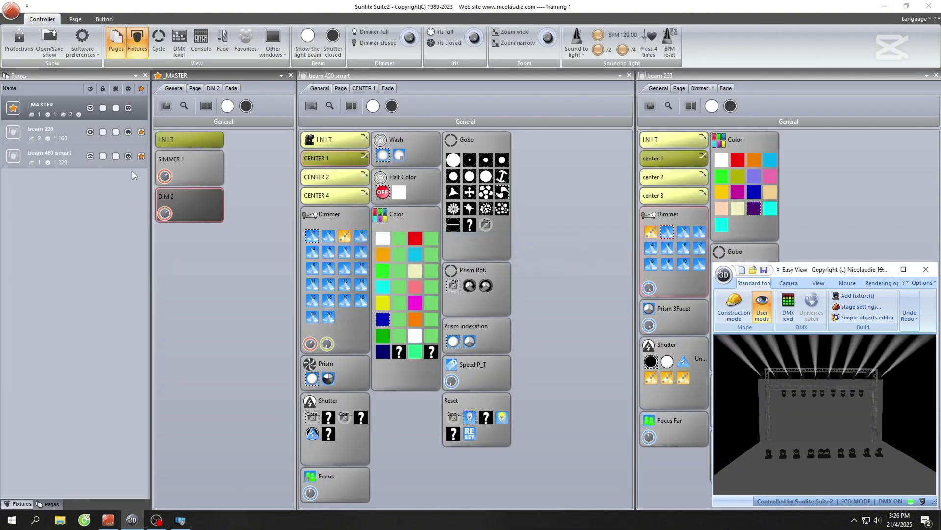
Check the speed fader of the DIM 2 switch on the _MASTER page, and duplicate the switch as DIM 2 1
click(165, 213)
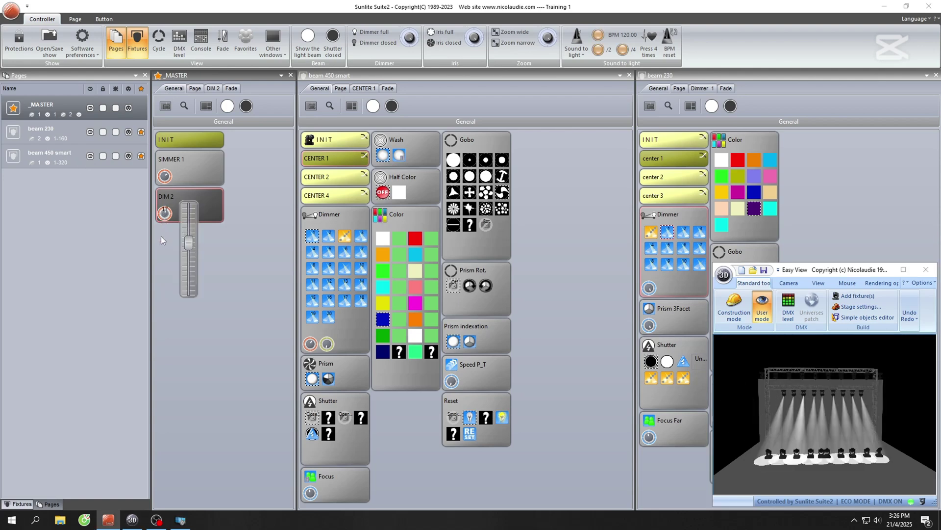
click(165, 213)
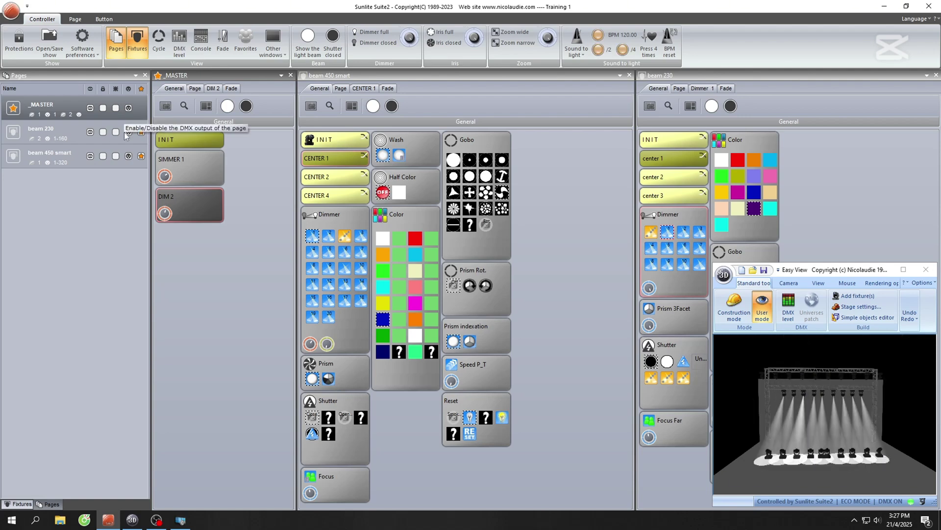
right_click(175, 196)
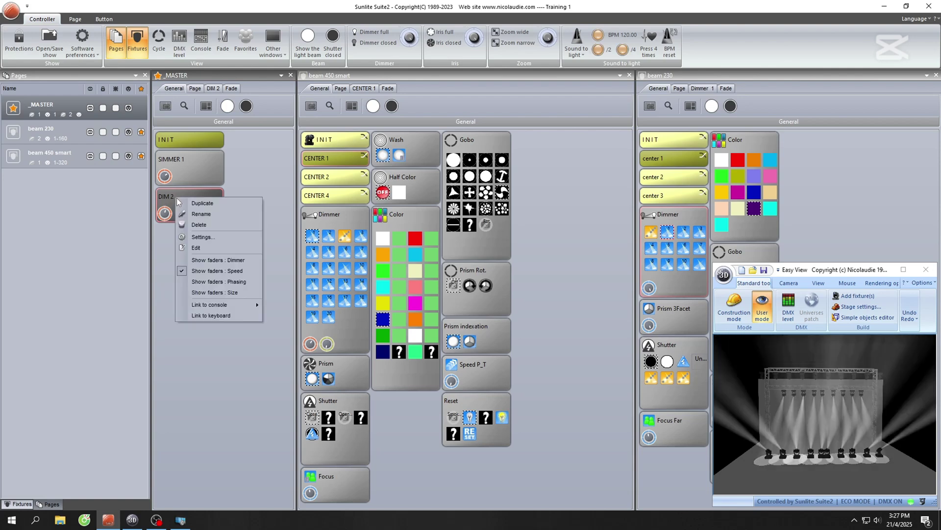
click(219, 213)
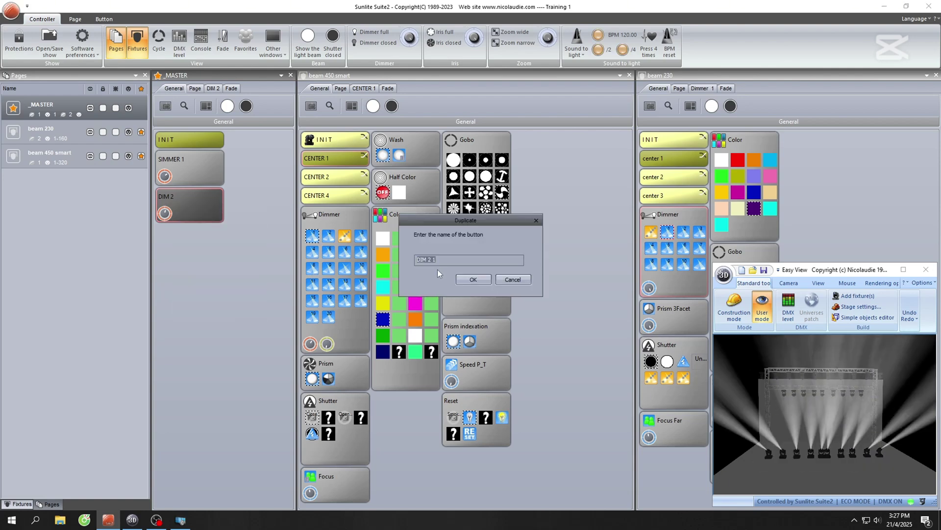
click(472, 278)
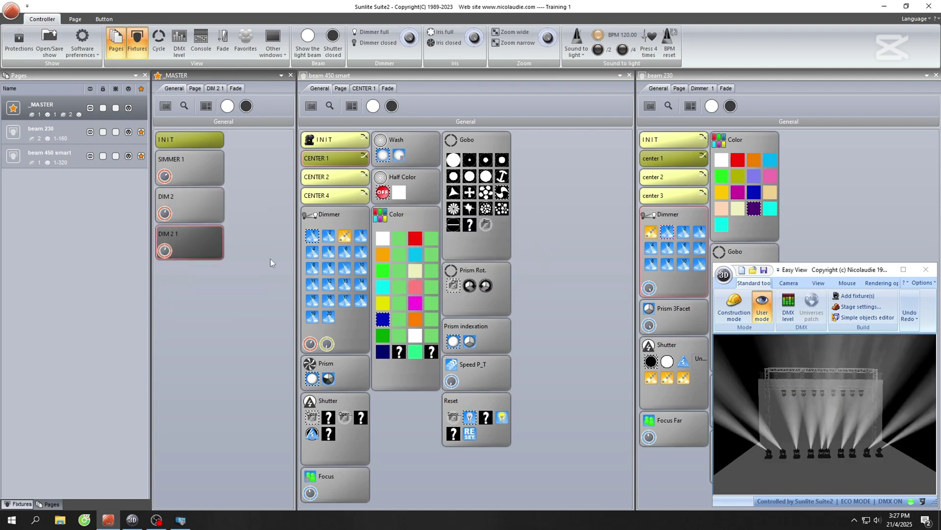
Show the Phasing fader on the DIM 2 1 switch, set its phasing to 44%, and turn the switch off
right_click(188, 252)
click(241, 336)
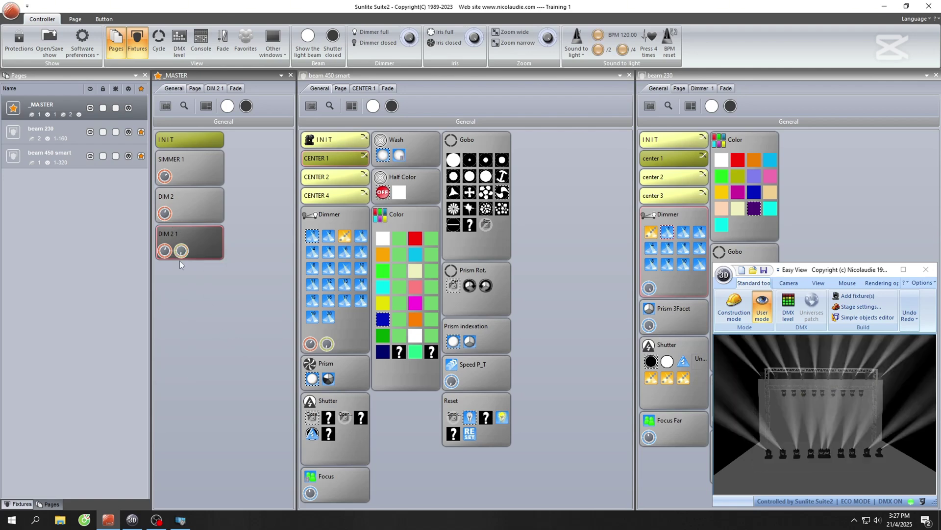
drag(182, 251, 187, 181)
drag(188, 225, 193, 204)
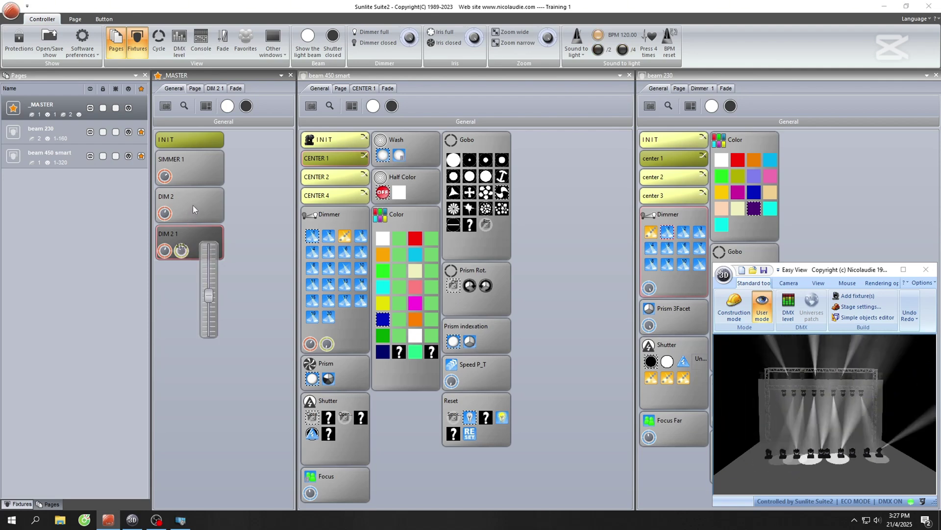
click(183, 252)
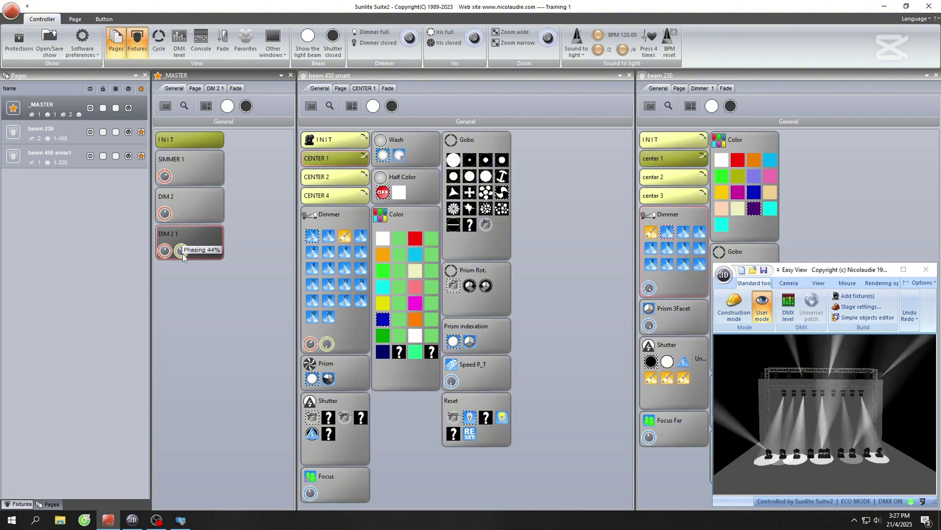
click(208, 211)
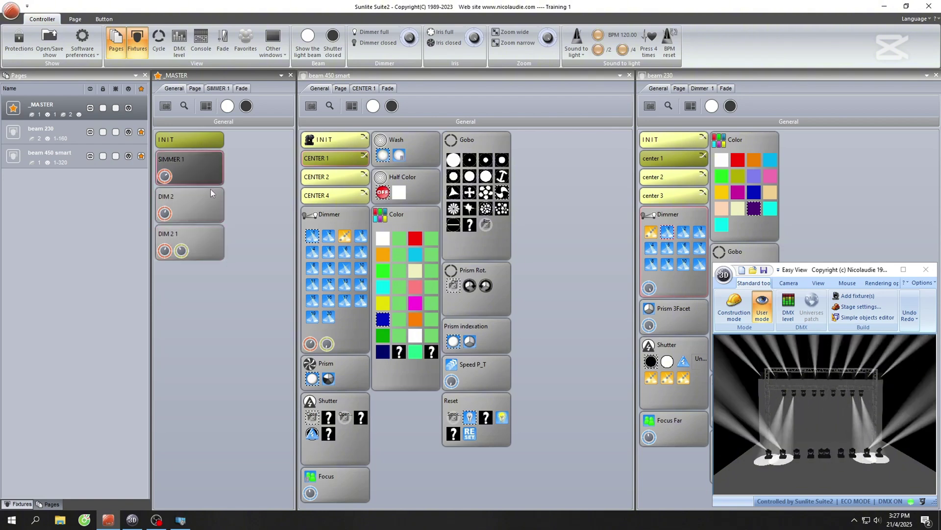
click(205, 244)
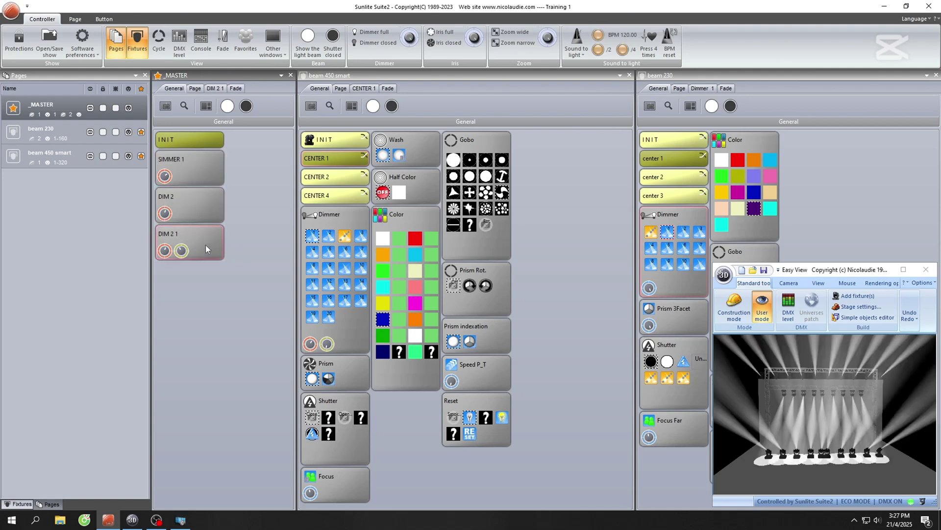
Switch to Easy Show and open the _MASTER bin
click(181, 520)
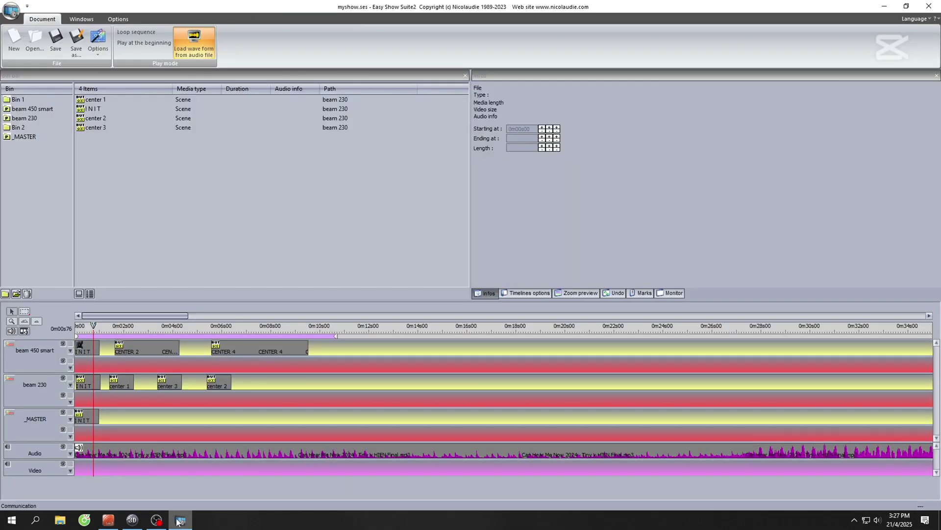
click(21, 137)
right_click(22, 136)
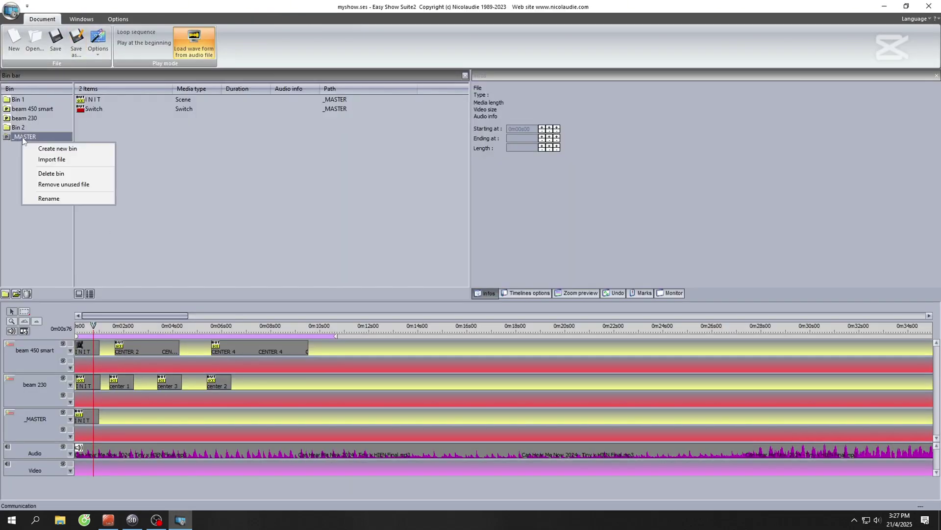
click(50, 158)
click(542, 326)
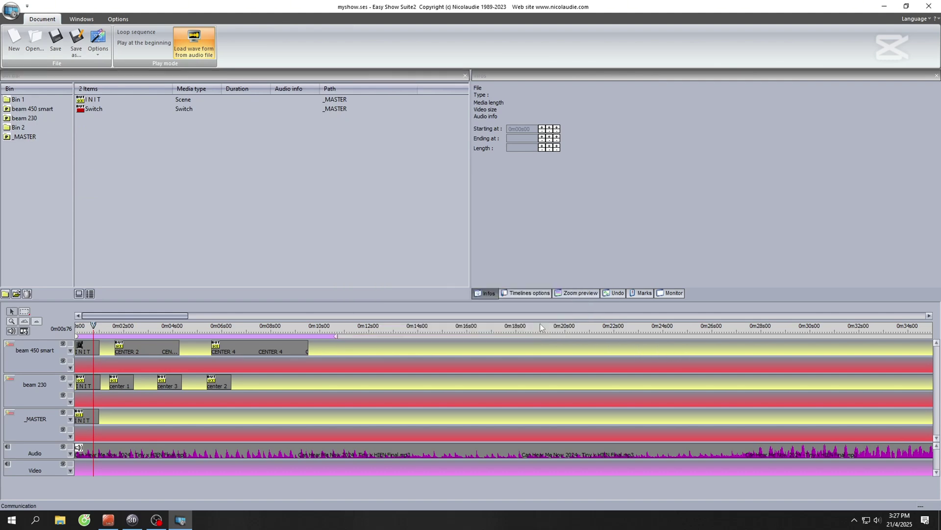
Import DIM 2 1.sce, DIM 2.sce and SIMMER 1.sce from the Training 1 _MASTER folder as switch lighting effects
right_click(269, 227)
click(301, 237)
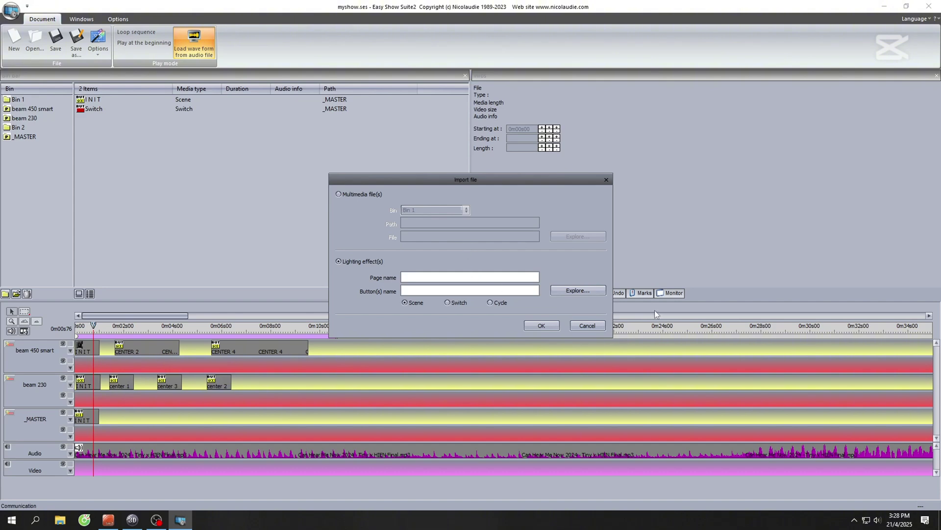
click(579, 290)
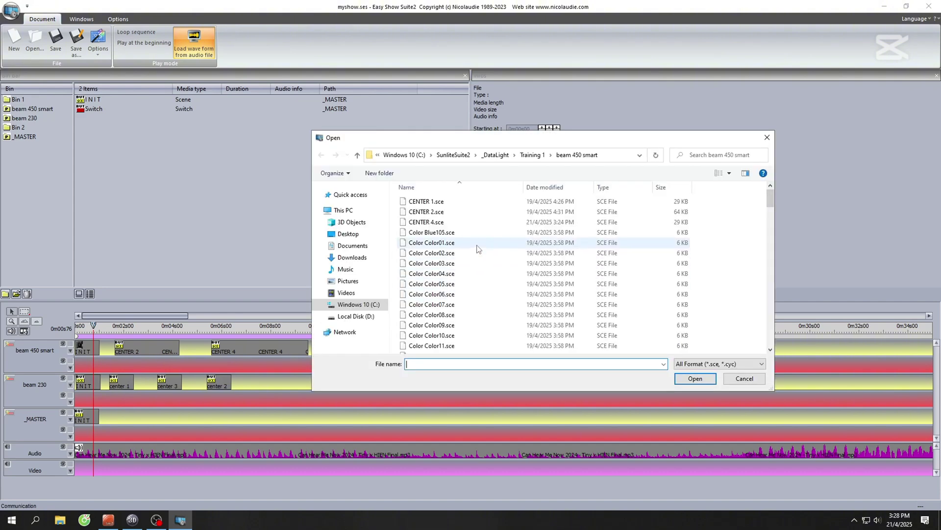
click(530, 155)
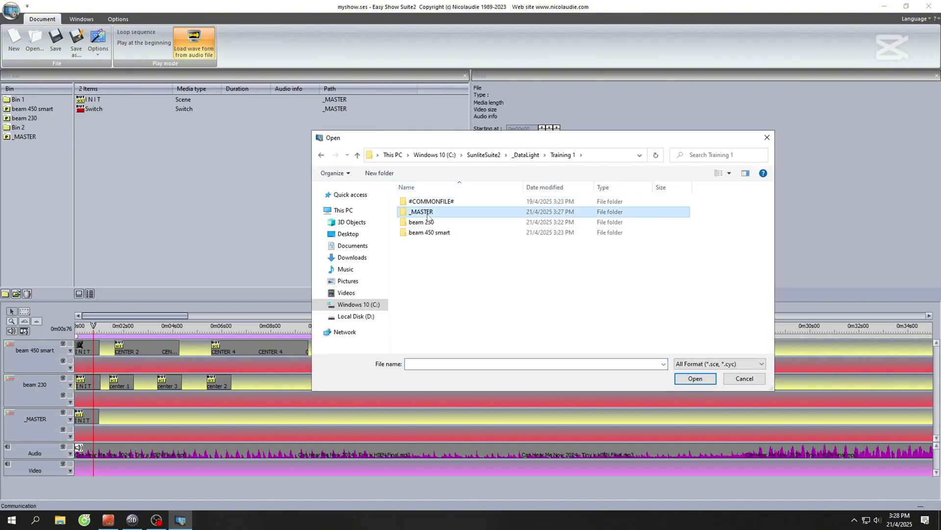
double_click(428, 214)
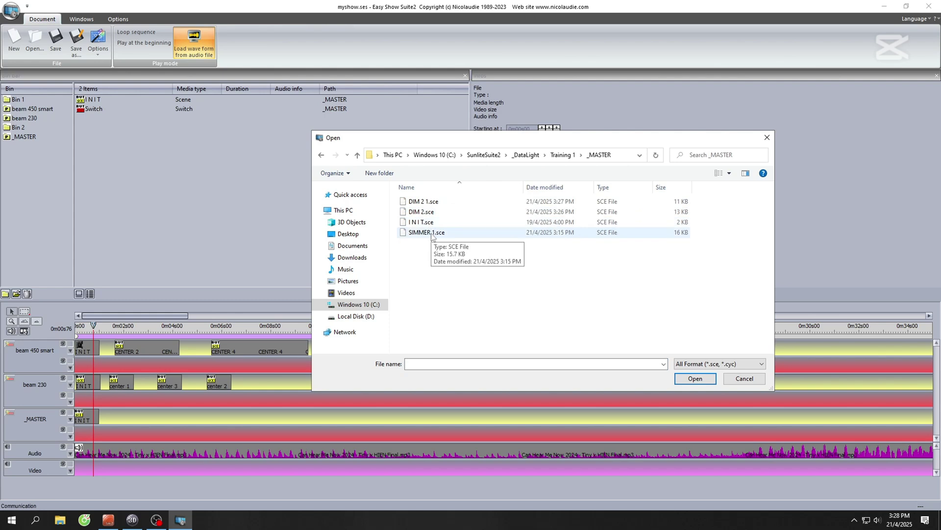
click(434, 214)
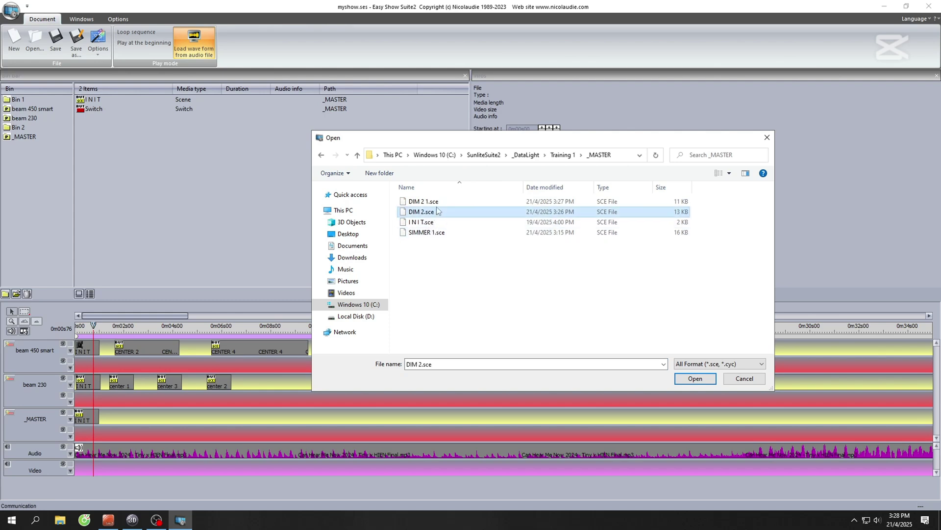
ctrl+click(432, 201)
ctrl+click(424, 232)
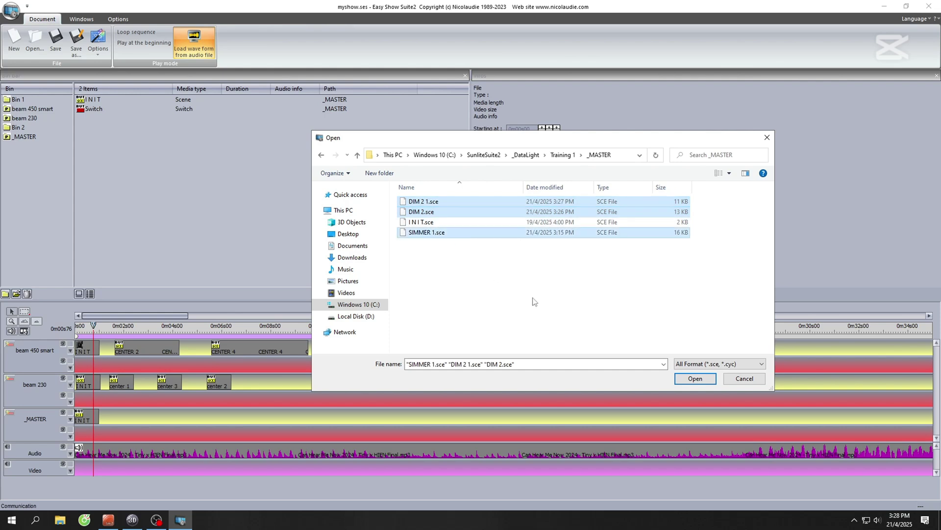
click(695, 378)
click(551, 326)
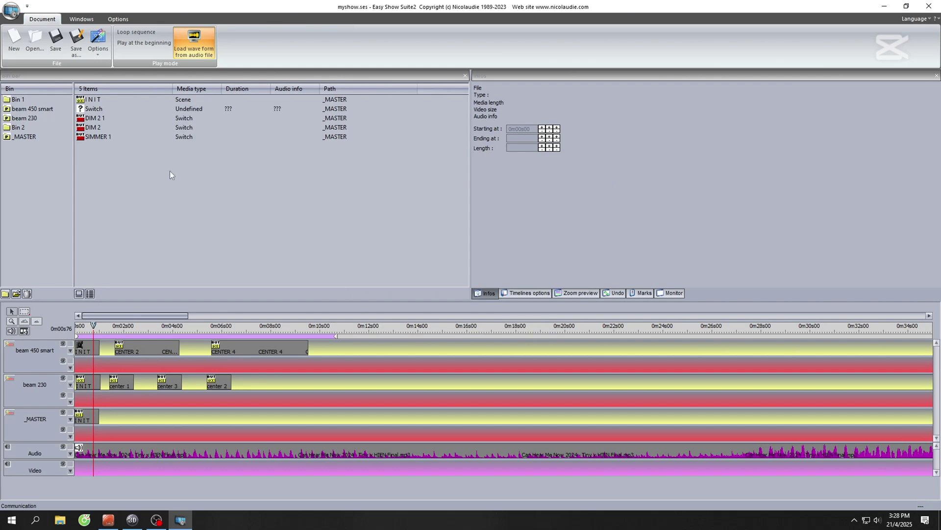
Place SIMMER 1 at 0m01s22, DIM 2 at about 0m03s and DIM 2 1 at 0m04s86 on the _MASTER switch timeline
drag(96, 141, 118, 432)
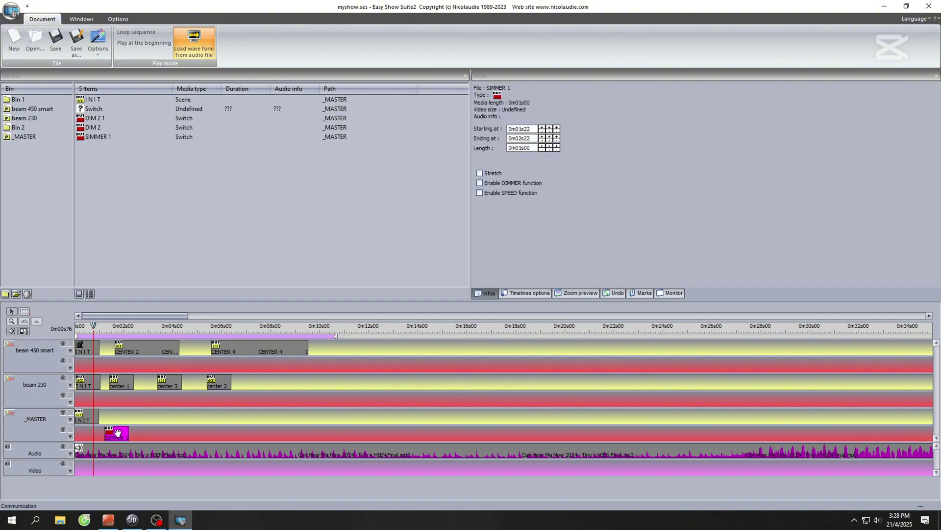
drag(91, 127, 163, 431)
drag(109, 120, 206, 434)
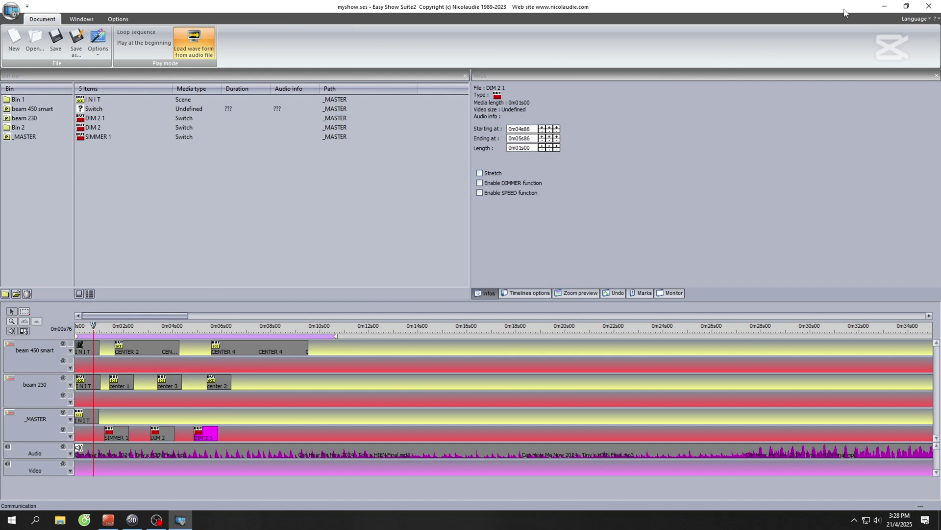
Resize the Easy Show window beside the 3D view so all timelines fit, and play the show
click(906, 6)
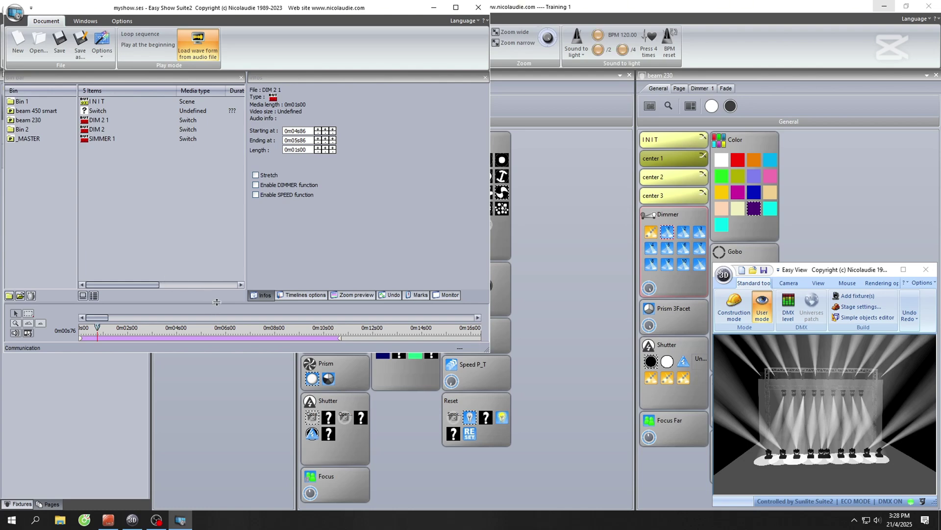
drag(235, 191, 235, 193)
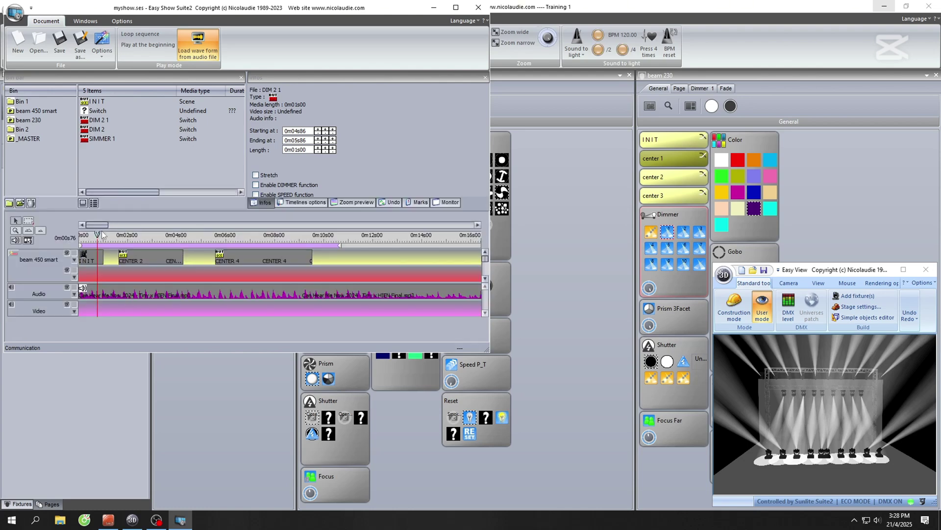
click(28, 239)
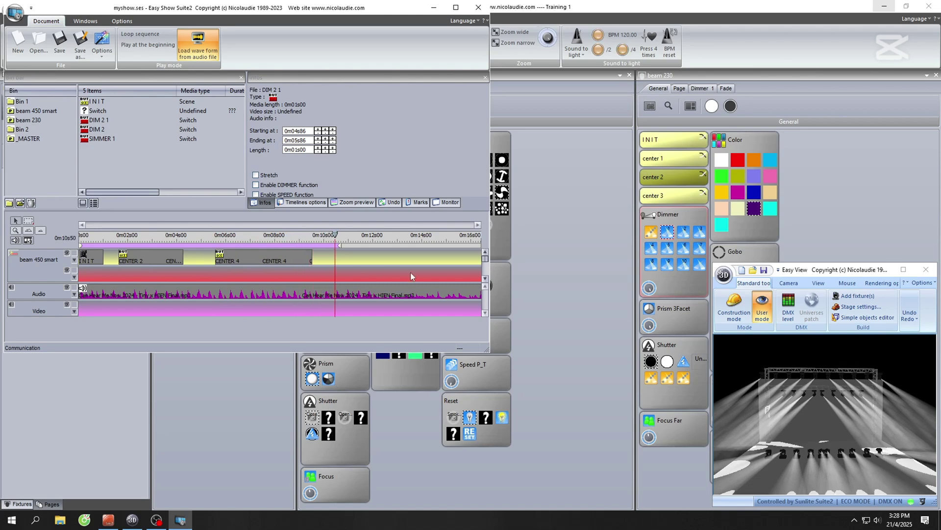
drag(487, 265, 487, 276)
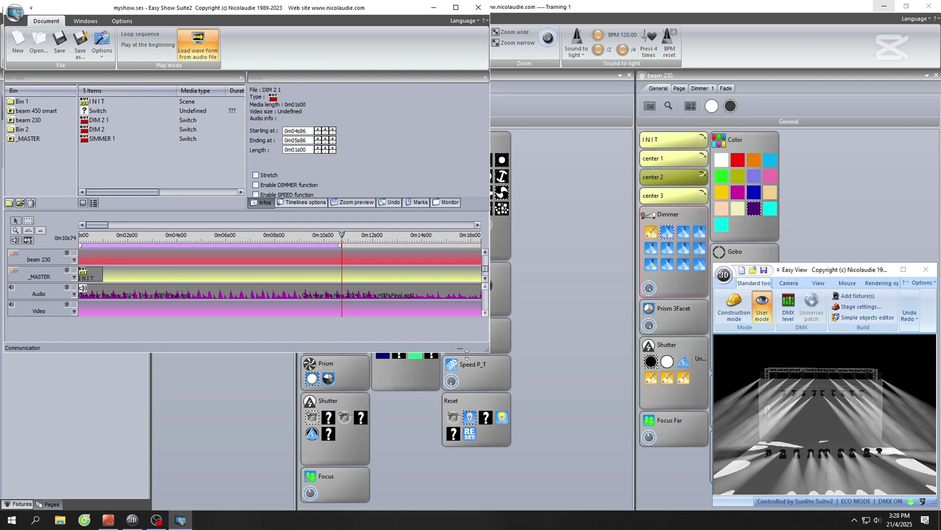
drag(490, 351, 491, 515)
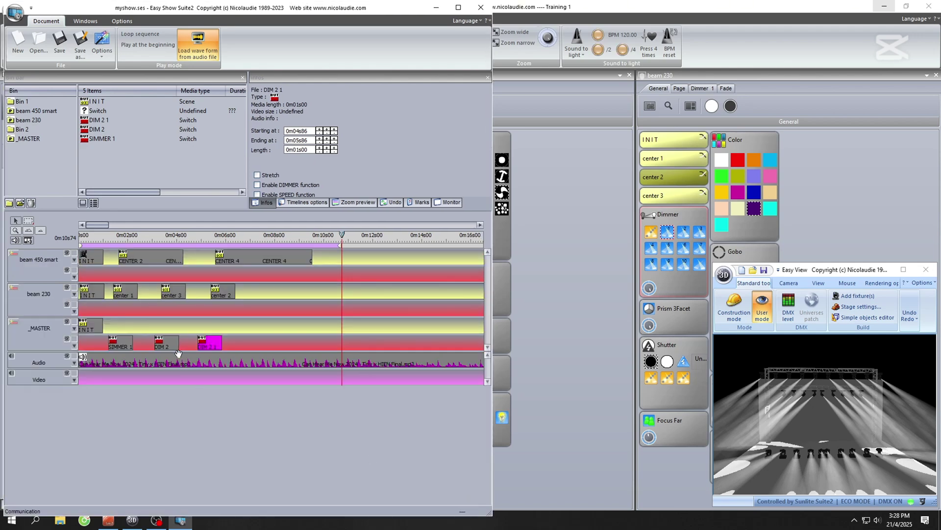
Move the DIM 2 and DIM 2 1 clips further along the _MASTER switch timeline and extend the play range to about 0m12s
drag(209, 343, 313, 348)
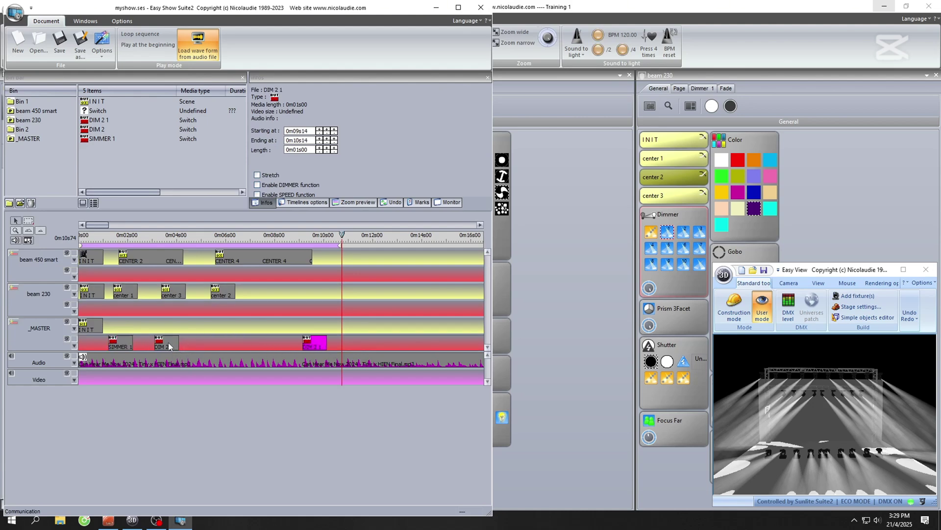
drag(169, 342, 248, 343)
drag(345, 245, 370, 245)
Lengthen SIMMER 1 to about 0m02s50, set DIM 2 from 0m04s10 to 0m06s60 and DIM 2 1 to start at 0m07s46, and replay the show
drag(133, 346, 168, 346)
mouse_move(238, 340)
mouse_down()
mouse_move(198, 342)
mouse_move(239, 342)
mouse_up()
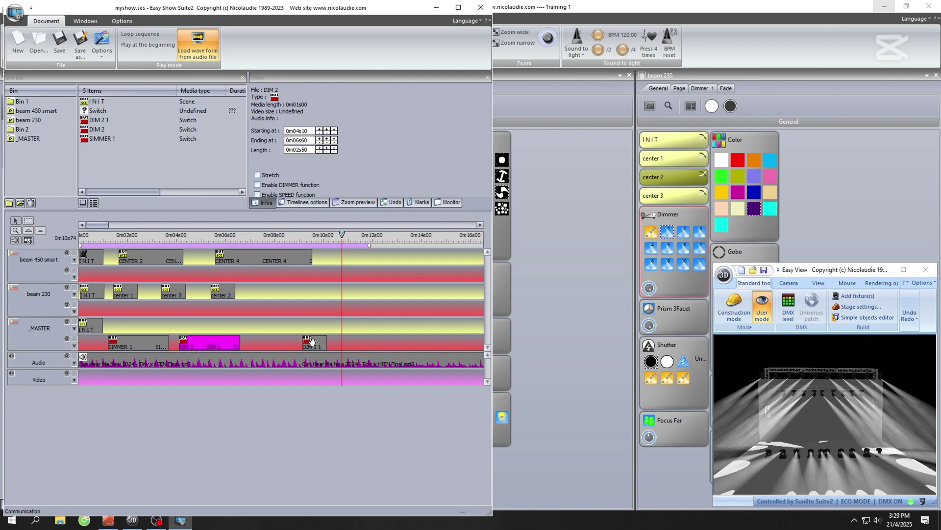
drag(313, 342, 273, 343)
click(85, 241)
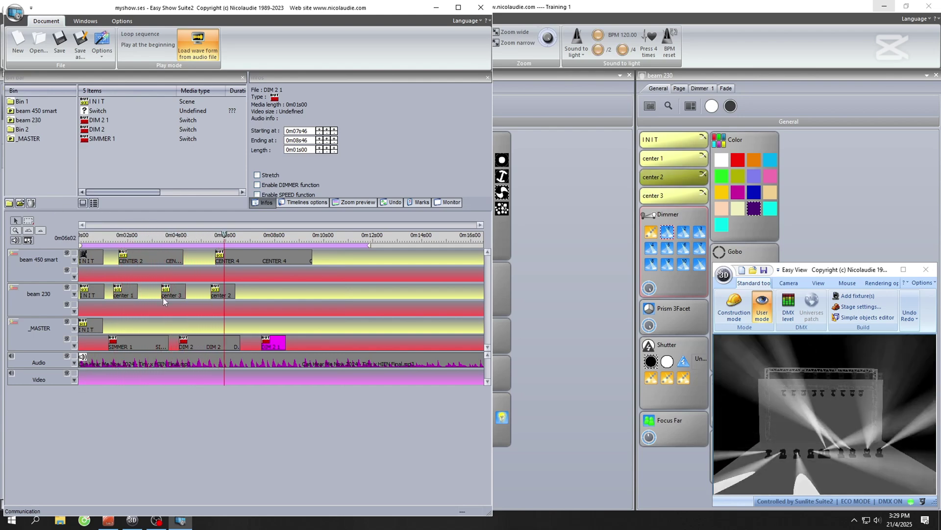
Delete the CENTER 2 clip from the beam 450 smart timeline
click(163, 261)
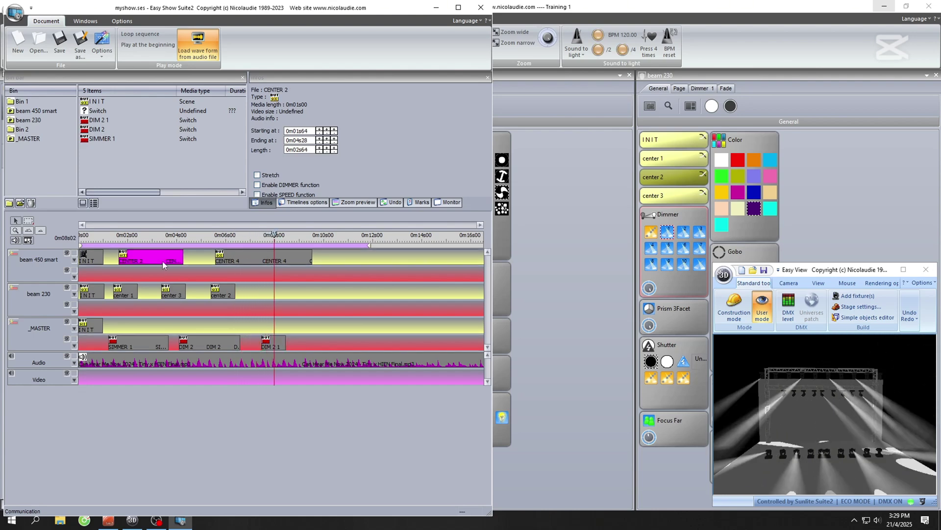
key(Delete)
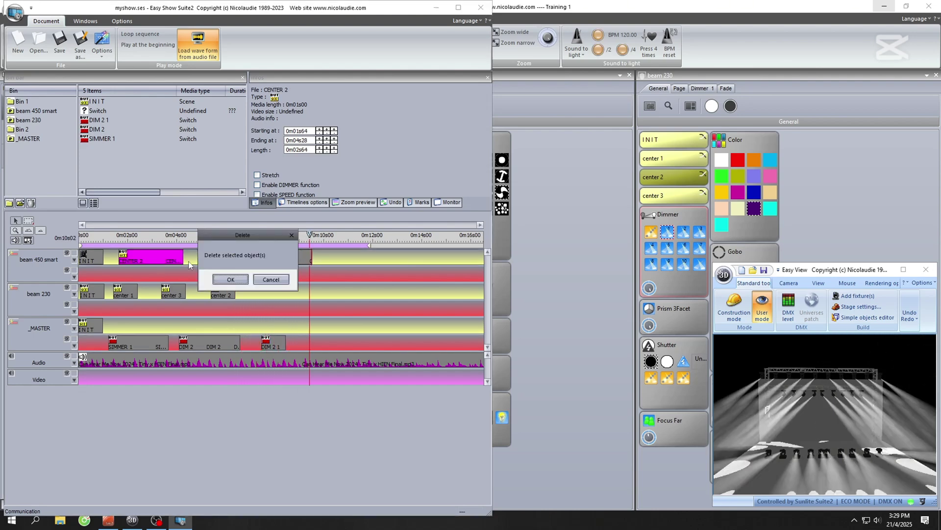
key(Return)
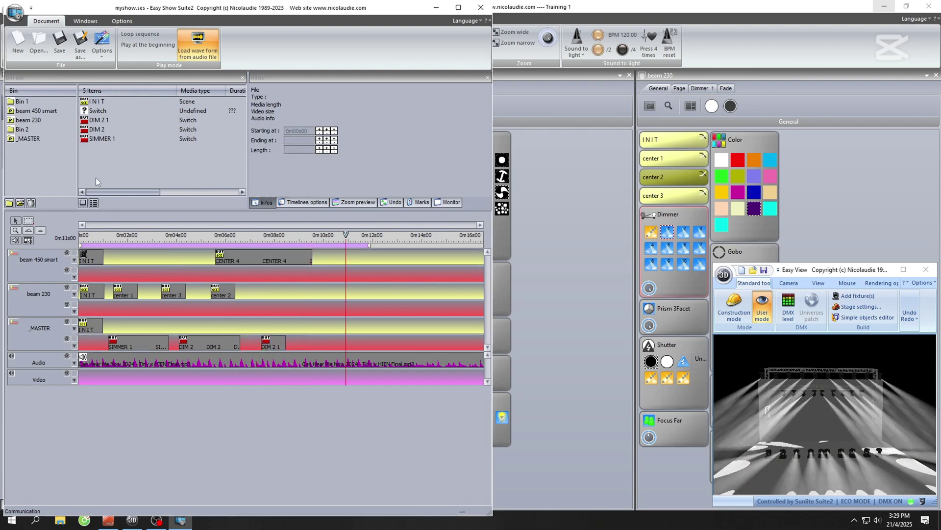
Place CENTER 1 from 0m01s02 to 0m02s80 on the beam 450 smart timeline, and move beam 230's center 1 clip against its INIT clip
click(35, 111)
click(115, 110)
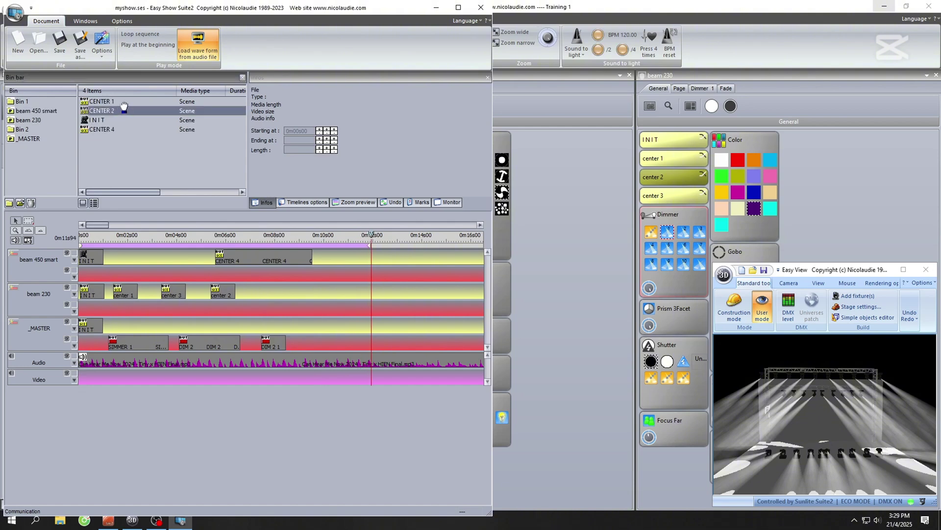
drag(109, 102, 147, 258)
drag(119, 288, 110, 288)
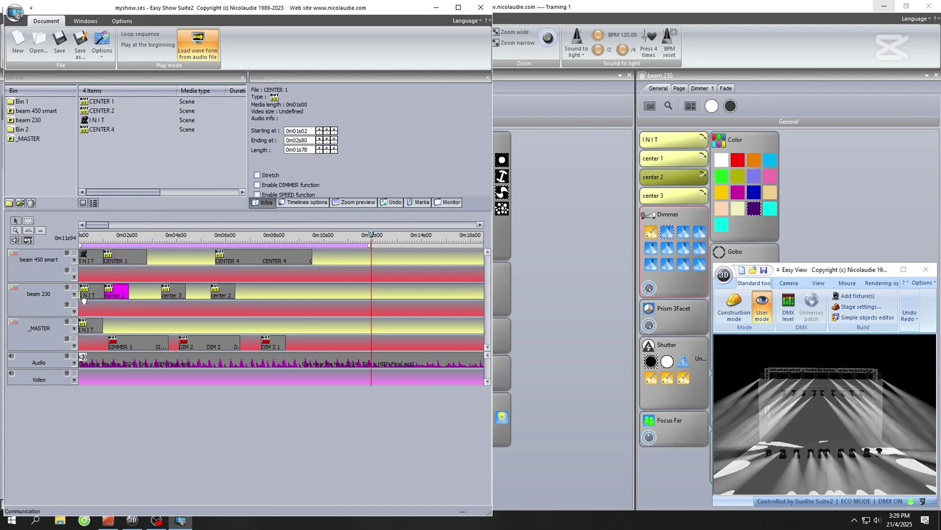
Replay the show from the start of the timeline, and check the opening INIT section at 0m00s36 and 0m00s62
drag(371, 234, 82, 235)
key(space)
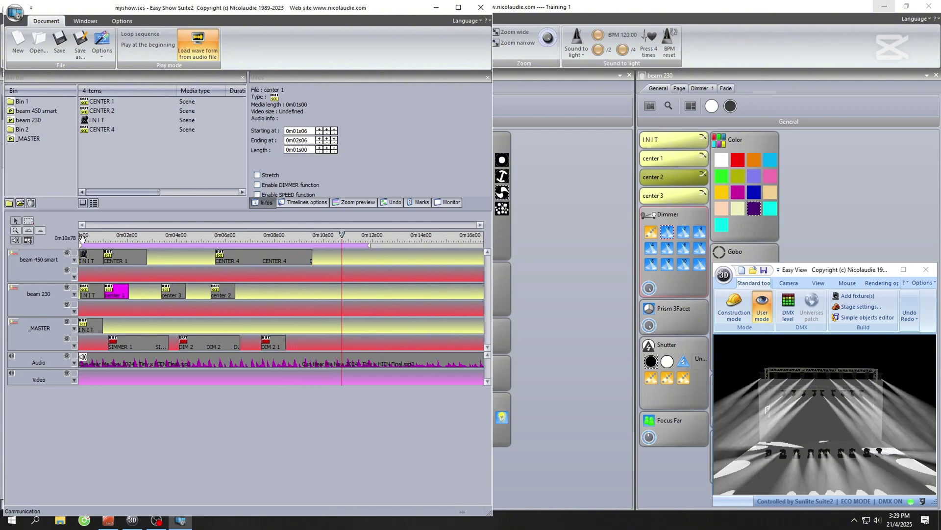
click(88, 240)
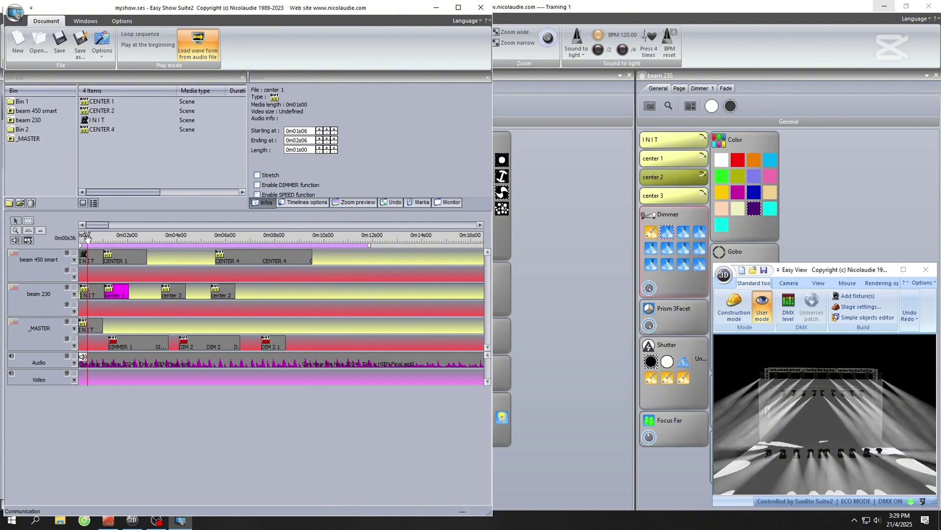
click(80, 260)
click(94, 239)
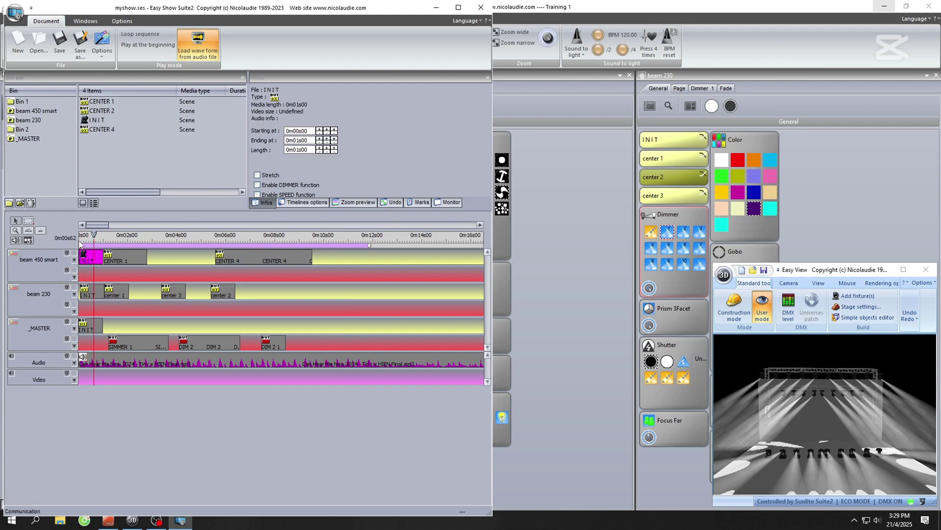
Move CENTER 1 on the beam 450 smart timeline to start at 0m00s24 and beam 230's center 1 clip to start at 0m00s20
click(126, 255)
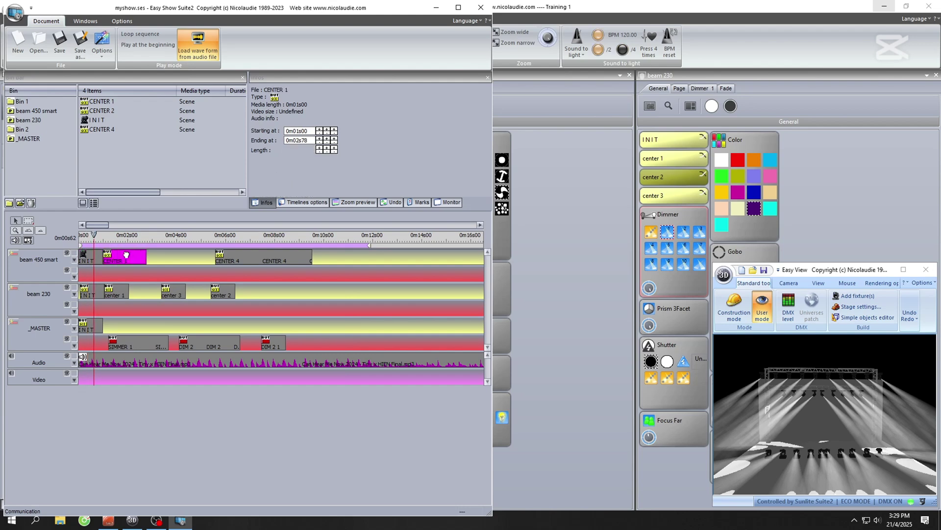
click(82, 239)
drag(100, 254, 82, 254)
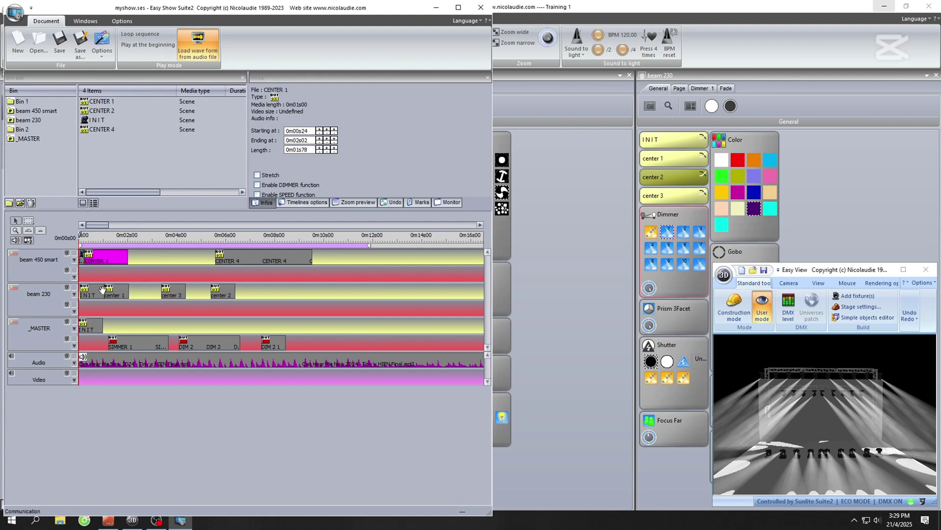
mouse_move(103, 291)
mouse_down()
mouse_move(83, 290)
mouse_move(94, 291)
mouse_up()
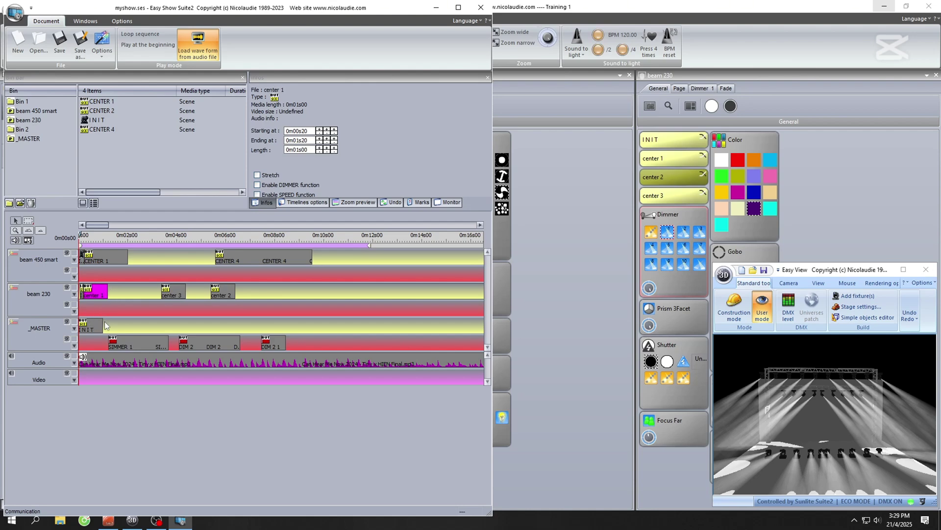
Move beam 230's center 3 clip to start at 0m02s60 and beam 450 smart's CENTER 4 to 0m04s70, and replay the show
drag(173, 296, 154, 296)
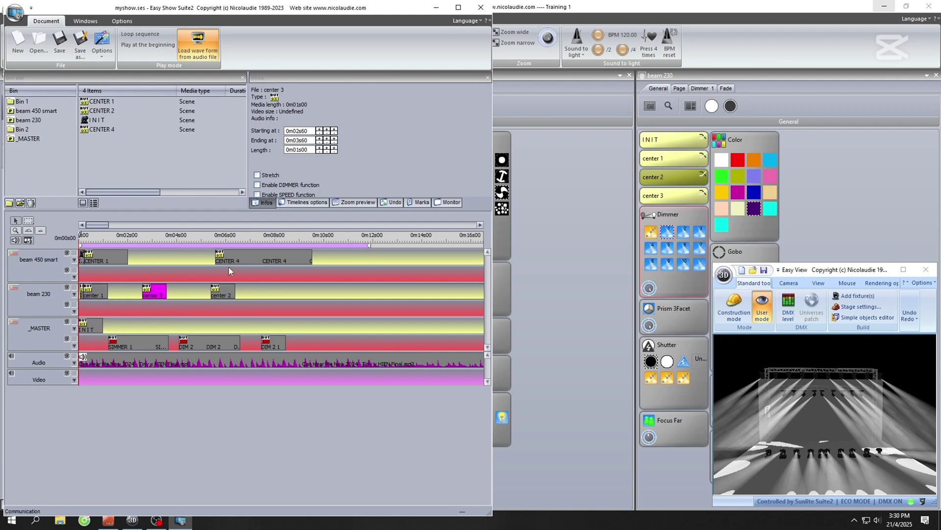
drag(231, 261, 210, 261)
click(82, 238)
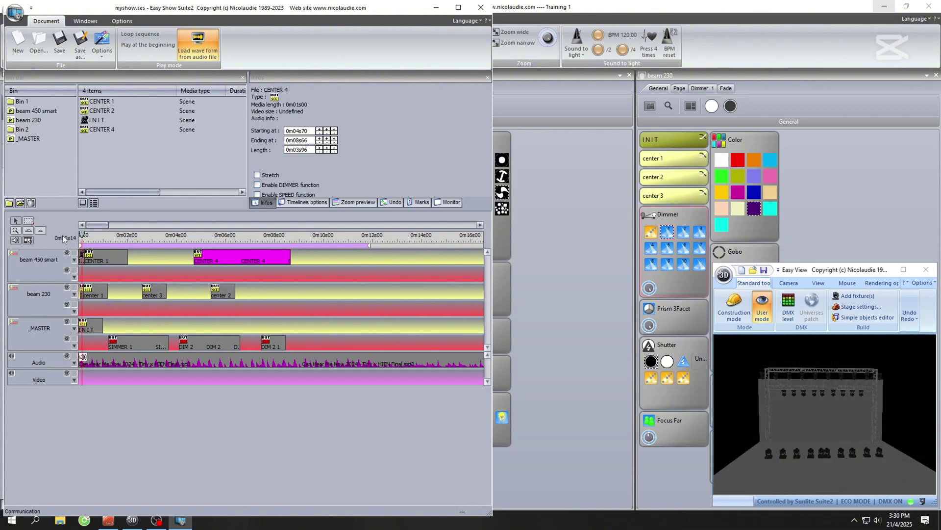
key(space)
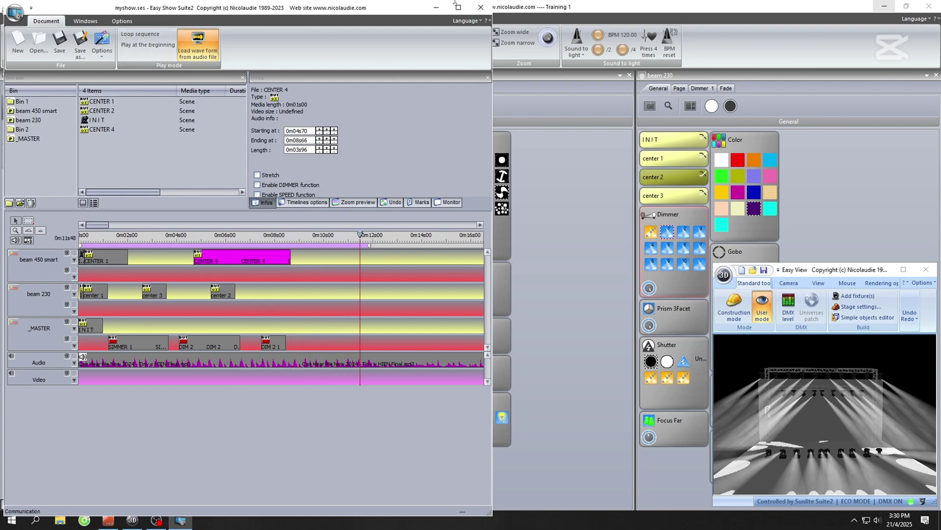
Close the timeline editor, saving the show as myshow in SLTimeLine (*.ses) format on Local Disk (D:)
click(481, 7)
click(213, 284)
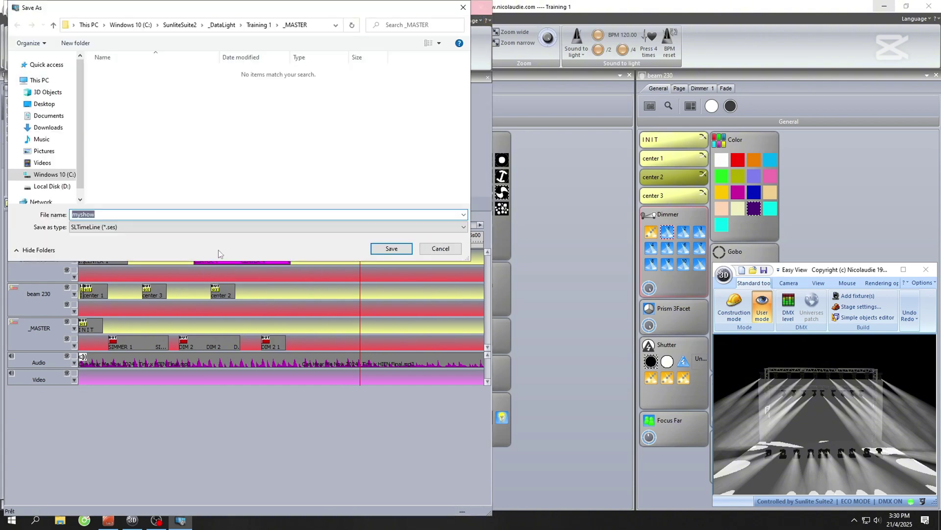
click(51, 187)
click(387, 249)
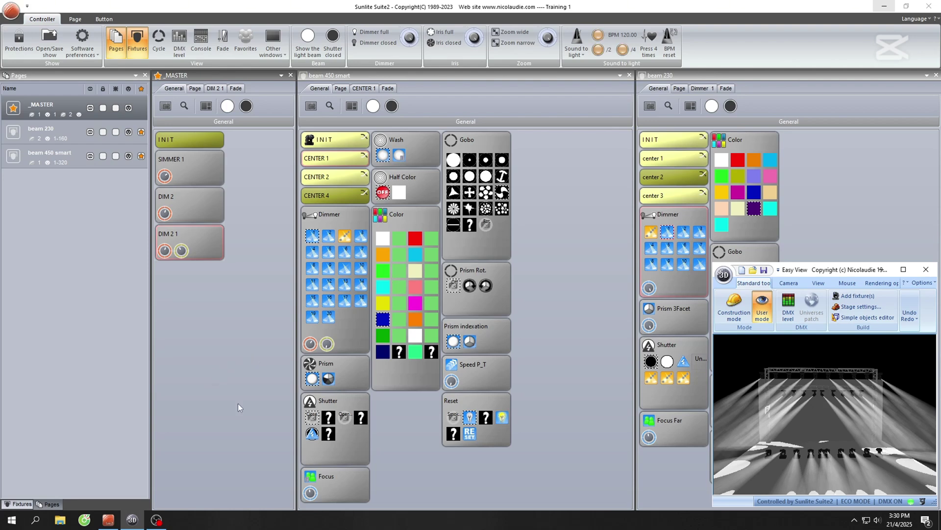
mouse_move(166, 522)
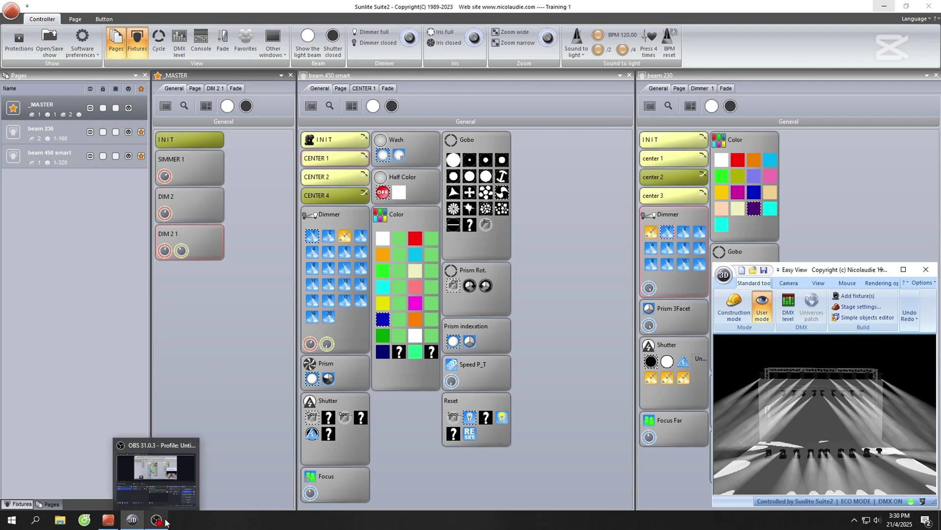